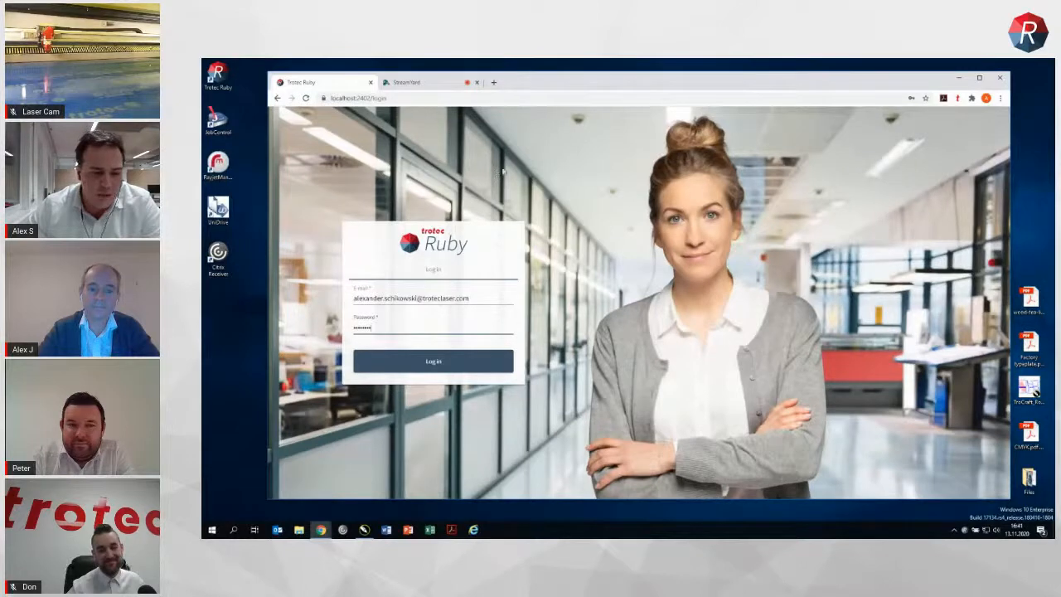
Step: Log in and import the wood-tea-light-holder PDF from the desktop into the design list
{"action": "left_click", "coordinate": [427, 362]}
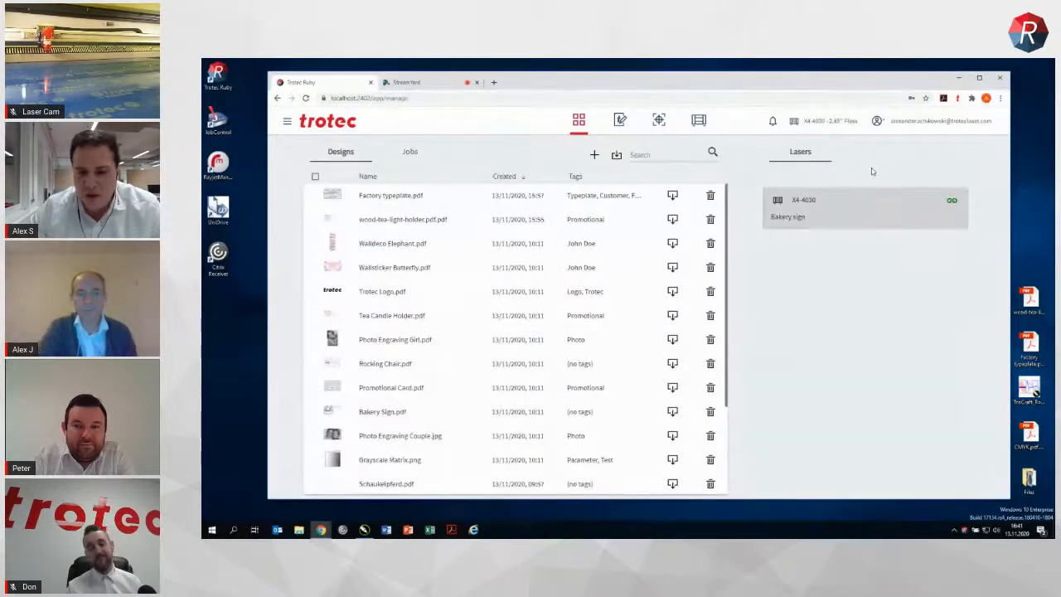
{"action": "left_click", "coordinate": [1033, 302]}
{"action": "left_click_drag", "start_coordinate": [1032, 302], "coordinate": [537, 293]}
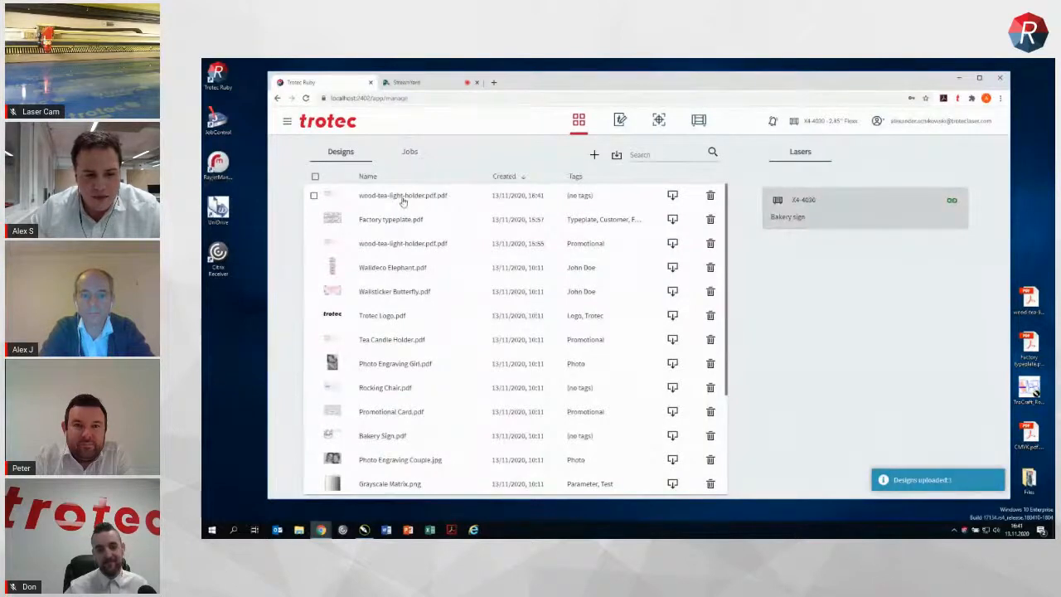
{"action": "double_click", "coordinate": [533, 81]}
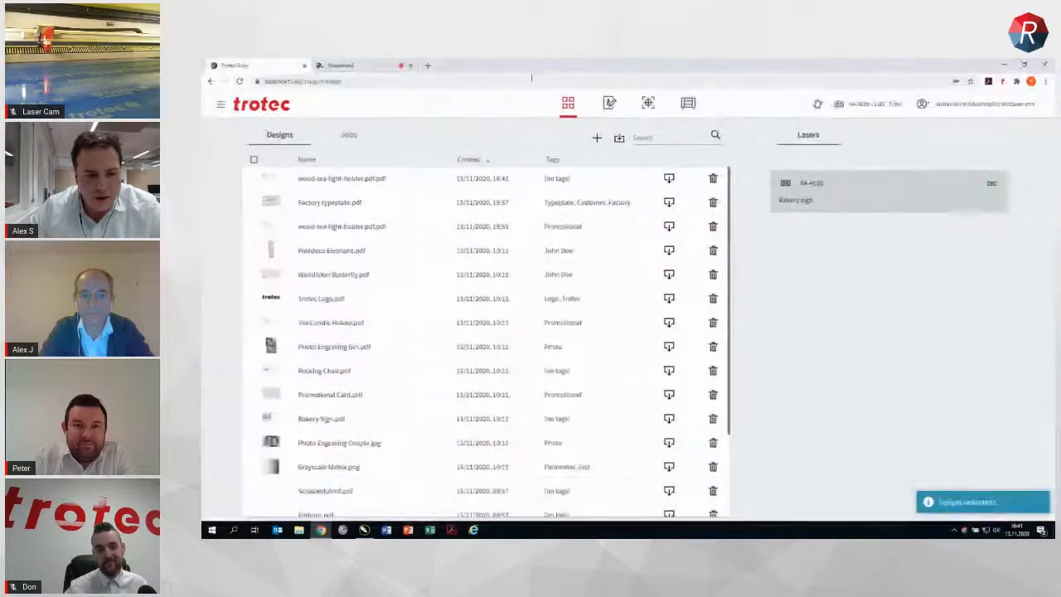
Step: Open the newly imported wood-tea-light-holder design and create a job from it
{"action": "left_click", "coordinate": [345, 179]}
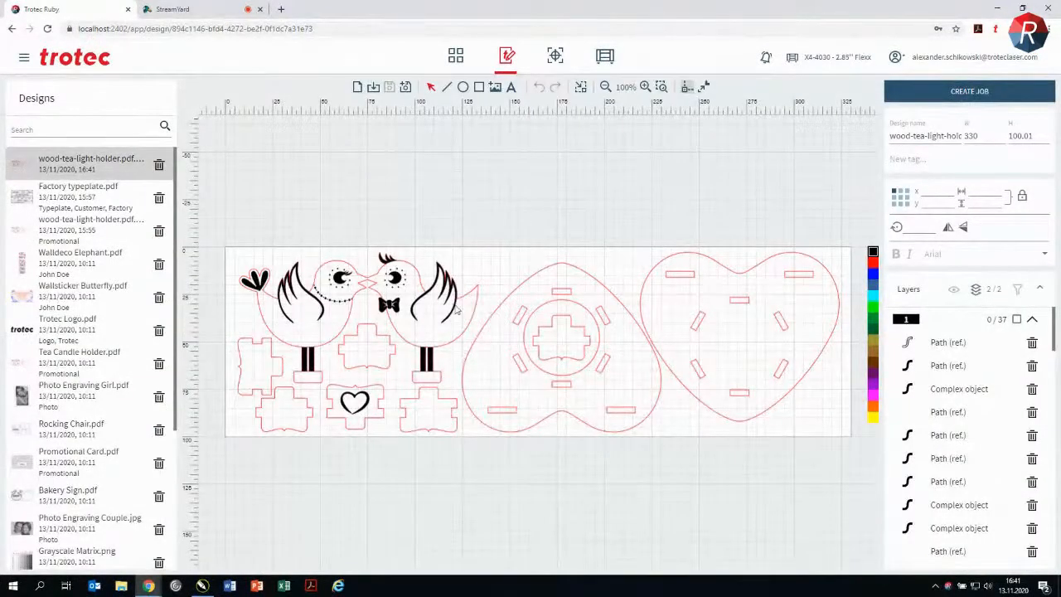
{"action": "scroll", "coordinate": [420, 319], "scroll_direction": "up", "scroll_amount": 1}
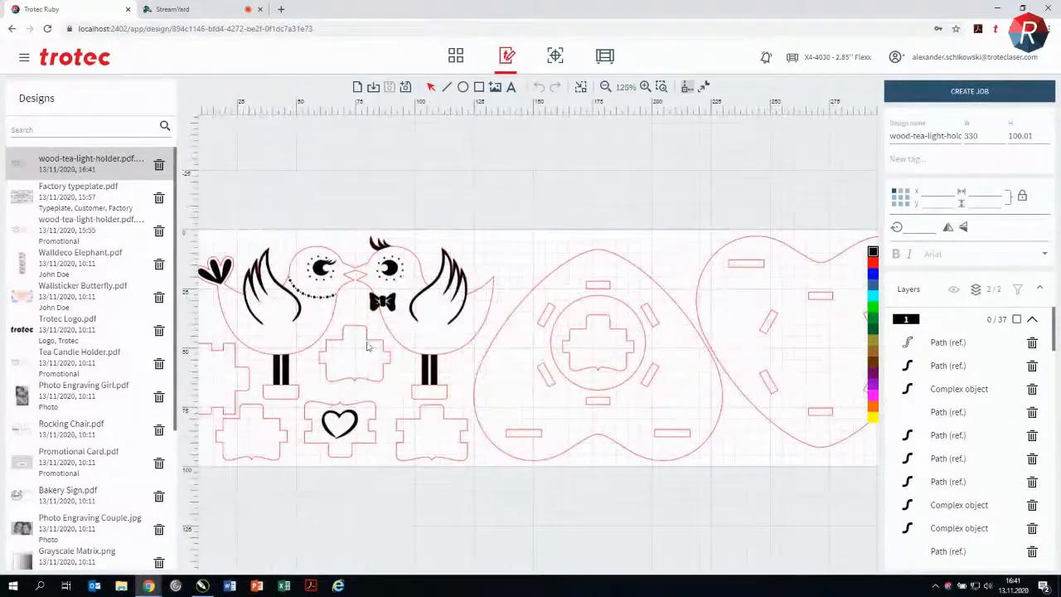
{"action": "left_click_drag", "start_coordinate": [423, 302], "coordinate": [471, 231]}
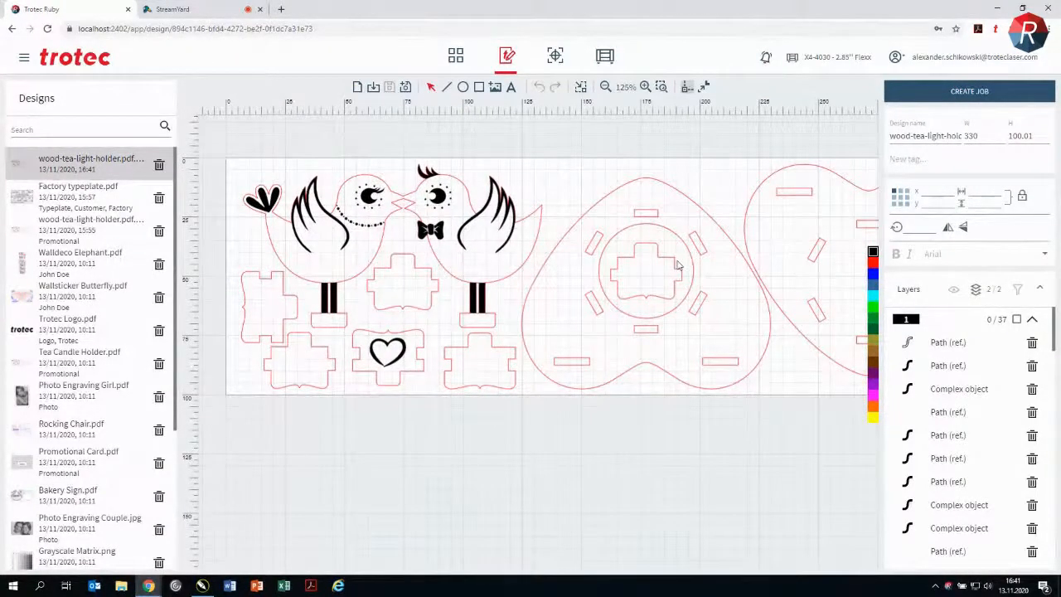
{"action": "scroll", "coordinate": [740, 260], "scroll_direction": "down", "scroll_amount": 1}
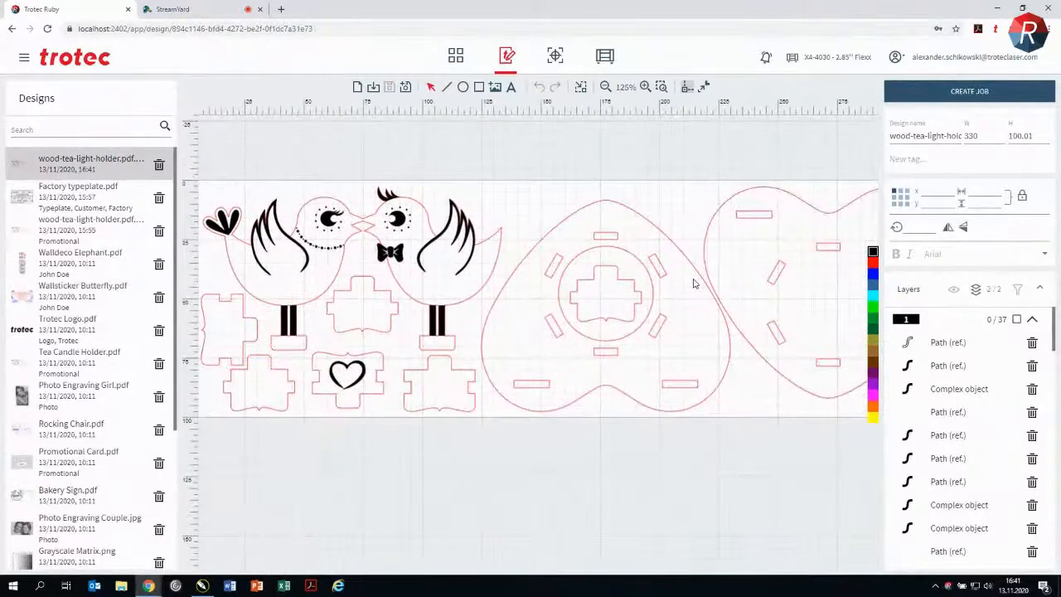
{"action": "left_click", "coordinate": [966, 92]}
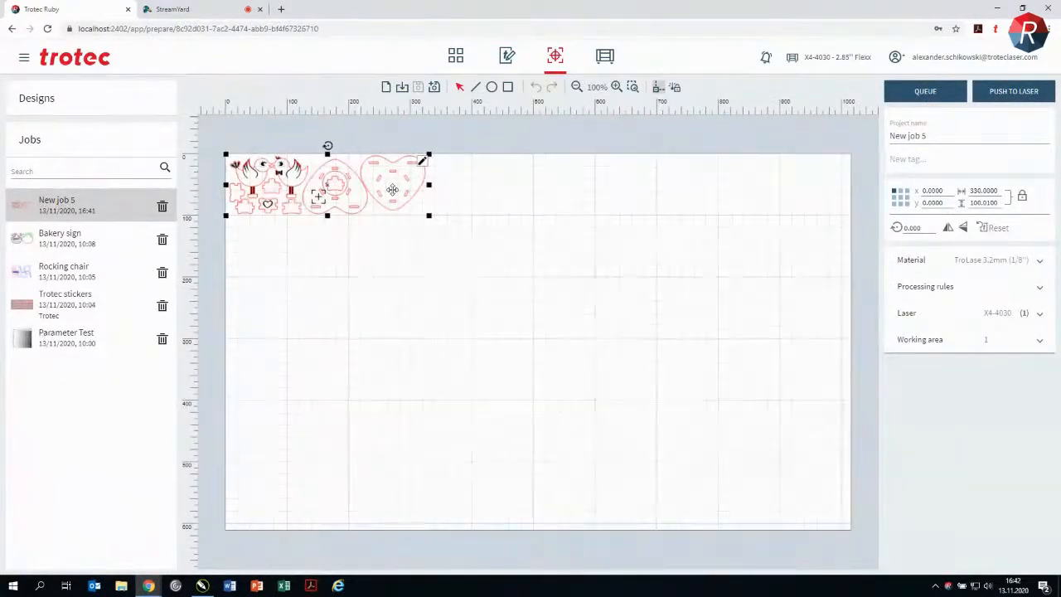
Step: Duplicate the tea light holder beside the original and push the job to the laser with TroLase 3.2mm (1/8'') material
{"action": "key", "text": "ctrl+d"}
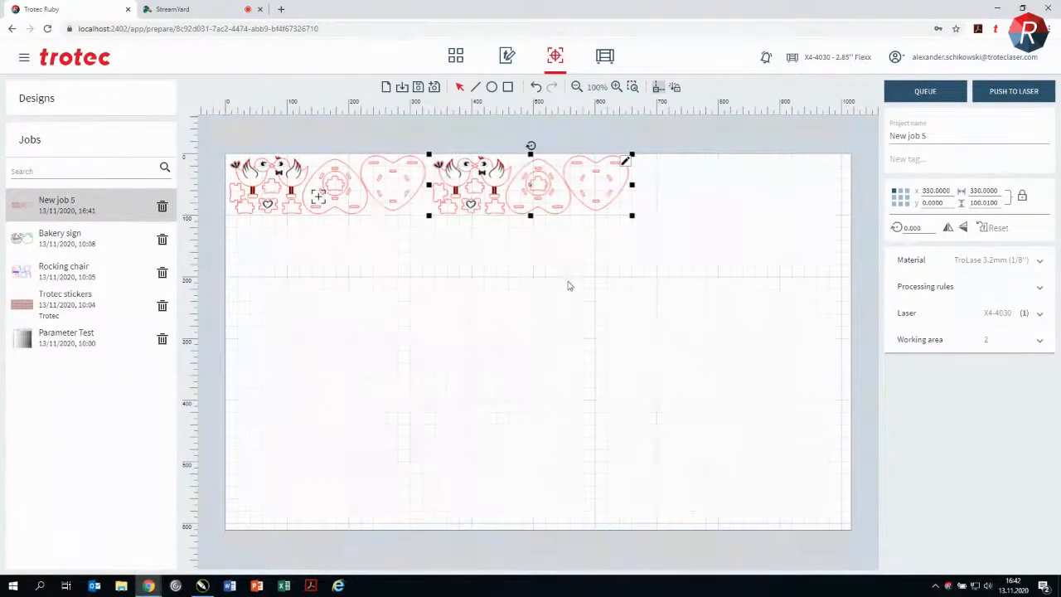
{"action": "left_click", "coordinate": [569, 282]}
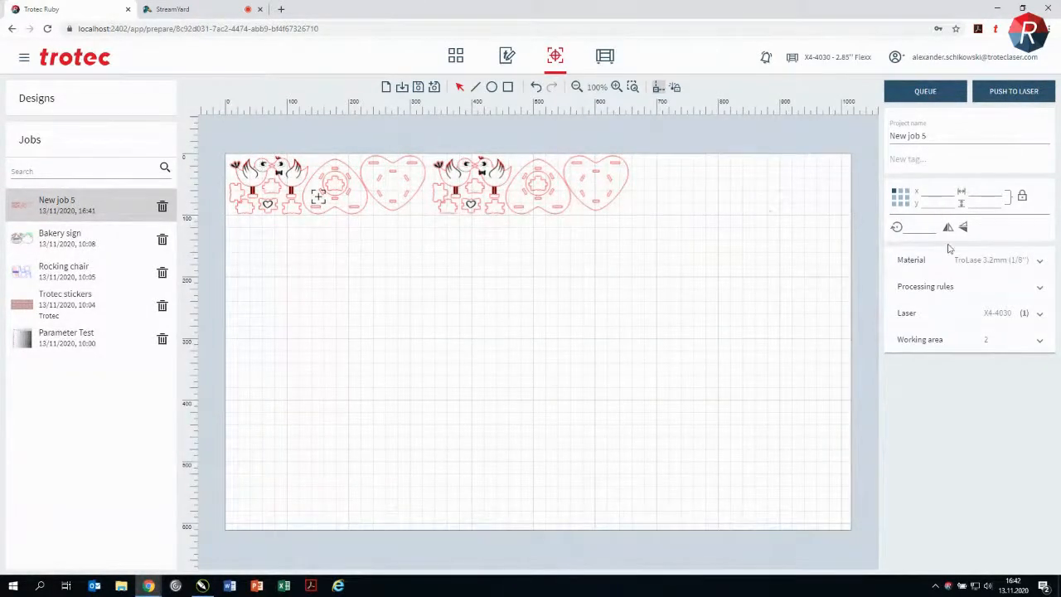
{"action": "left_click", "coordinate": [1007, 262]}
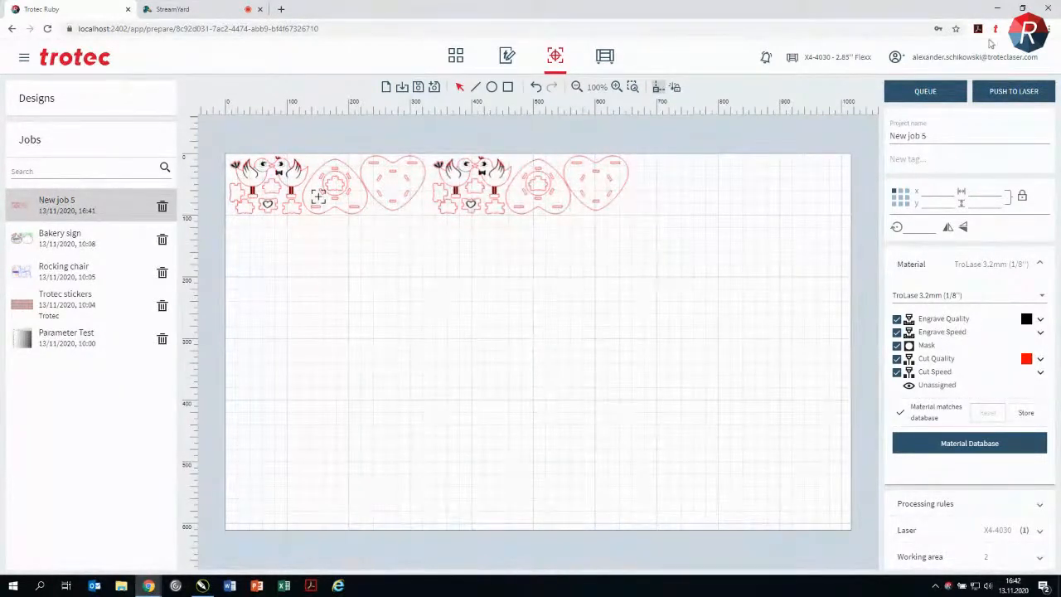
{"action": "left_click", "coordinate": [1024, 97]}
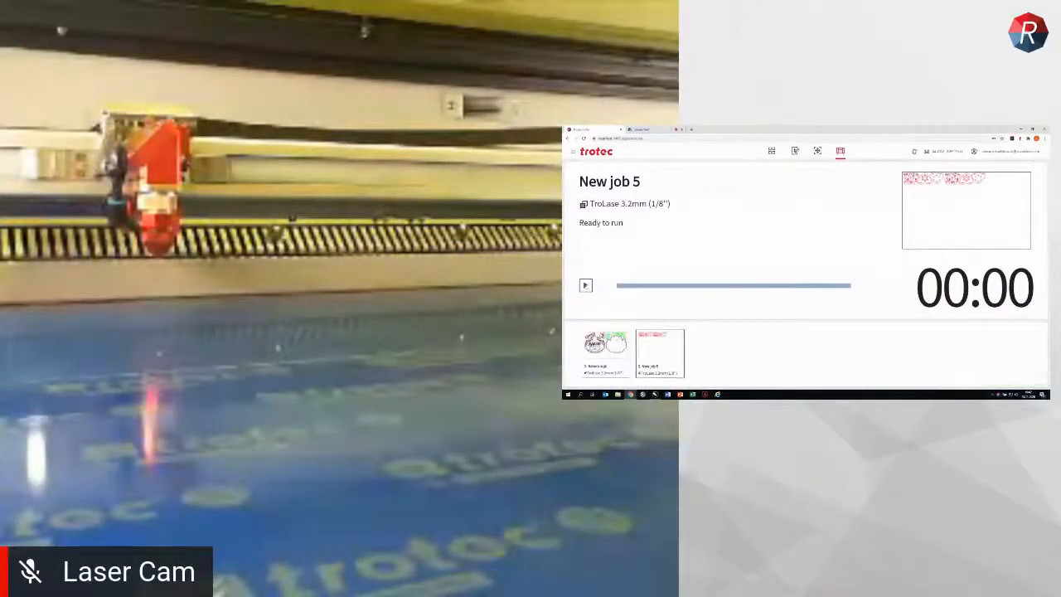
Step: Start the tea light holder job on the laser and stop it during execution
{"action": "left_click", "coordinate": [587, 286]}
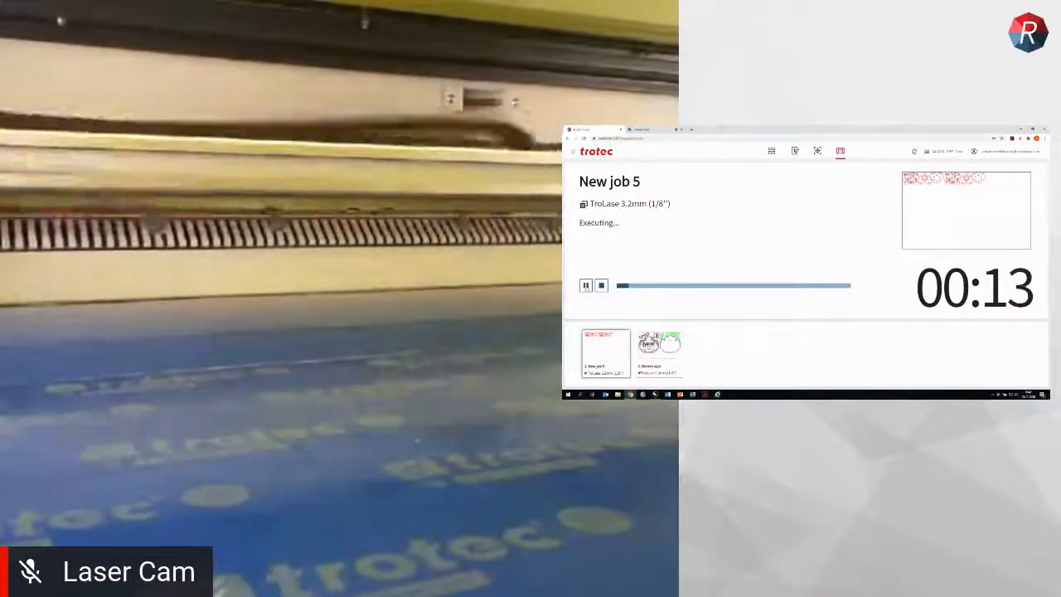
{"action": "left_click", "coordinate": [586, 285]}
{"action": "left_click", "coordinate": [602, 286]}
{"action": "double_click", "coordinate": [802, 130]}
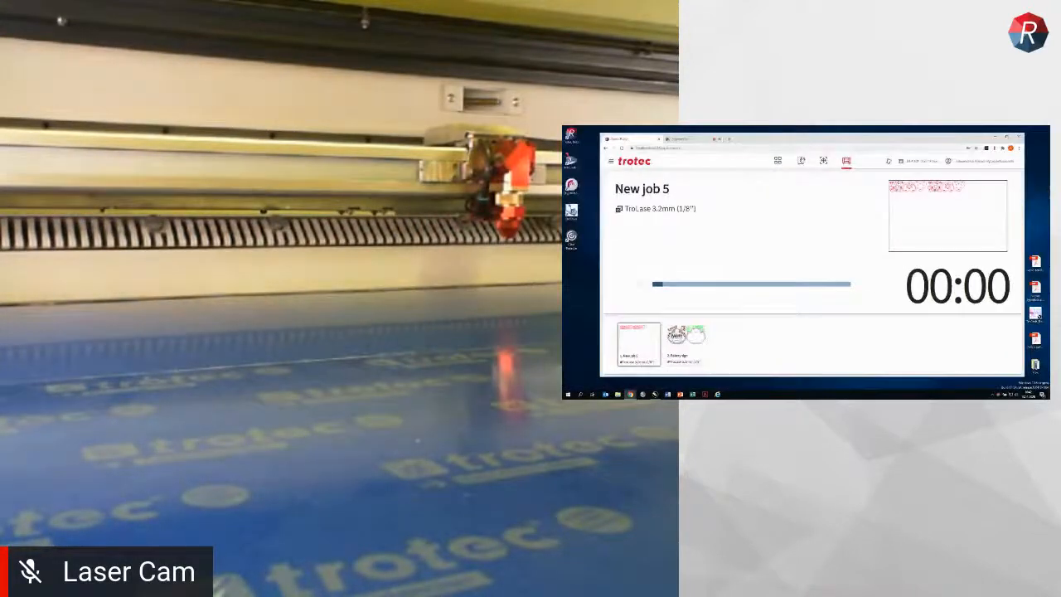
Step: Import the Factory typeplate PDF from the desktop into the design editor and open it
{"action": "left_click", "coordinate": [801, 159]}
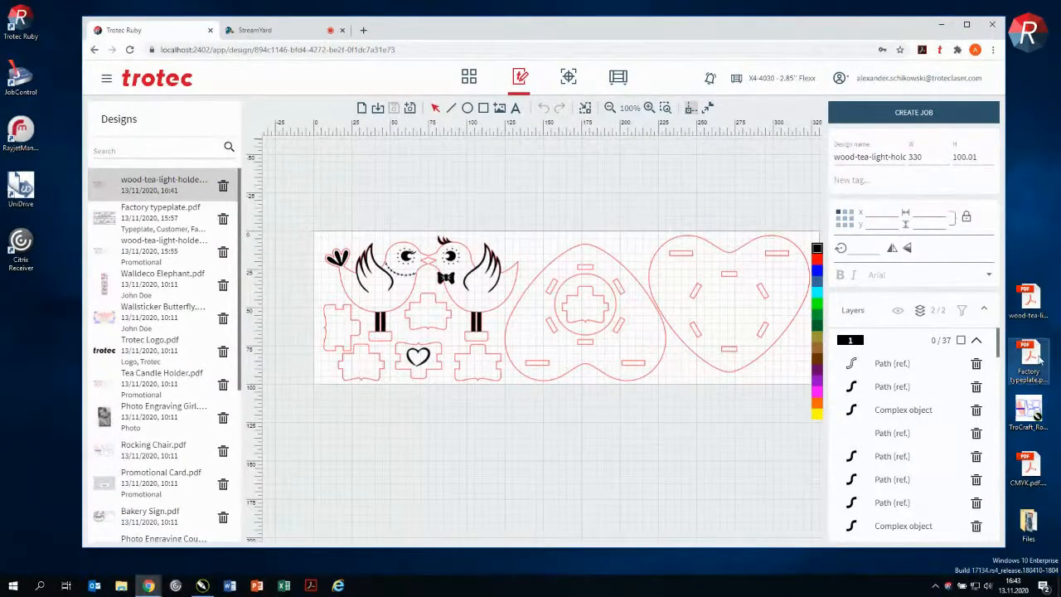
{"action": "left_click_drag", "start_coordinate": [1039, 358], "coordinate": [417, 271]}
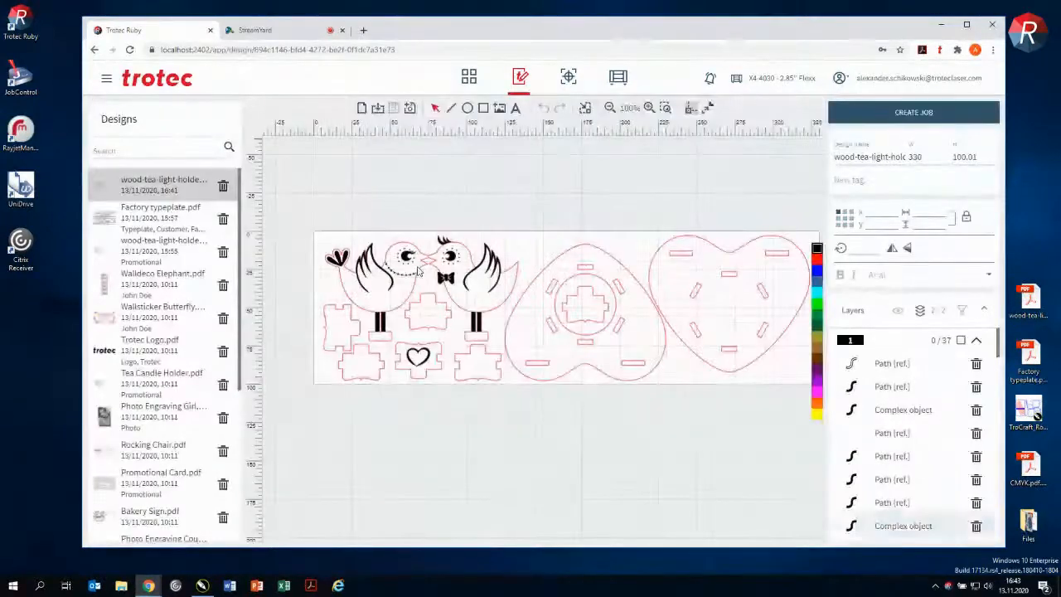
{"action": "left_click", "coordinate": [157, 184]}
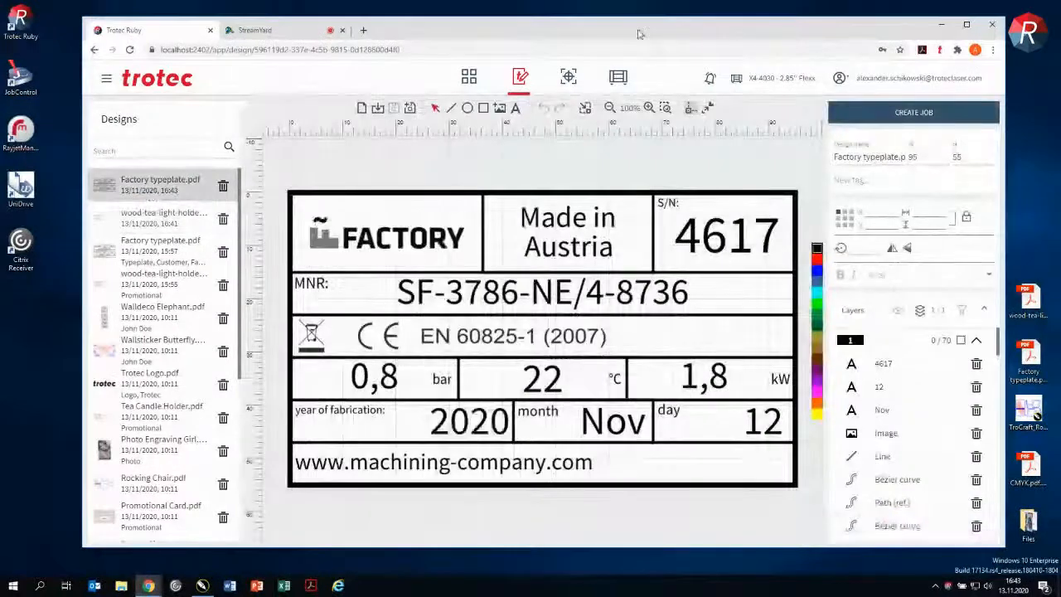
{"action": "double_click", "coordinate": [640, 33]}
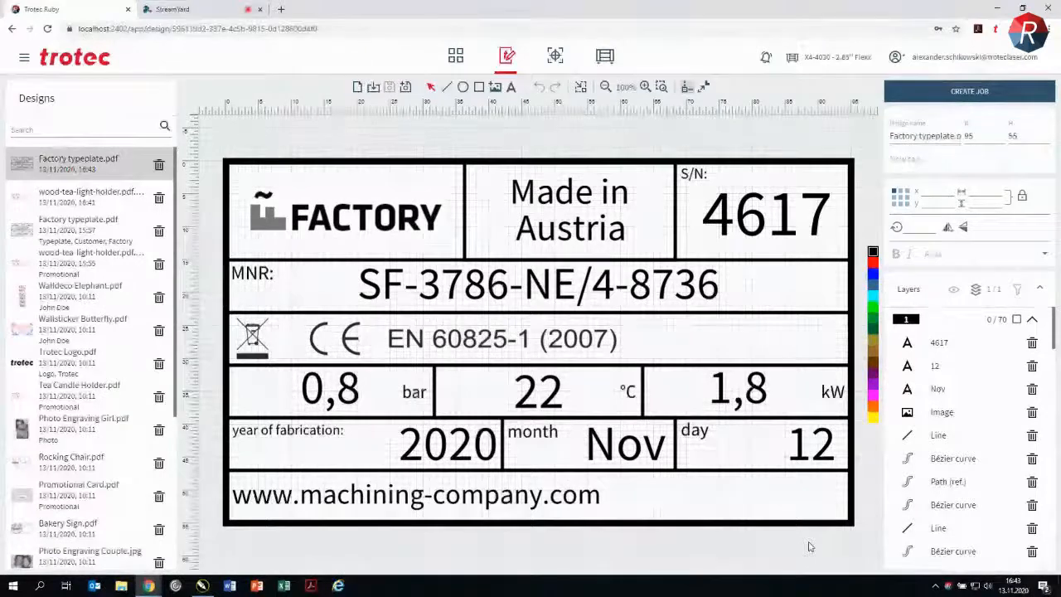
Step: Change the day value on the typeplate to 13
{"action": "left_click", "coordinate": [803, 441]}
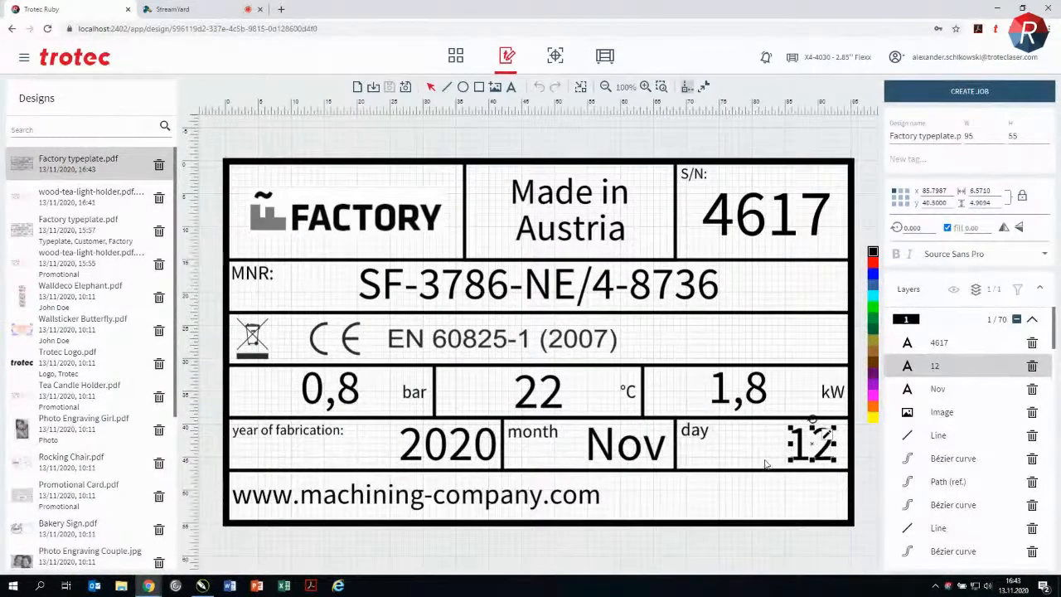
{"action": "double_click", "coordinate": [829, 442]}
{"action": "left_click", "coordinate": [832, 440]}
{"action": "key", "text": "BackSpace"}
{"action": "type", "text": "3"}
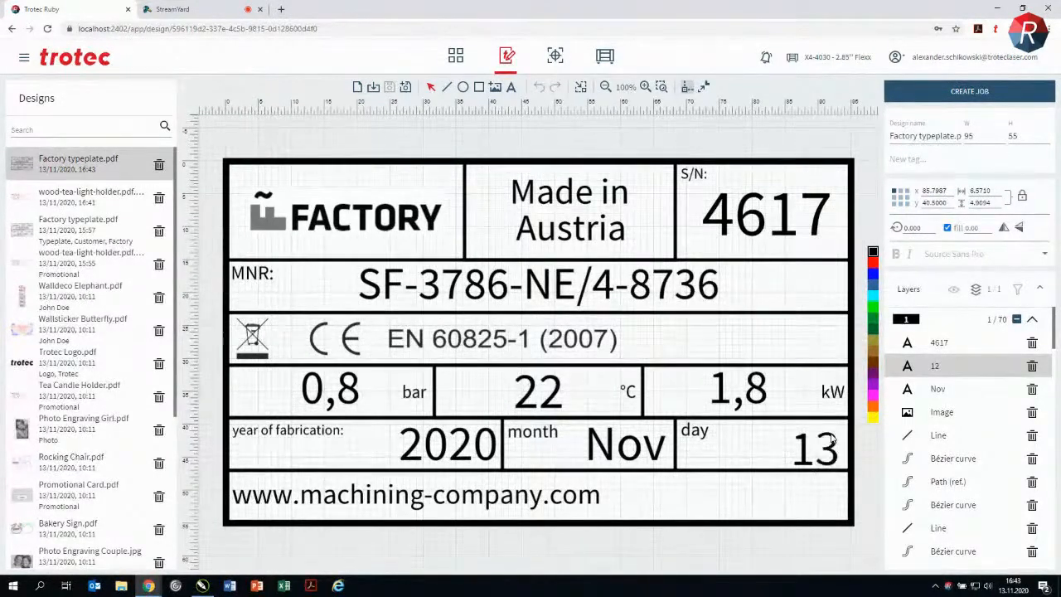
{"action": "left_click", "coordinate": [783, 123]}
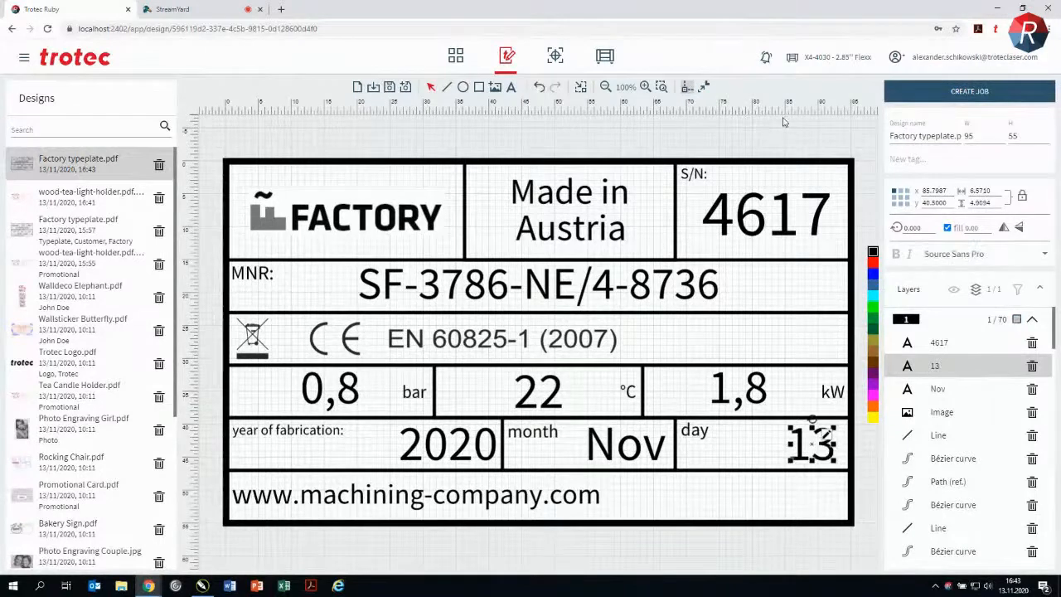
Step: Create a job from the edited typeplate and duplicate the plate three times in a row
{"action": "left_click", "coordinate": [923, 96]}
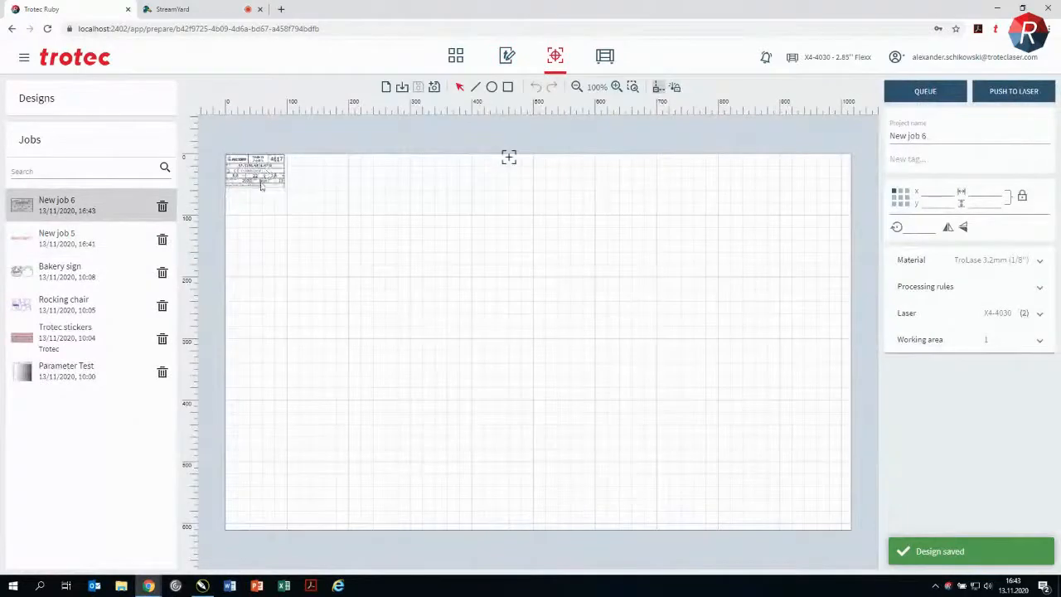
{"action": "left_click", "coordinate": [260, 177]}
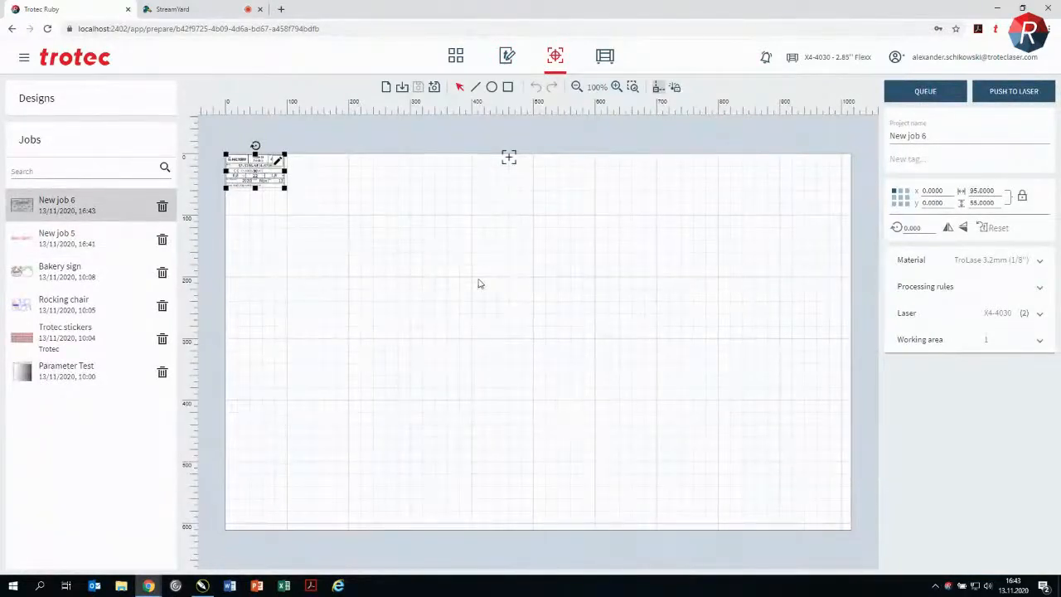
{"action": "key", "text": "ctrl+d"}
{"action": "key", "text": "ctrl+d"}
{"action": "key", "text": "ctrl+d"}
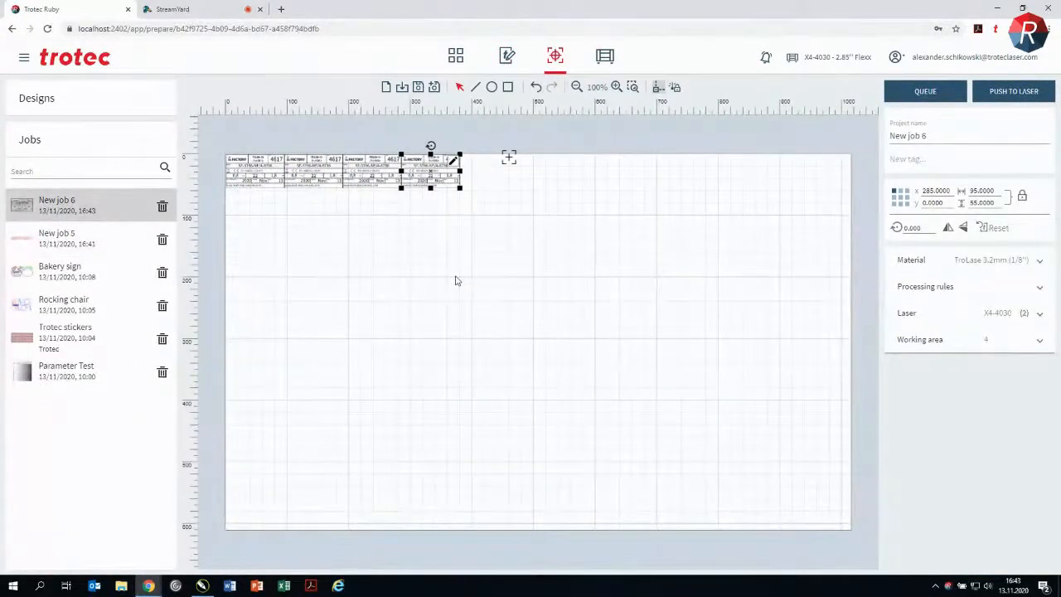
{"action": "left_click", "coordinate": [455, 281]}
Step: Edit the second typeplate in the row, setting its S/N to 4618, and update the job
{"action": "scroll", "coordinate": [349, 296], "scroll_direction": "up", "scroll_amount": 5}
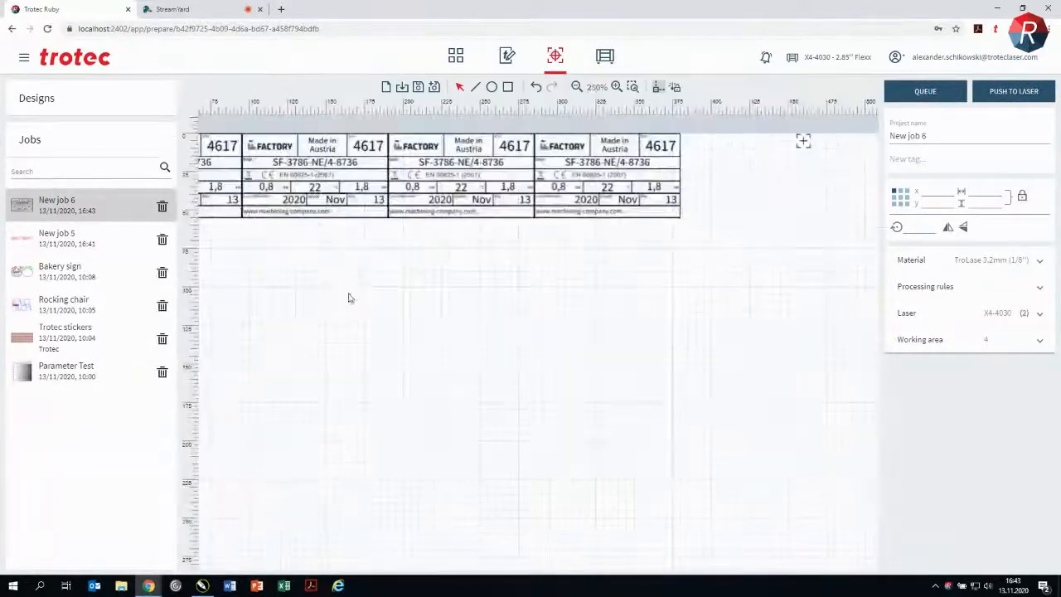
{"action": "left_click_drag", "start_coordinate": [428, 319], "coordinate": [452, 330]}
{"action": "left_click", "coordinate": [433, 214]}
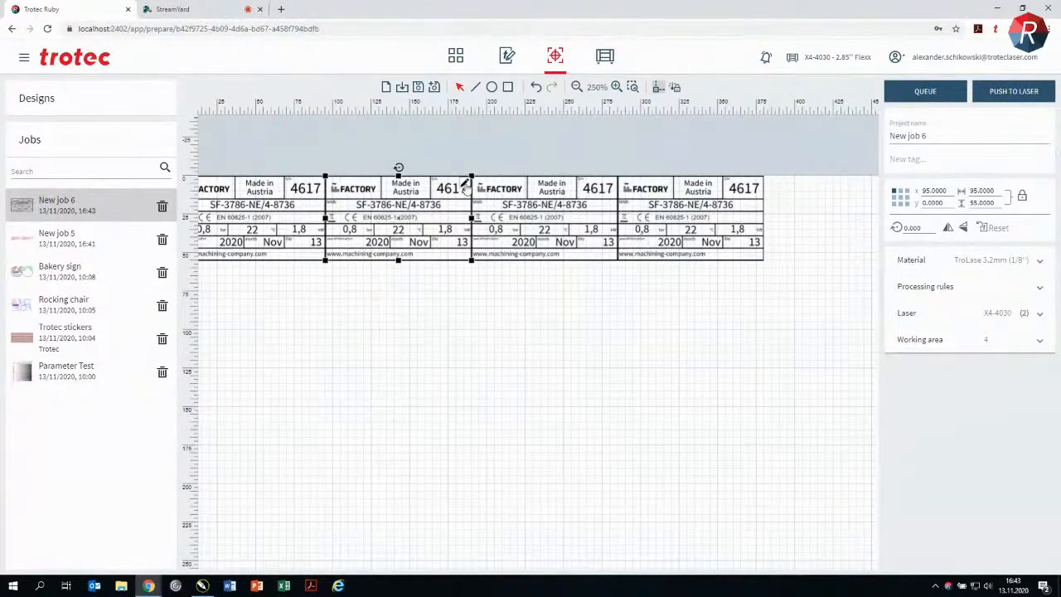
{"action": "double_click", "coordinate": [465, 186]}
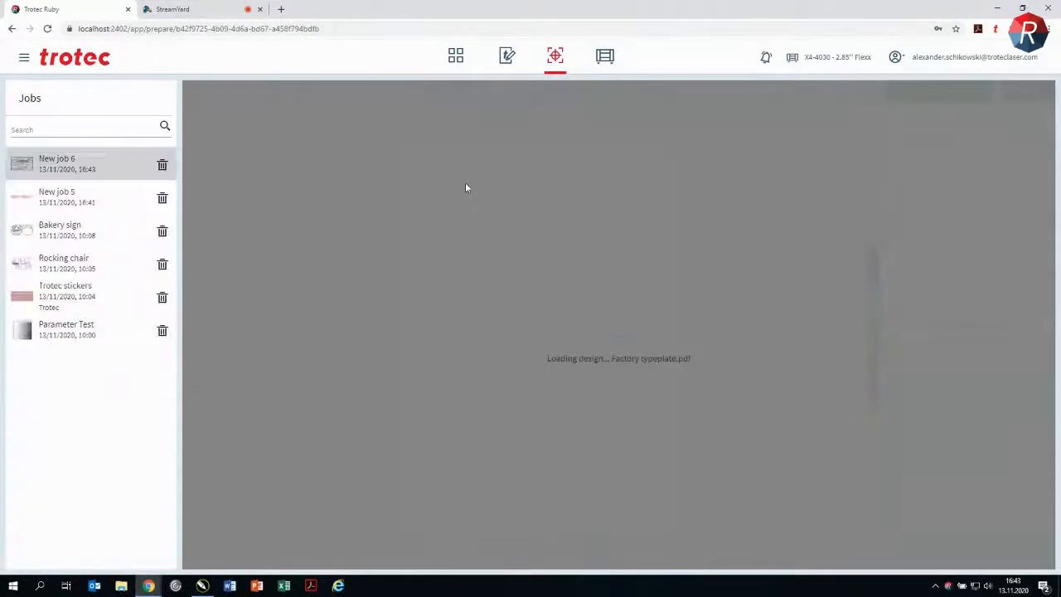
{"action": "left_click", "coordinate": [764, 223]}
{"action": "double_click", "coordinate": [823, 202]}
{"action": "left_click", "coordinate": [826, 202]}
{"action": "key", "text": "BackSpace"}
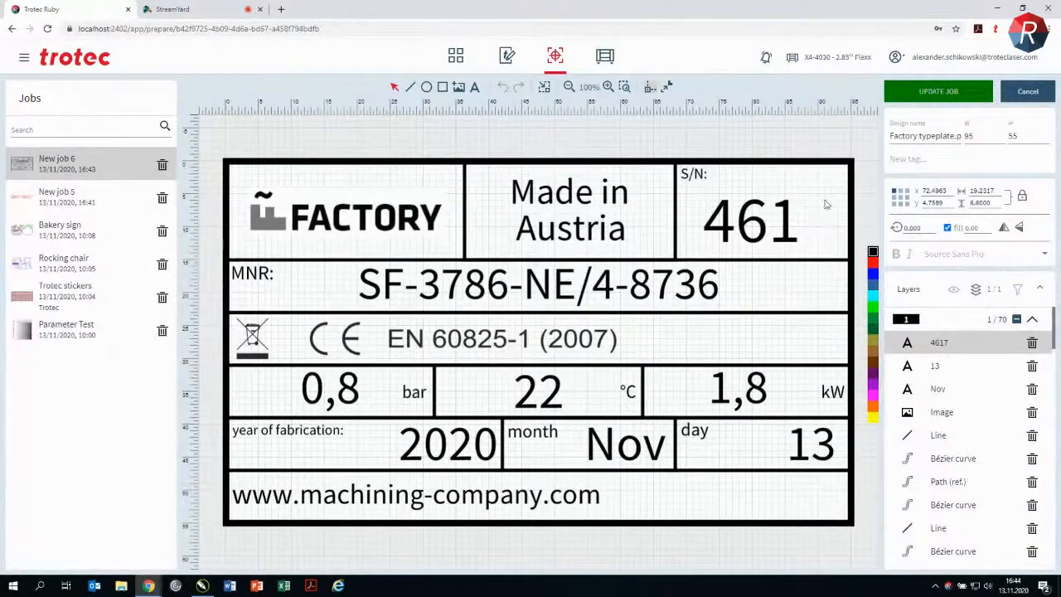
{"action": "type", "text": "8"}
{"action": "key", "text": "Escape"}
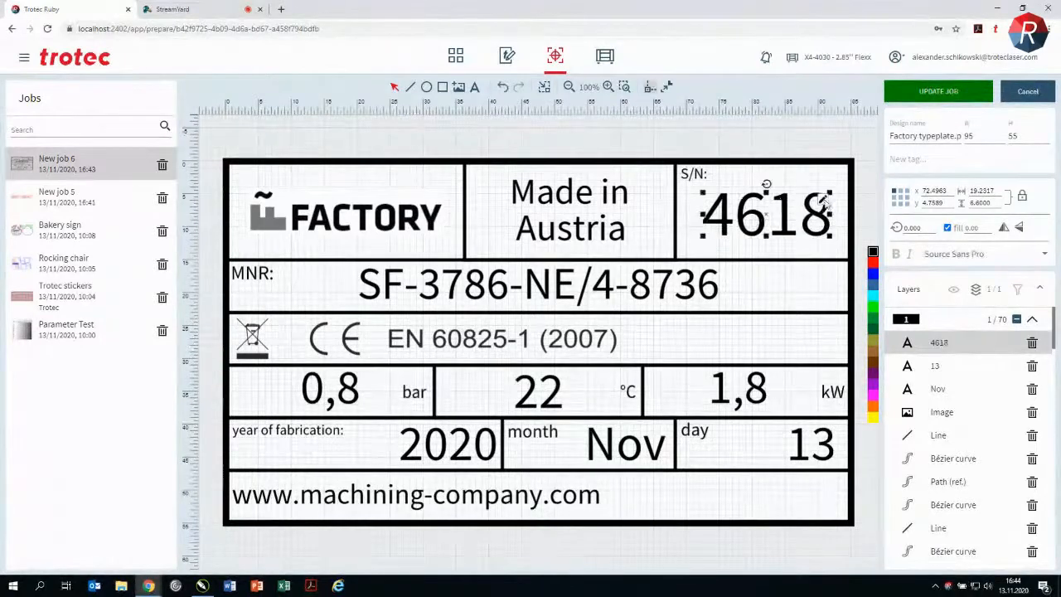
{"action": "left_click", "coordinate": [906, 91]}
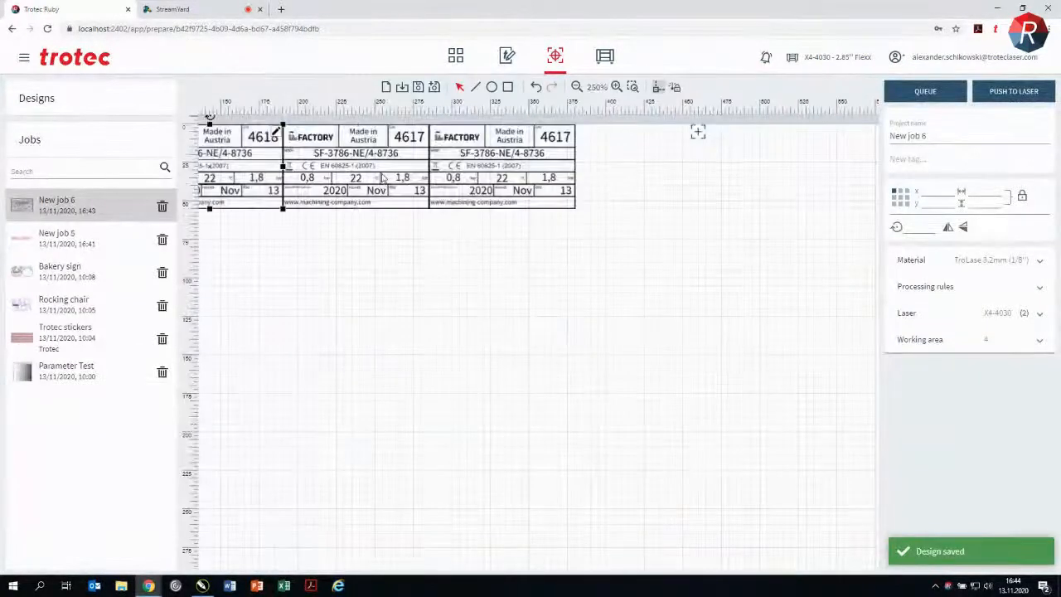
Step: Edit the third typeplate in the row, setting its S/N to 4619, and update the job
{"action": "double_click", "coordinate": [423, 136]}
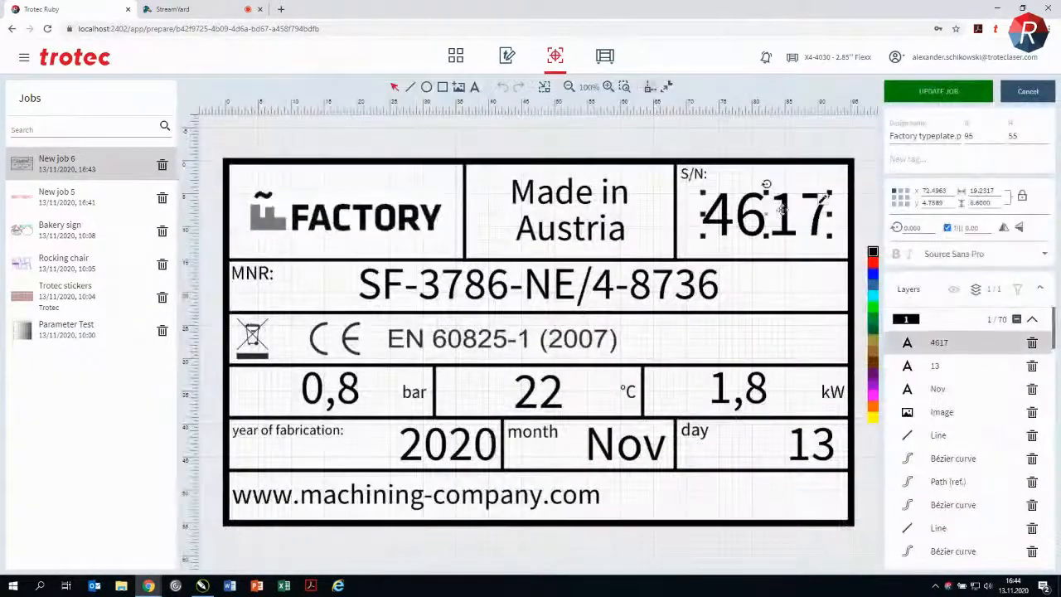
{"action": "double_click", "coordinate": [779, 209]}
{"action": "left_click", "coordinate": [823, 209]}
{"action": "key", "text": "BackSpace"}
{"action": "type", "text": "9"}
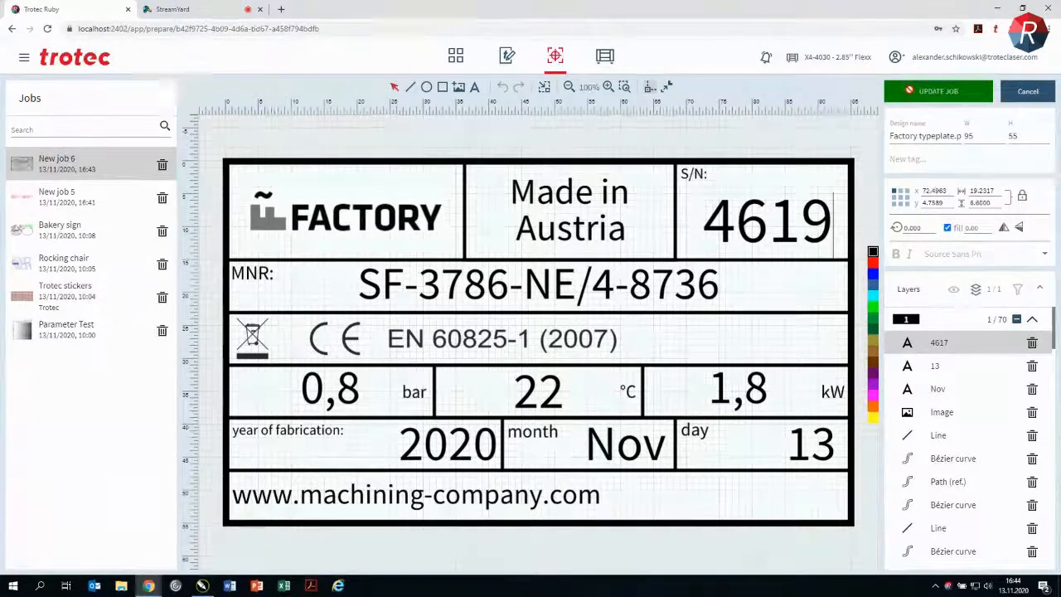
{"action": "key", "text": "Escape"}
{"action": "left_click", "coordinate": [938, 91]}
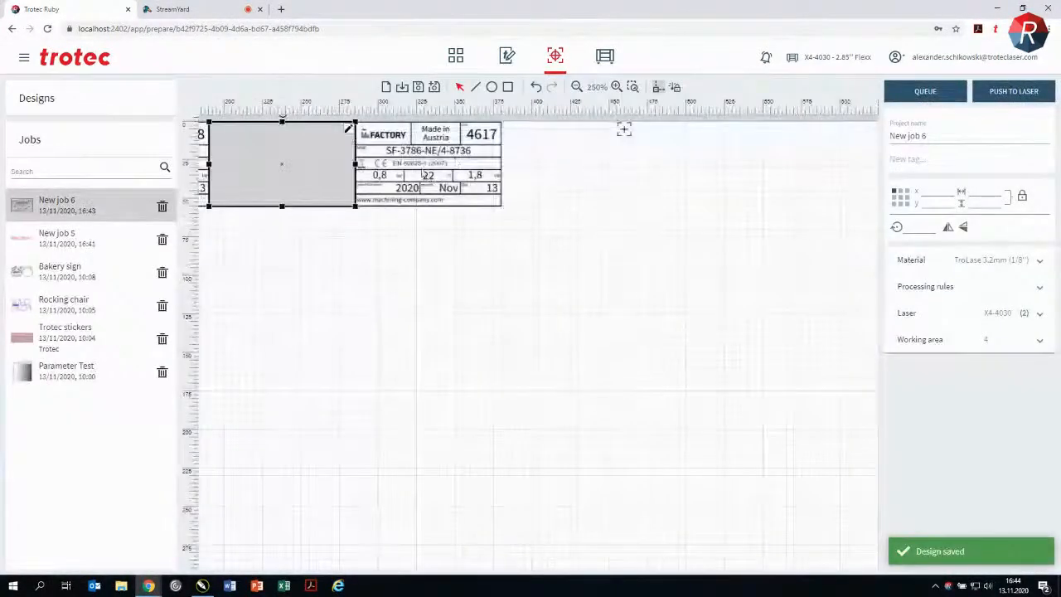
Step: Edit the fourth typeplate in the row, setting its S/N to 4620, and update the job
{"action": "left_click", "coordinate": [495, 131]}
{"action": "left_click", "coordinate": [824, 203]}
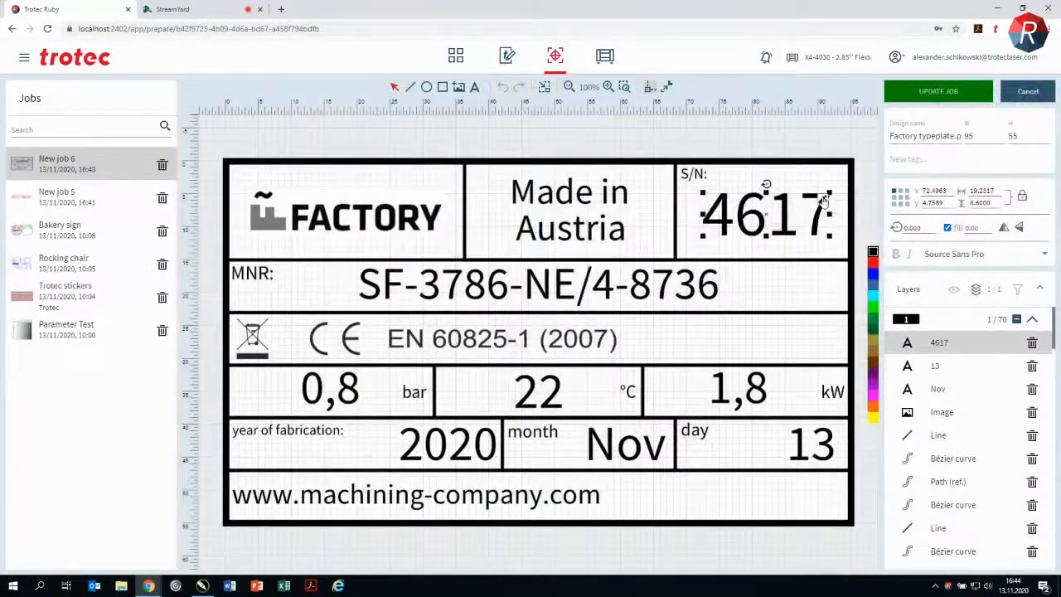
{"action": "double_click", "coordinate": [825, 203]}
{"action": "key", "text": "BackSpace"}
{"action": "key", "text": "BackSpace"}
{"action": "type", "text": "20"}
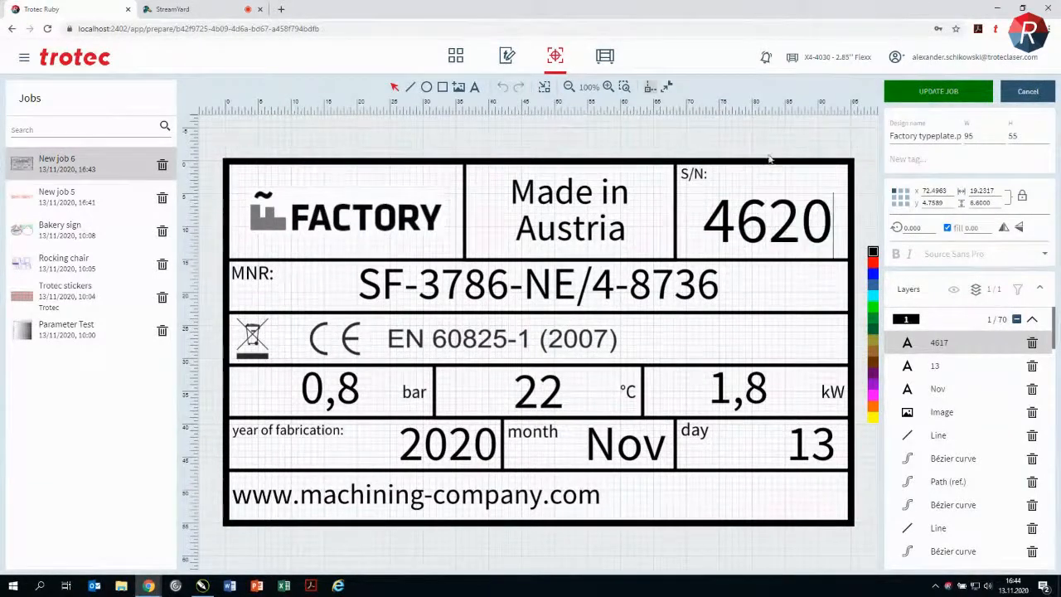
{"action": "key", "text": "Escape"}
{"action": "left_click", "coordinate": [938, 91]}
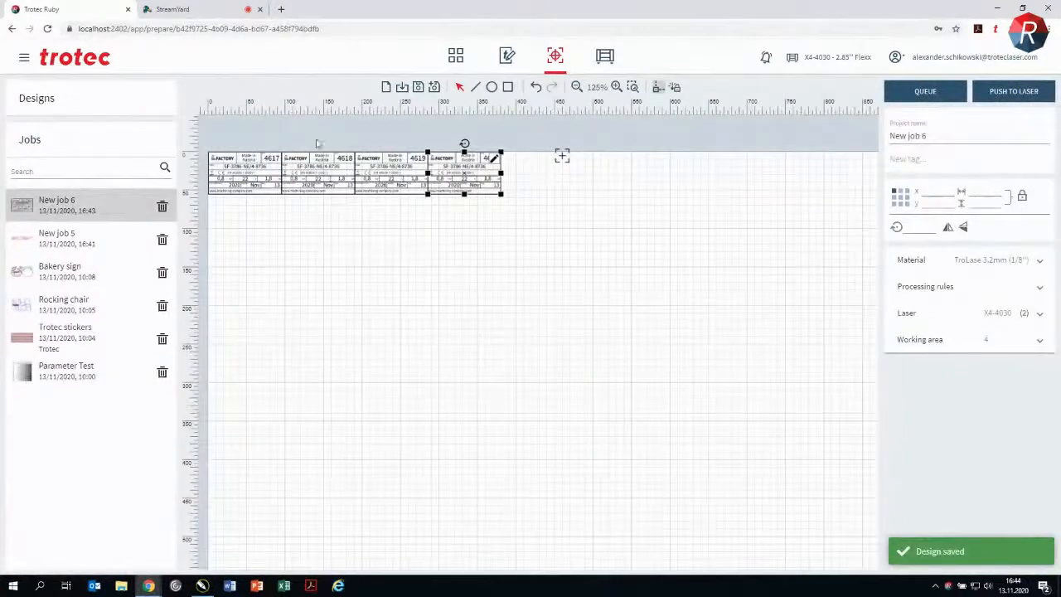
{"action": "left_click", "coordinate": [476, 301]}
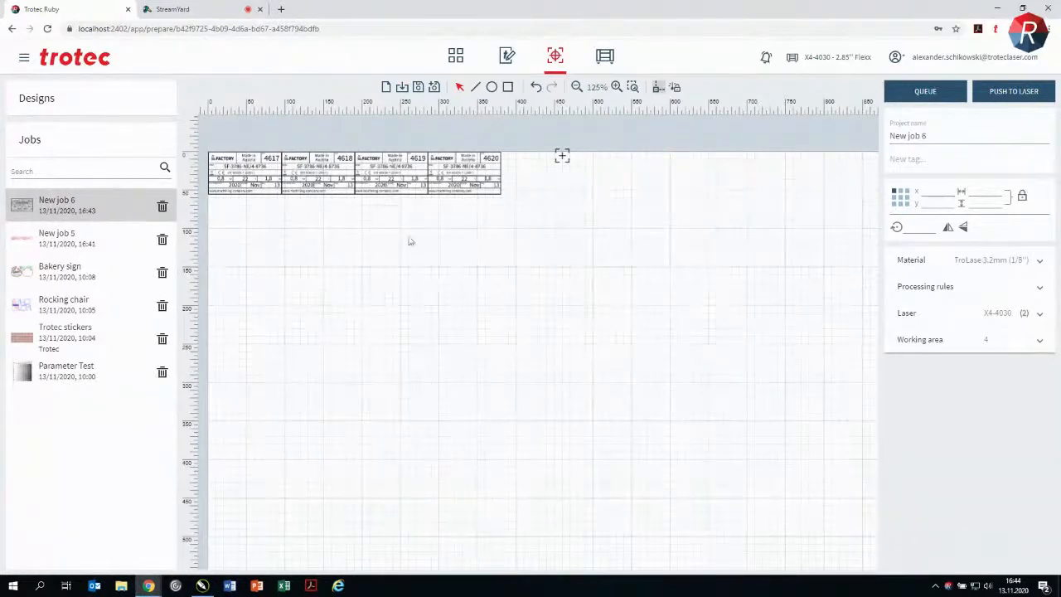
Step: Set the job's material to Metal Aluminium anodized and push the job to the laser
{"action": "left_click", "coordinate": [1032, 262]}
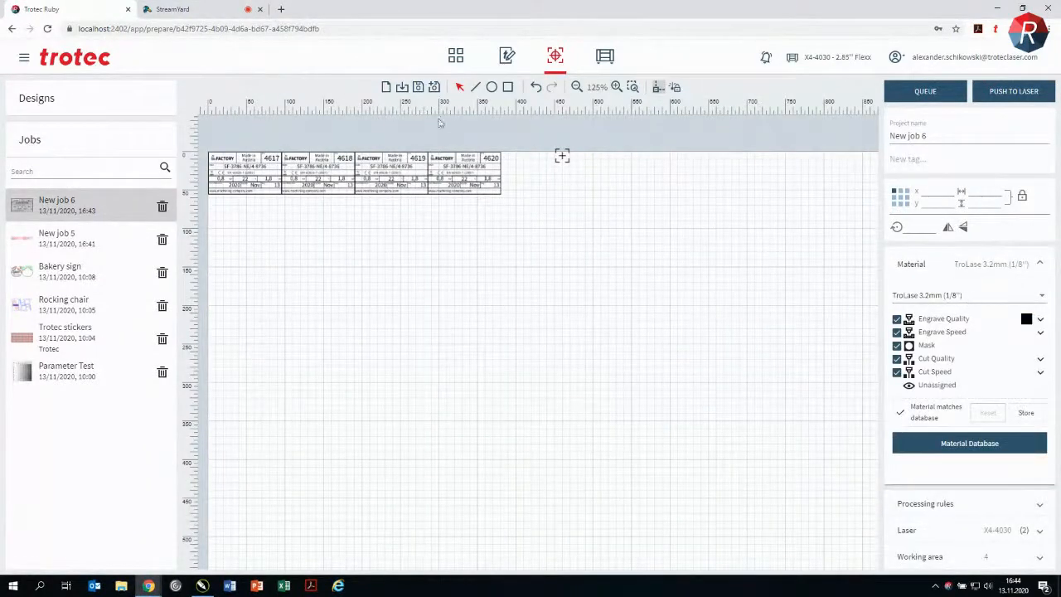
{"action": "left_click", "coordinate": [953, 295]}
{"action": "type", "text": "alu"}
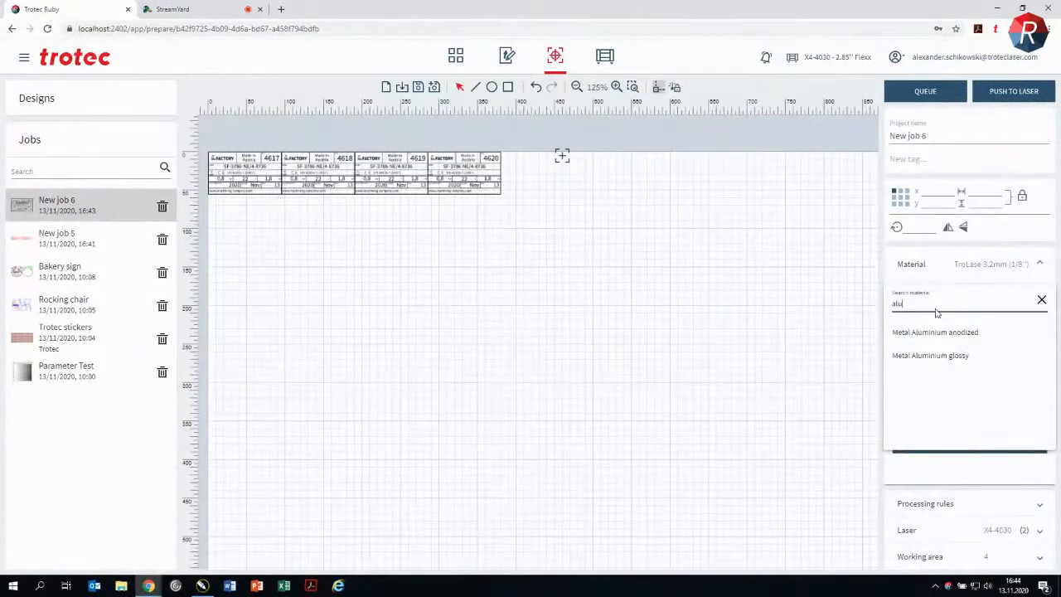
{"action": "left_click", "coordinate": [938, 333]}
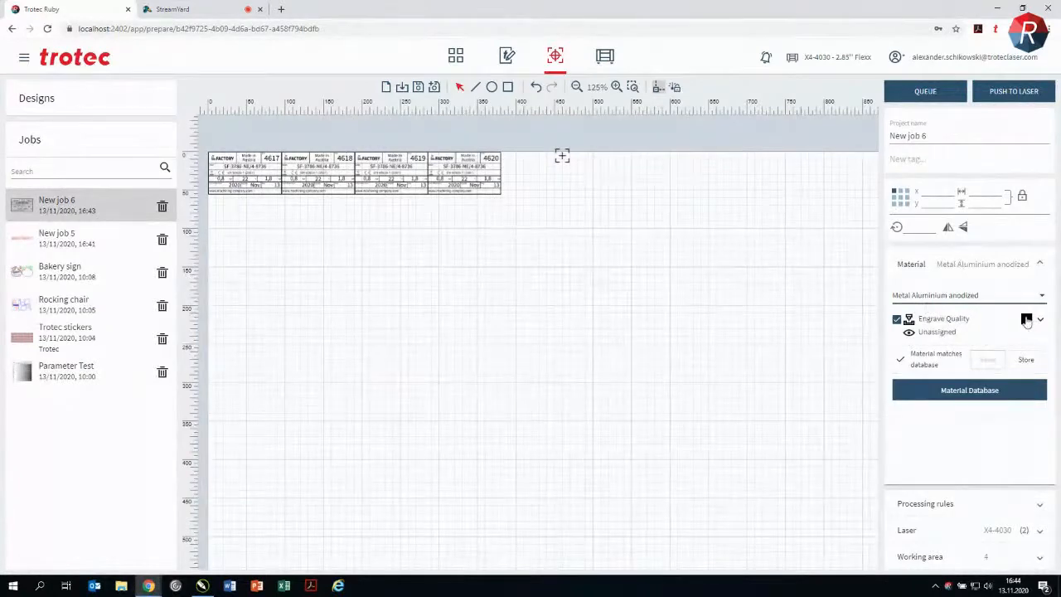
{"action": "left_click", "coordinate": [1019, 94]}
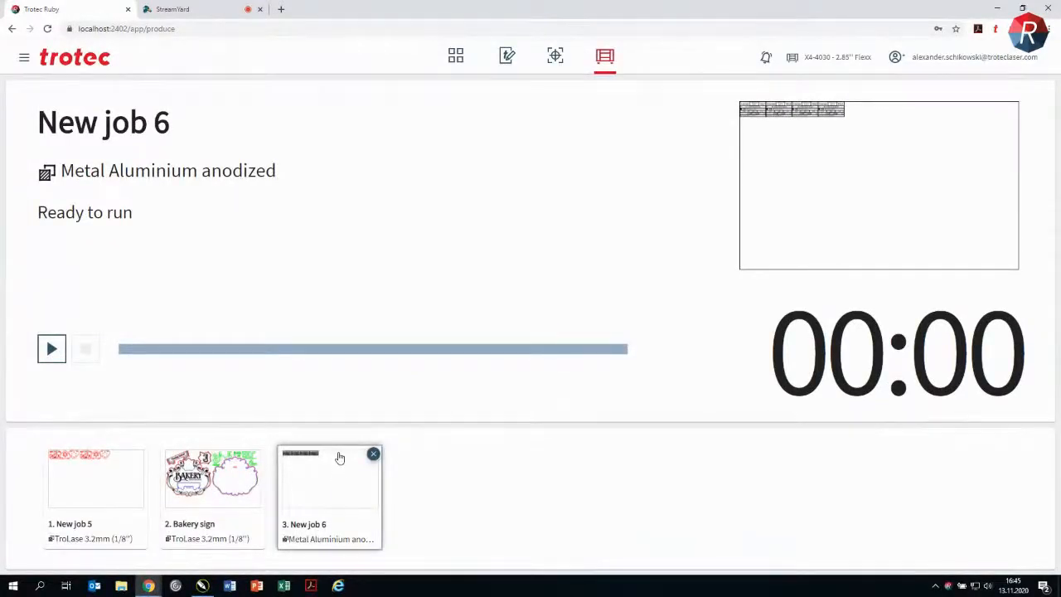
Step: Return to the design editor in a reduced browser window, and inspect Ruby's import folder on the computer
{"action": "left_click", "coordinate": [508, 55]}
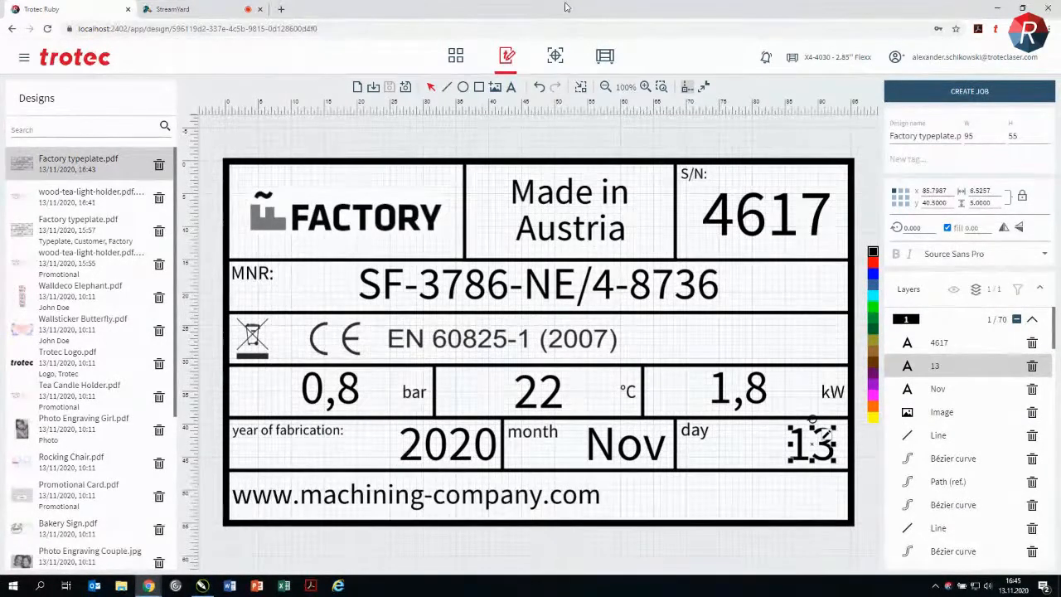
{"action": "double_click", "coordinate": [566, 6]}
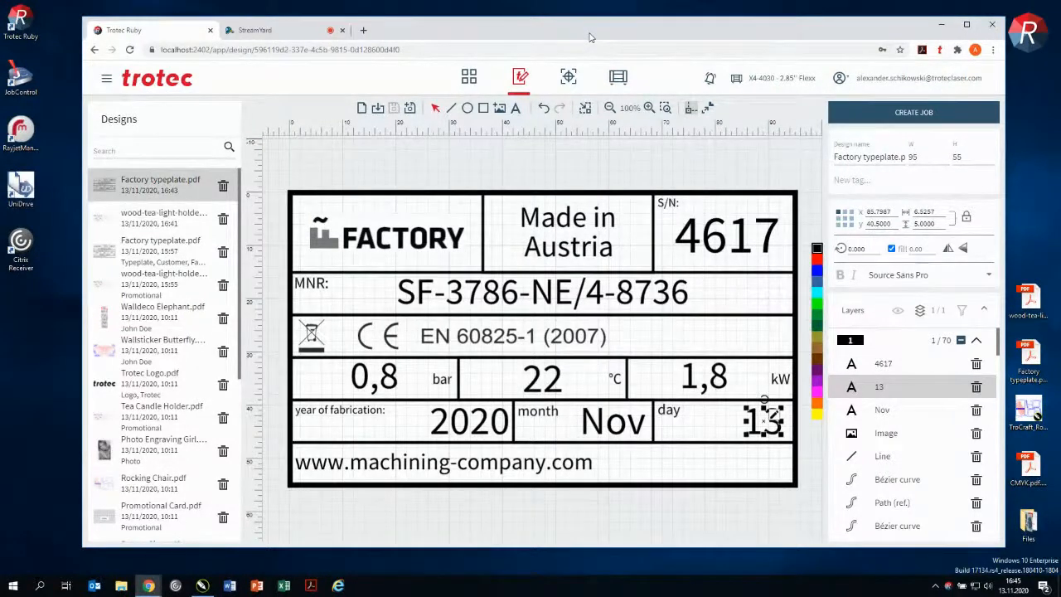
{"action": "right_click", "coordinate": [950, 587]}
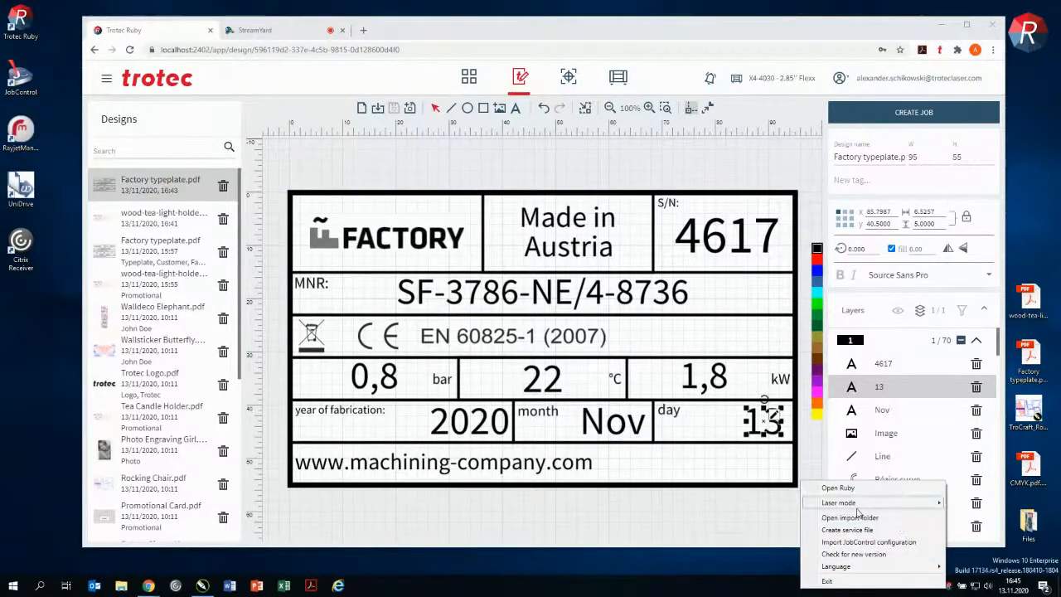
{"action": "left_click", "coordinate": [900, 520]}
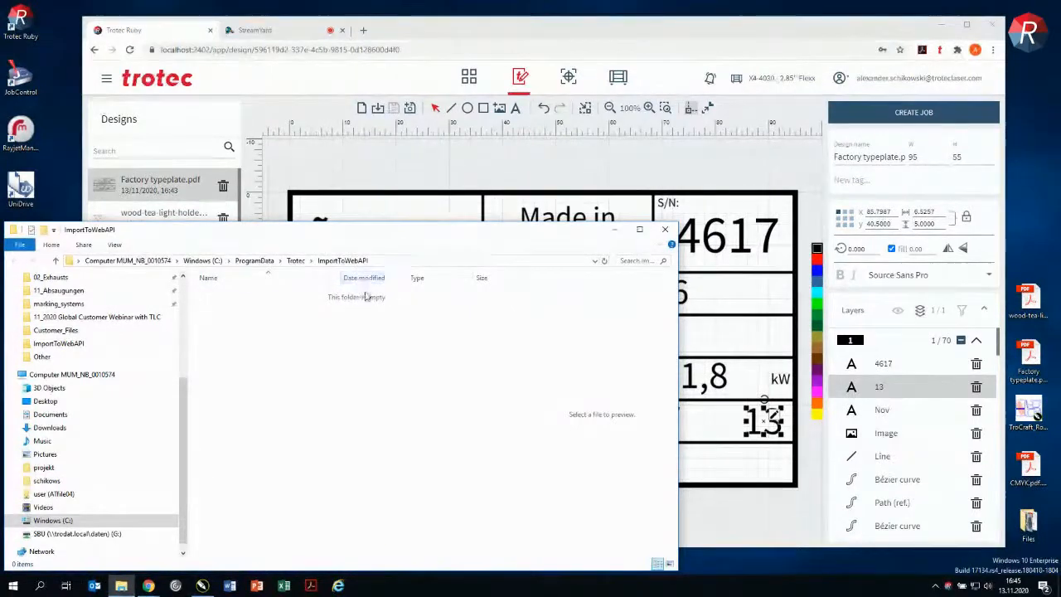
{"action": "left_click", "coordinate": [664, 230]}
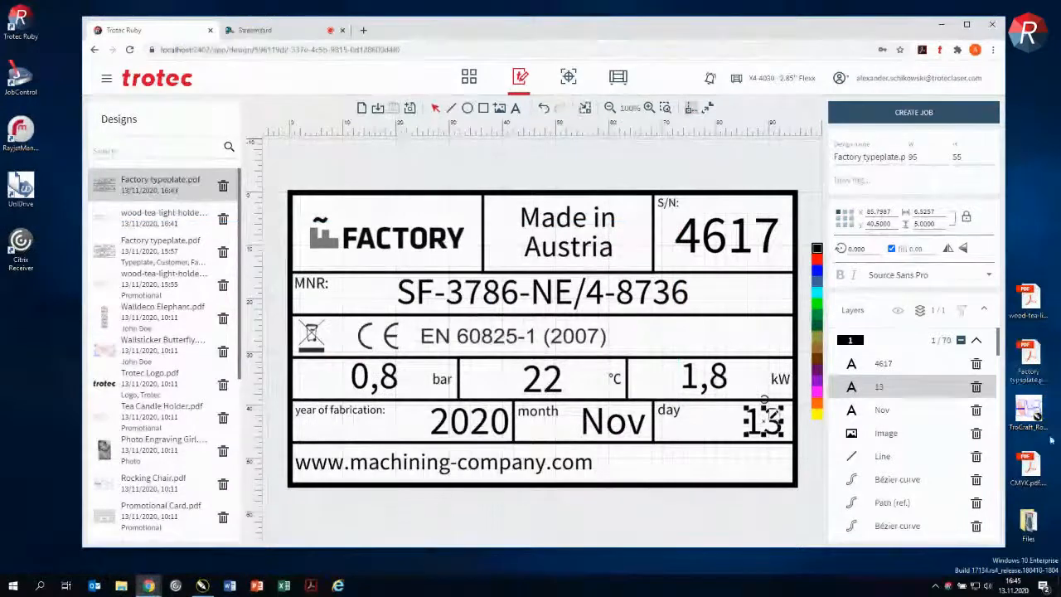
Step: Open the TroCraft rocking chair file in CorelDRAW and publish it as TroCraft_RockingChair.cdr.pdf into the ImportToWebAPI folder
{"action": "double_click", "coordinate": [1036, 415]}
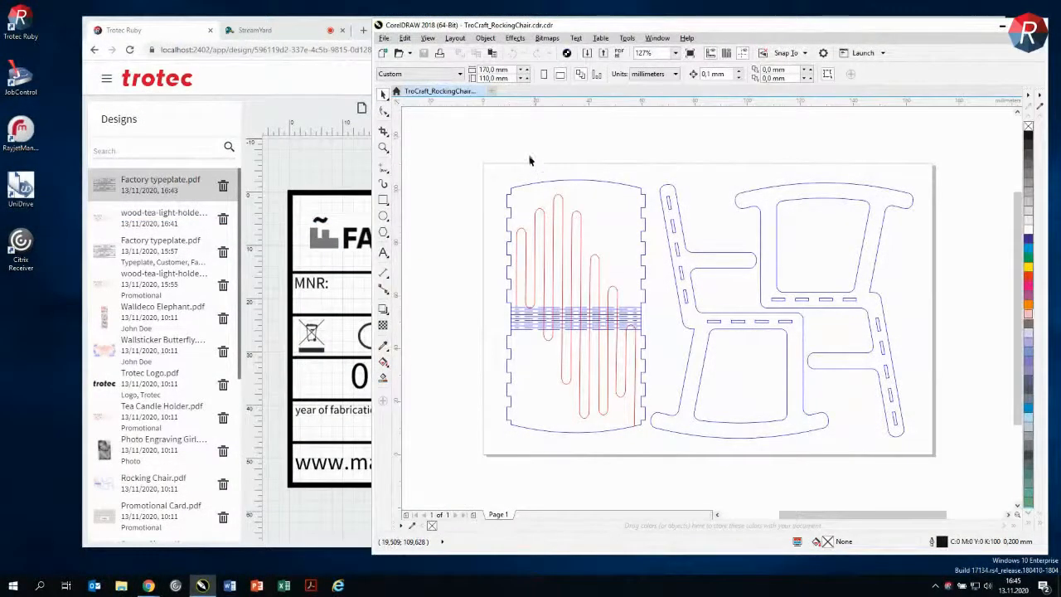
{"action": "left_click", "coordinate": [384, 38]}
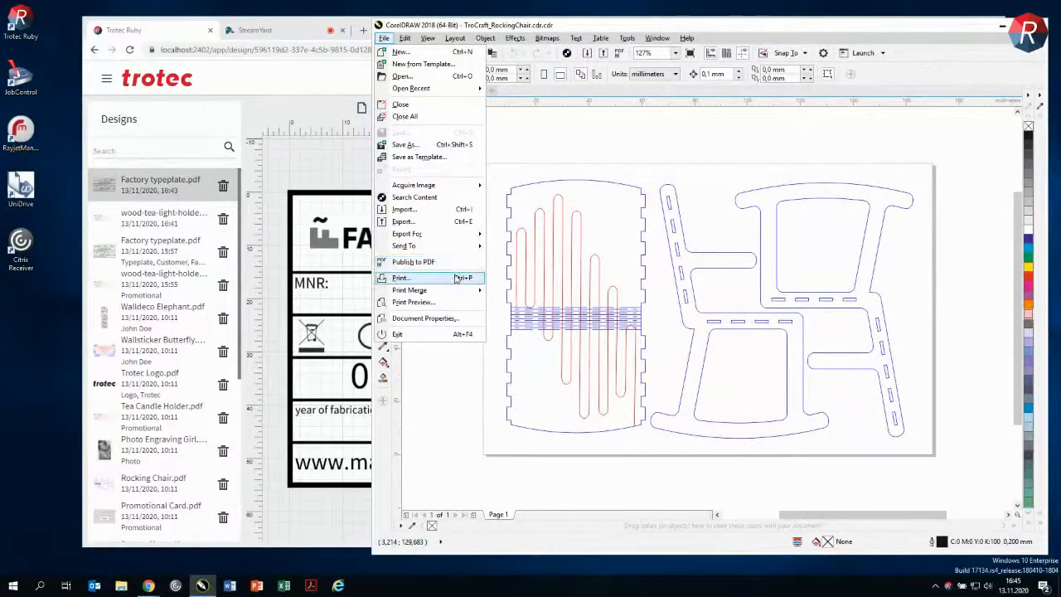
{"action": "left_click", "coordinate": [454, 264]}
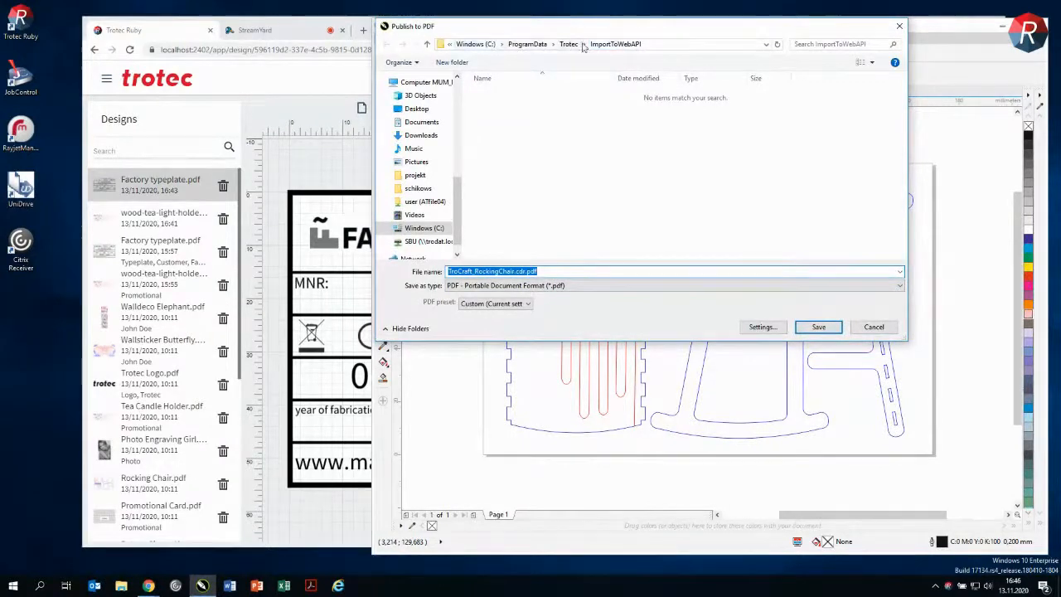
{"action": "left_click", "coordinate": [832, 334]}
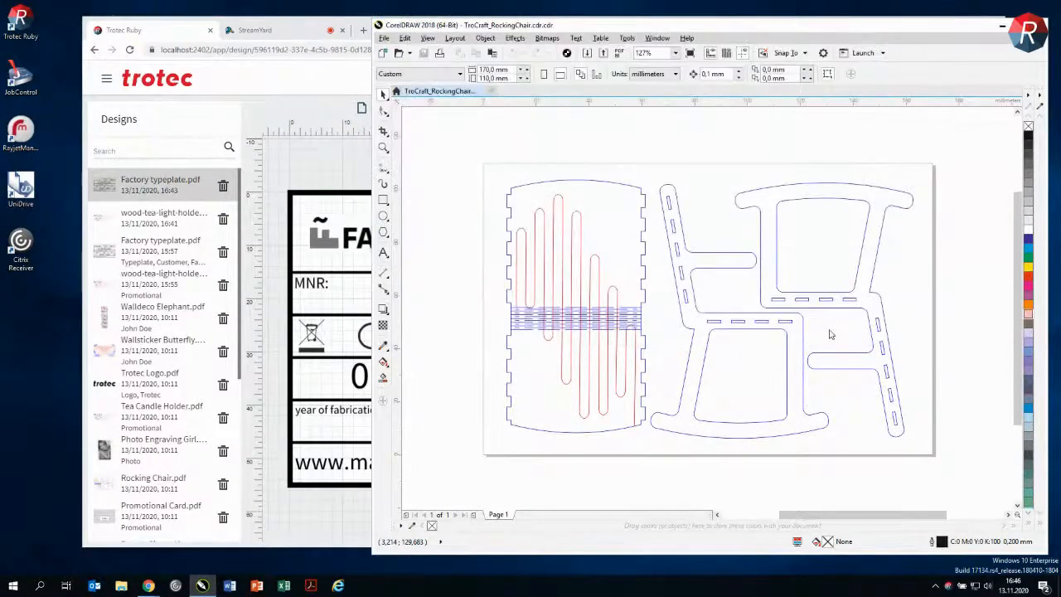
Step: Switch back to Trotec Ruby, open the newly imported rocking chair design, and create a job from it
{"action": "left_click", "coordinate": [322, 77]}
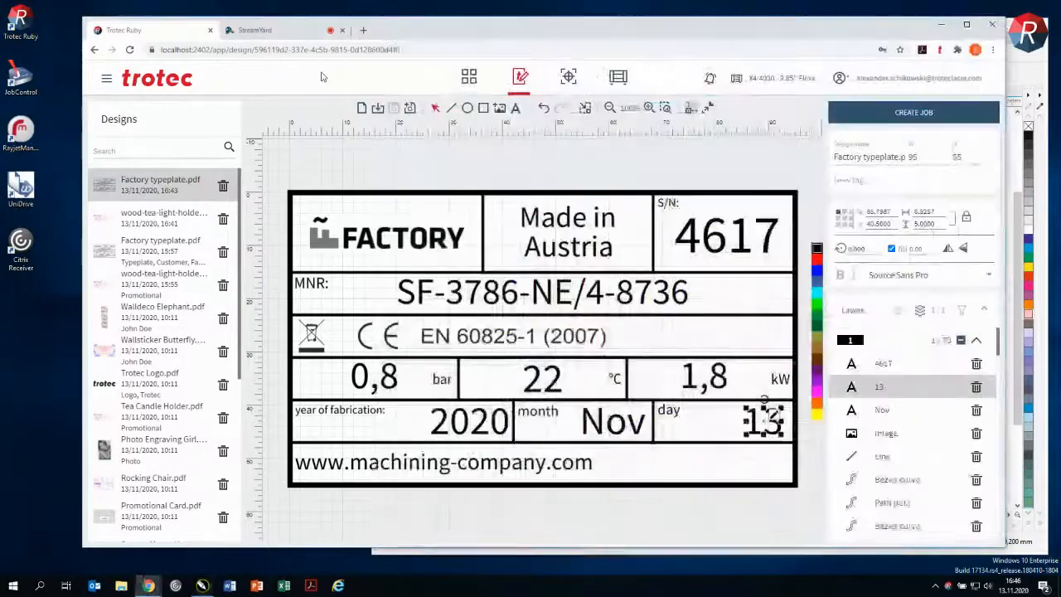
{"action": "left_click", "coordinate": [154, 189]}
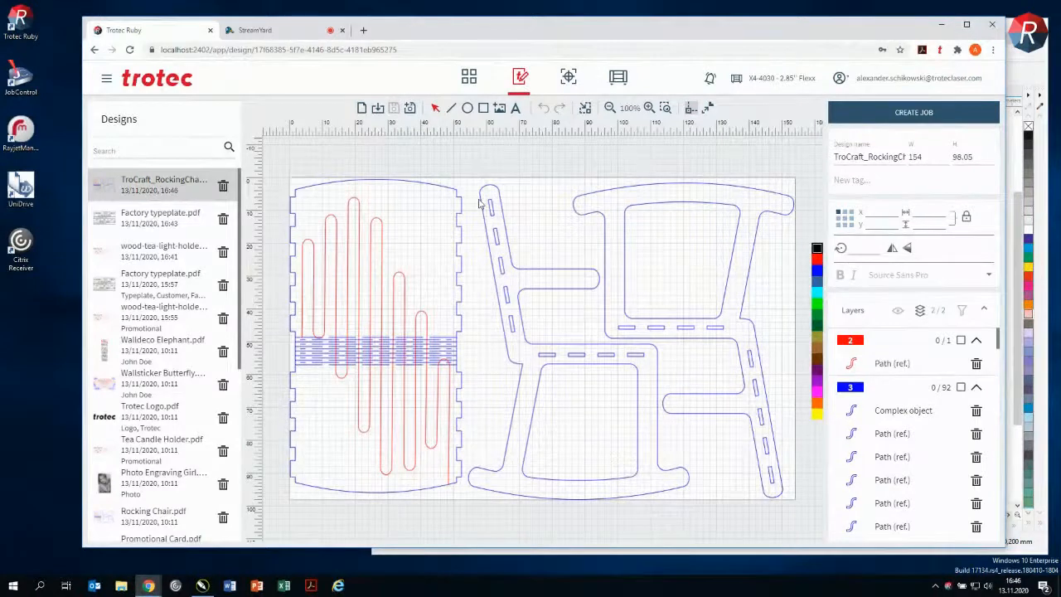
{"action": "left_click", "coordinate": [870, 112]}
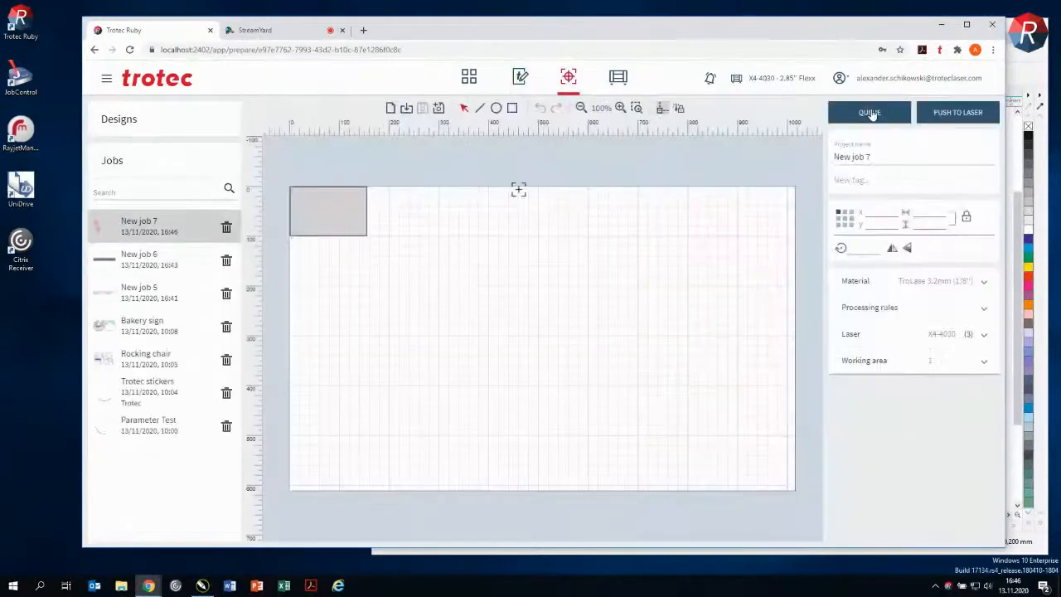
Step: Reassign the blue colour from Mask to Cut Quality in the rocking chair job's material settings
{"action": "scroll", "coordinate": [422, 200], "scroll_direction": "up", "scroll_amount": 1}
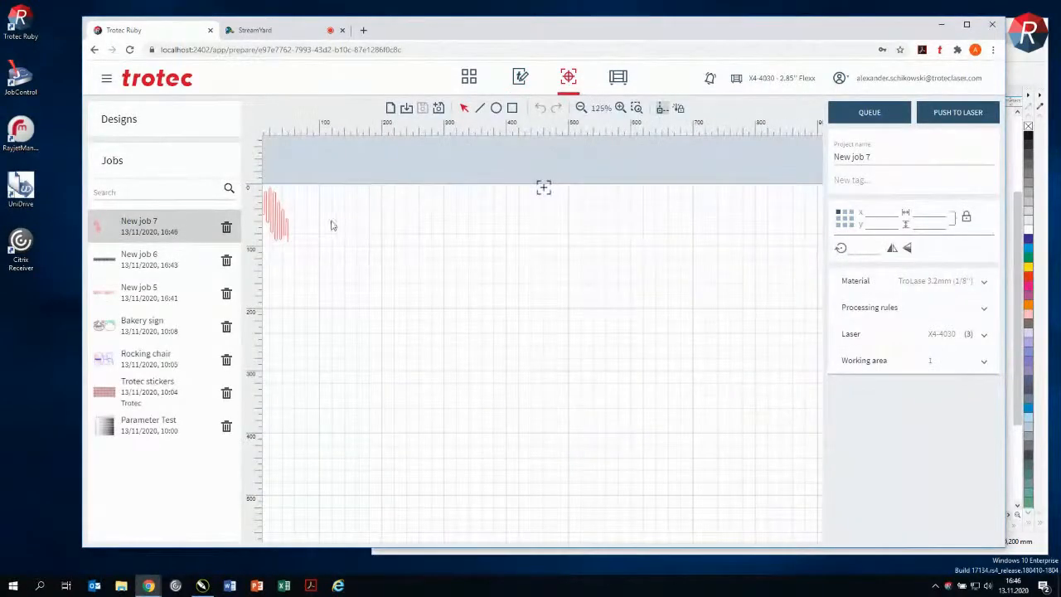
{"action": "left_click", "coordinate": [292, 229]}
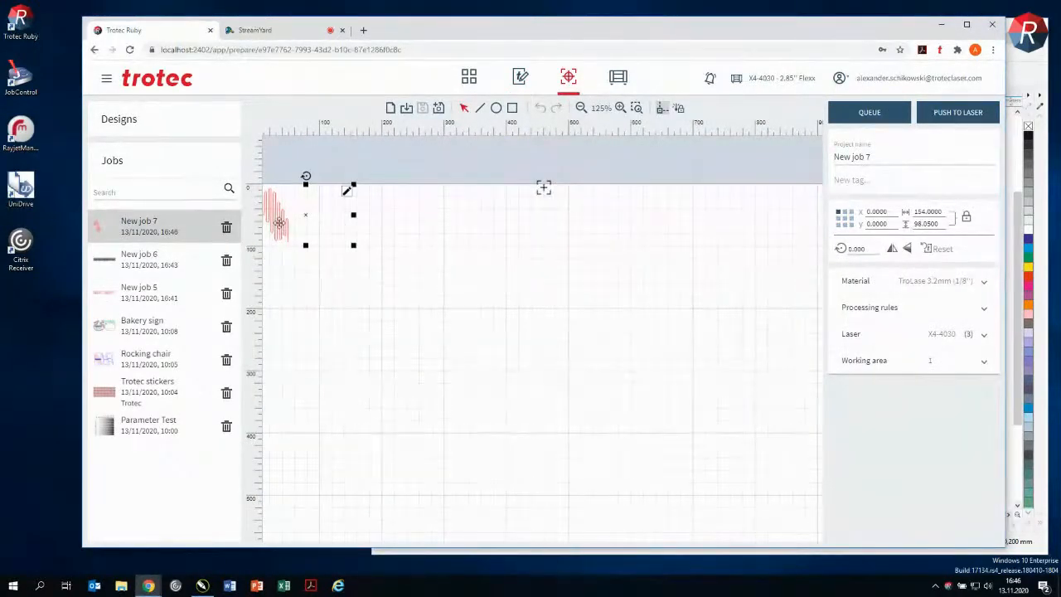
{"action": "left_click_drag", "start_coordinate": [367, 282], "coordinate": [415, 283]}
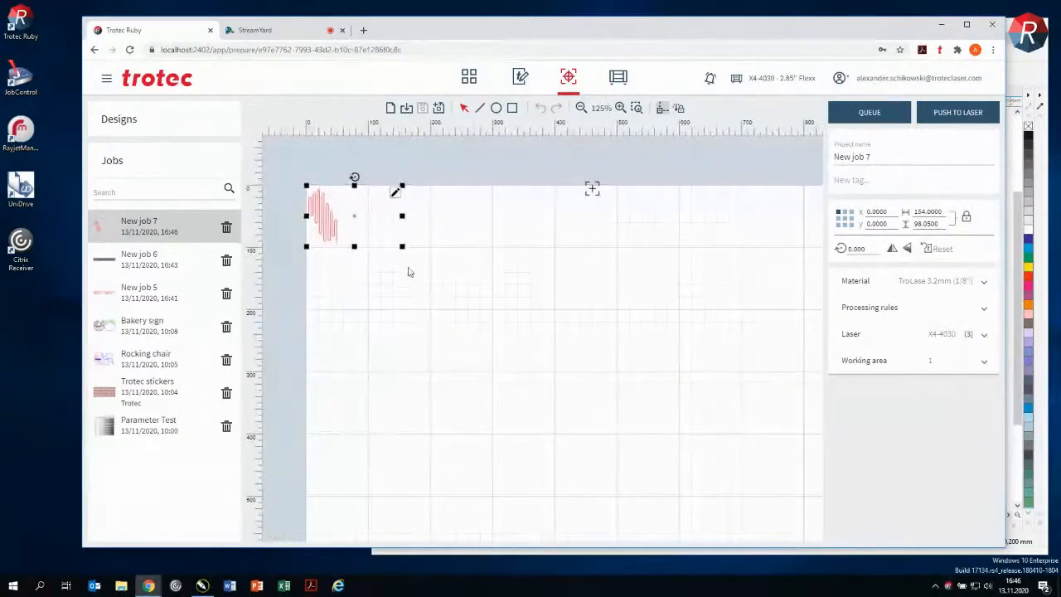
{"action": "left_click", "coordinate": [985, 281]}
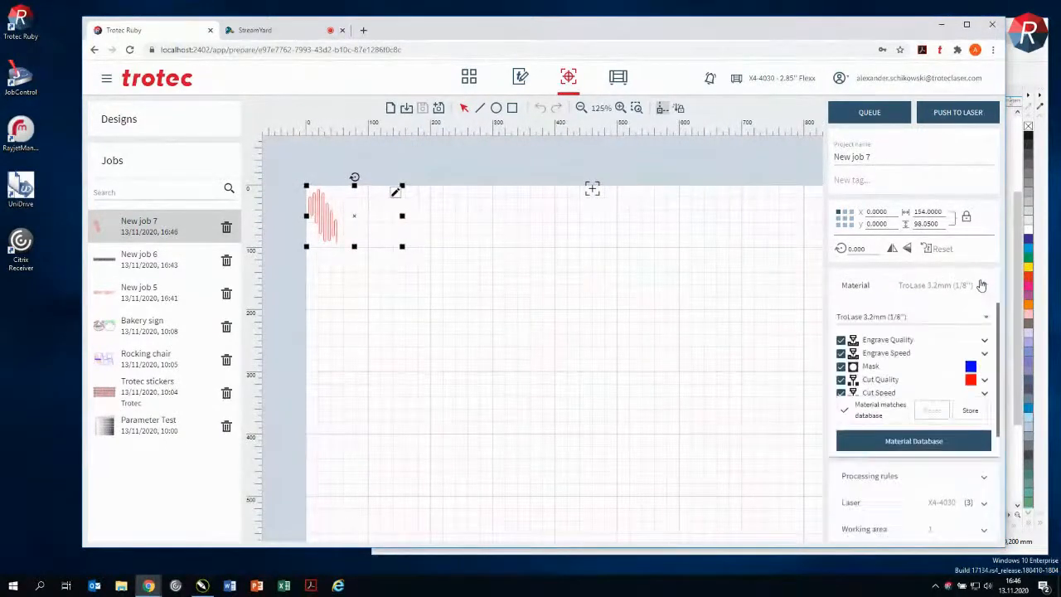
{"action": "left_click", "coordinate": [972, 367]}
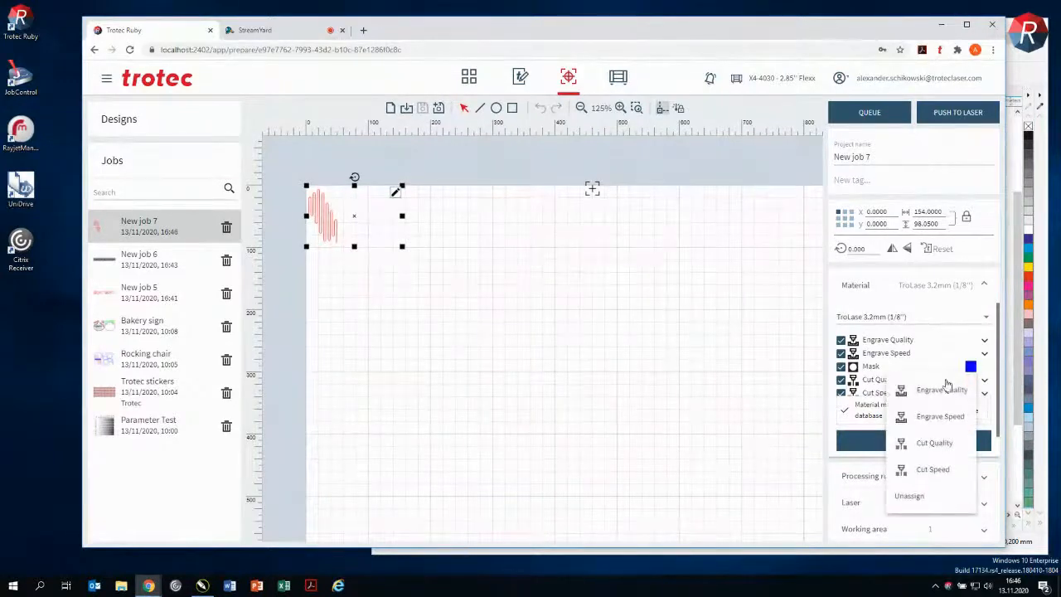
{"action": "left_click", "coordinate": [934, 442]}
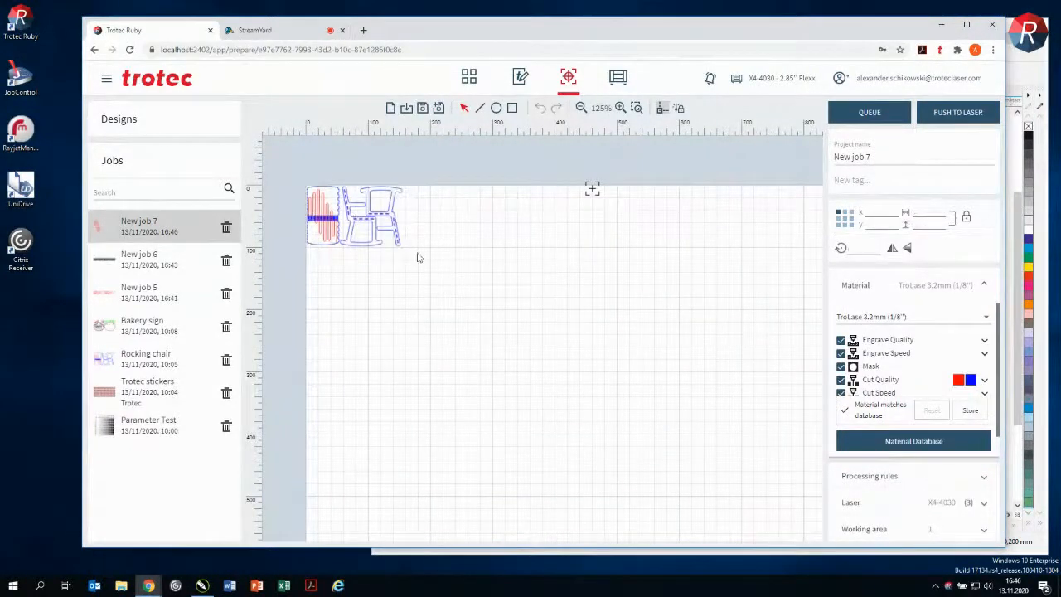
Step: Enlarge the rocking chair design to about 263 × 168 mm, then move it away from the origin and rotate it slightly clockwise
{"action": "scroll", "coordinate": [406, 251], "scroll_direction": "up", "scroll_amount": 2}
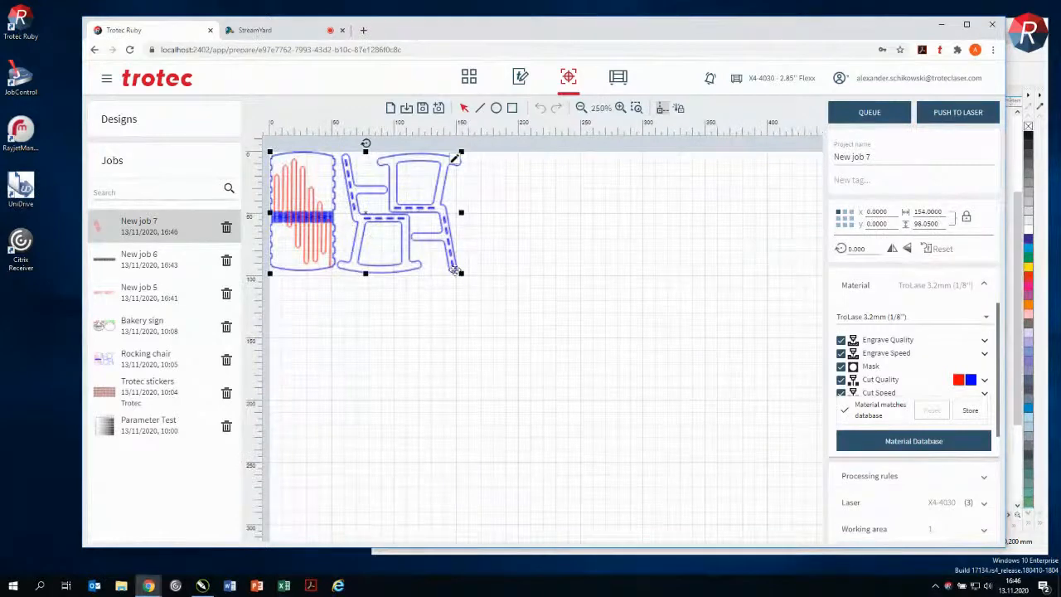
{"action": "left_click_drag", "start_coordinate": [461, 273], "coordinate": [597, 384]}
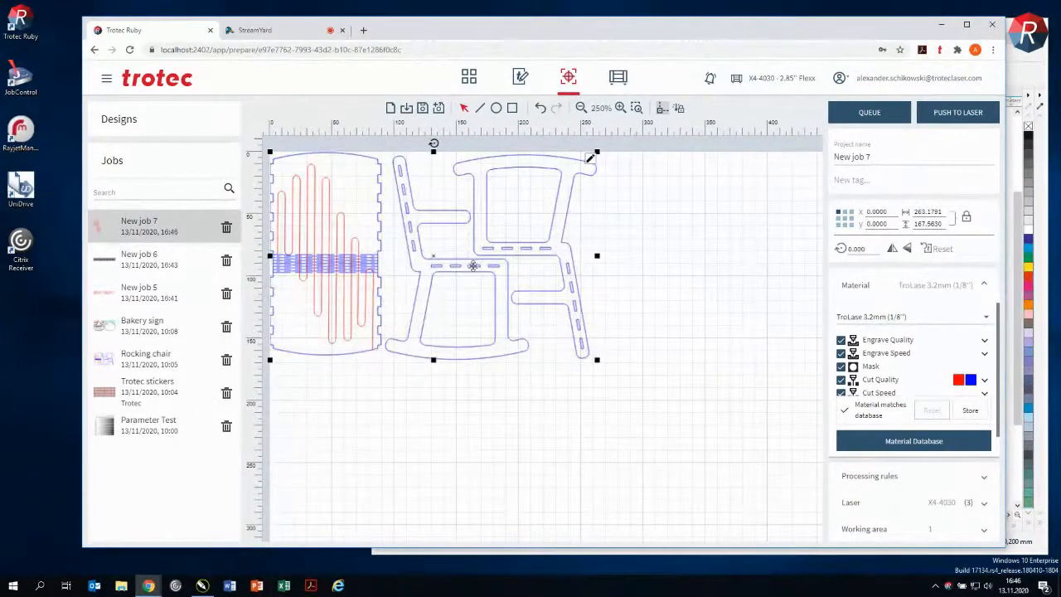
{"action": "left_click_drag", "start_coordinate": [472, 265], "coordinate": [525, 312]}
{"action": "left_click_drag", "start_coordinate": [486, 190], "coordinate": [518, 189]}
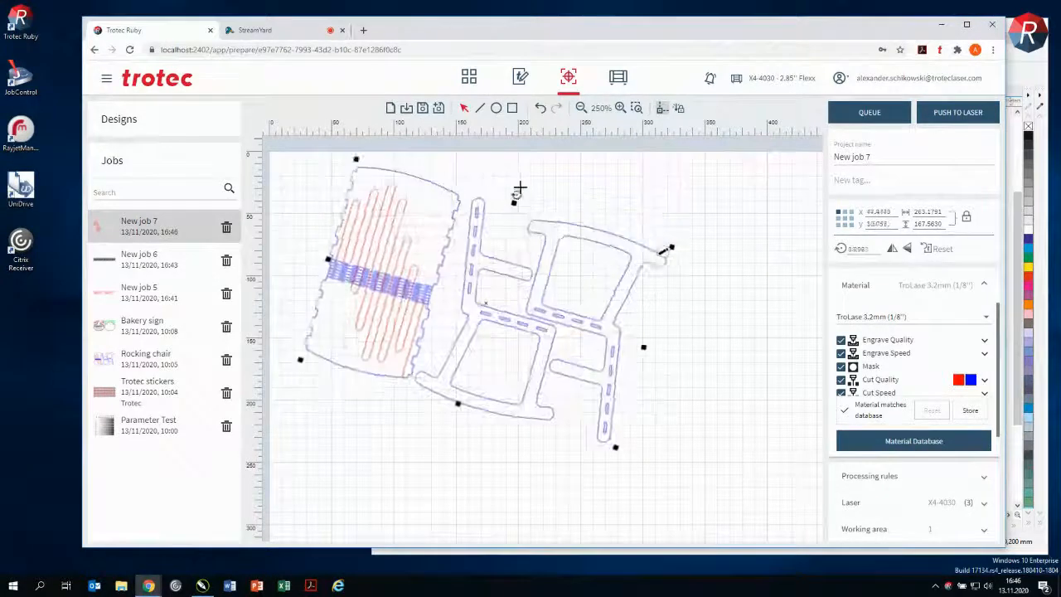
{"action": "left_click", "coordinate": [649, 172]}
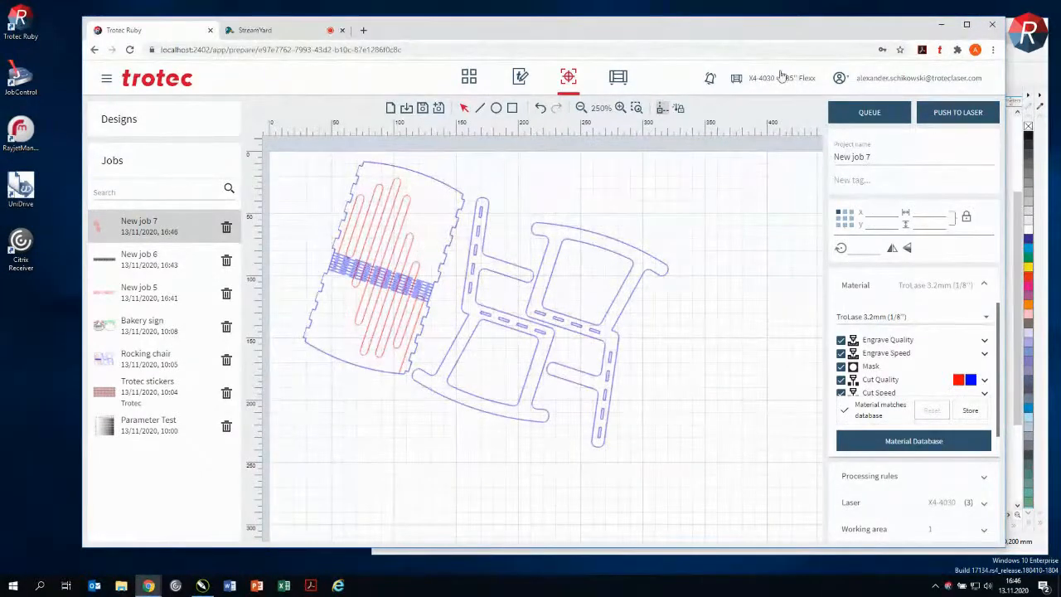
{"action": "scroll", "coordinate": [635, 225], "scroll_direction": "down", "scroll_amount": 4}
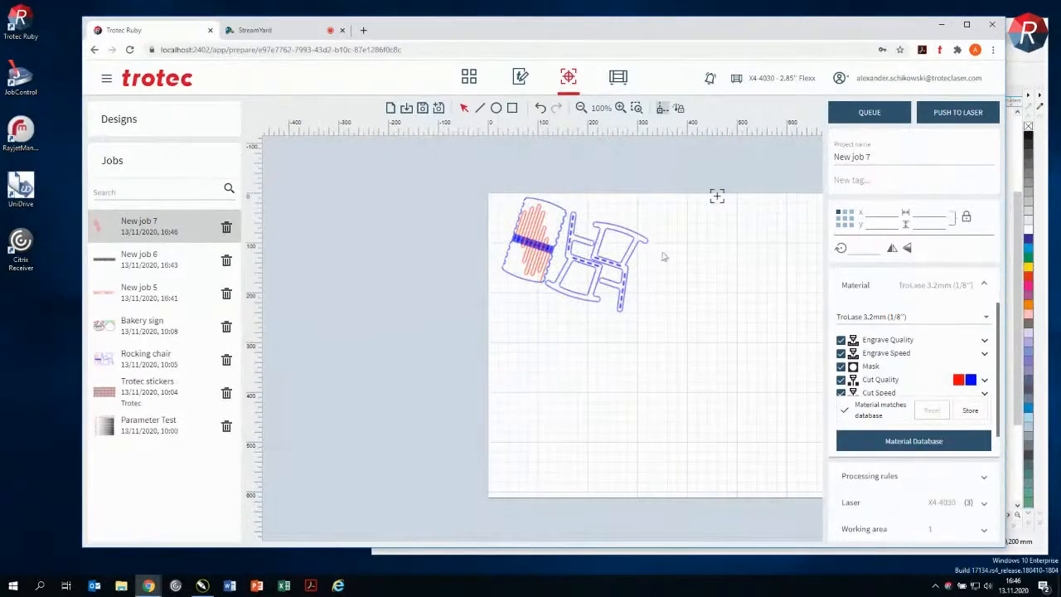
{"action": "left_click_drag", "start_coordinate": [668, 284], "coordinate": [576, 295]}
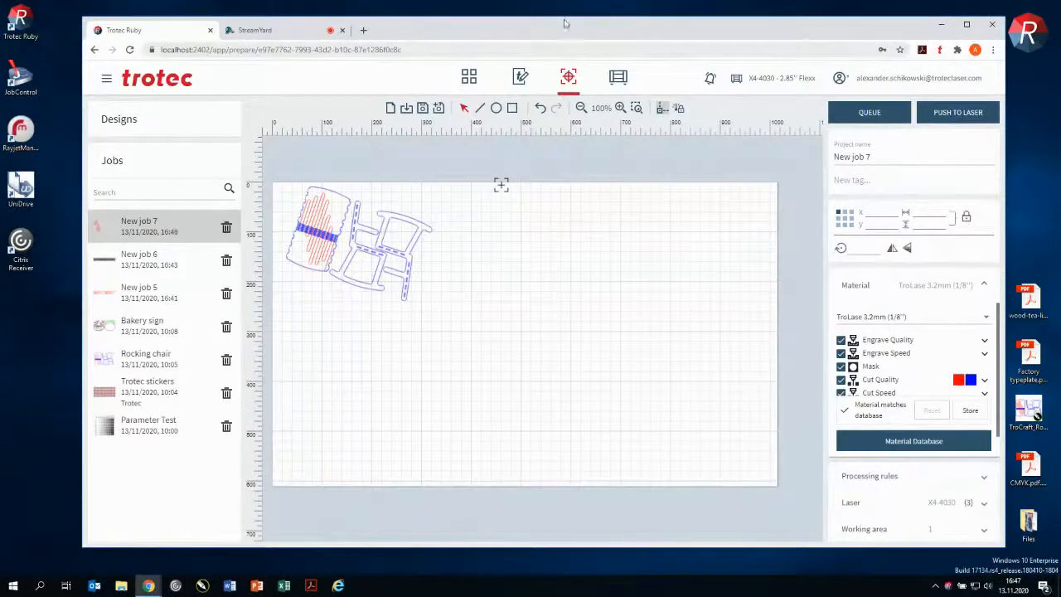
Step: Maximise the browser window and go to the overview of designs and lasers, discarding the job's unsaved changes
{"action": "double_click", "coordinate": [560, 38]}
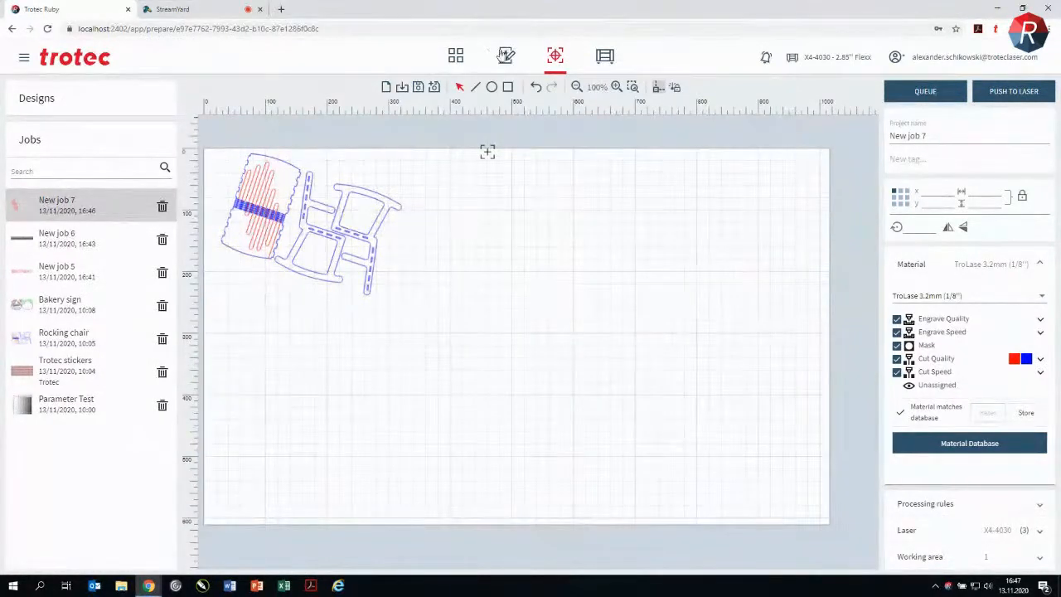
{"action": "left_click", "coordinate": [456, 57]}
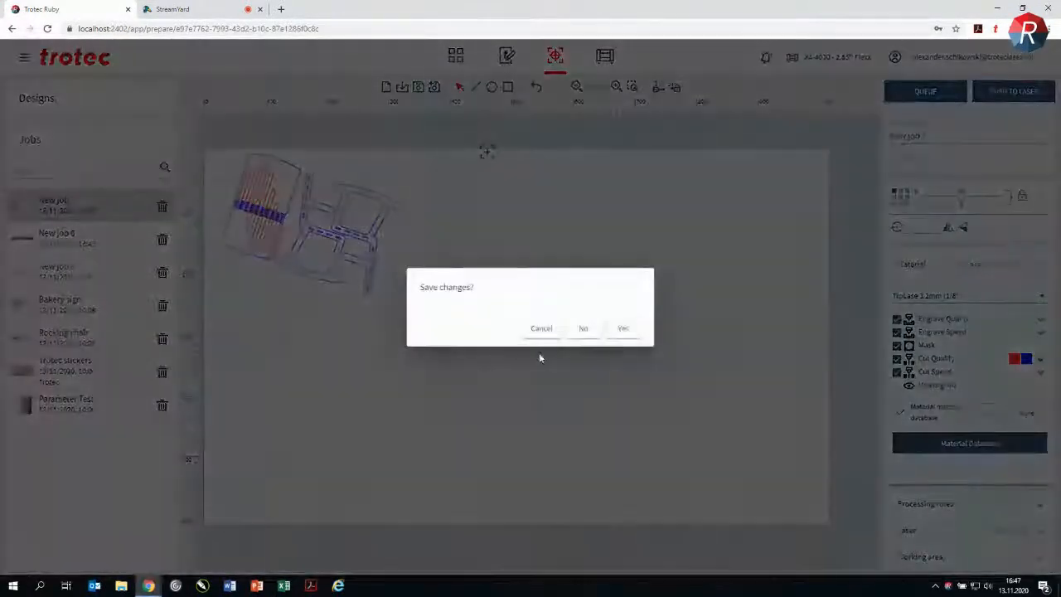
{"action": "left_click", "coordinate": [580, 328]}
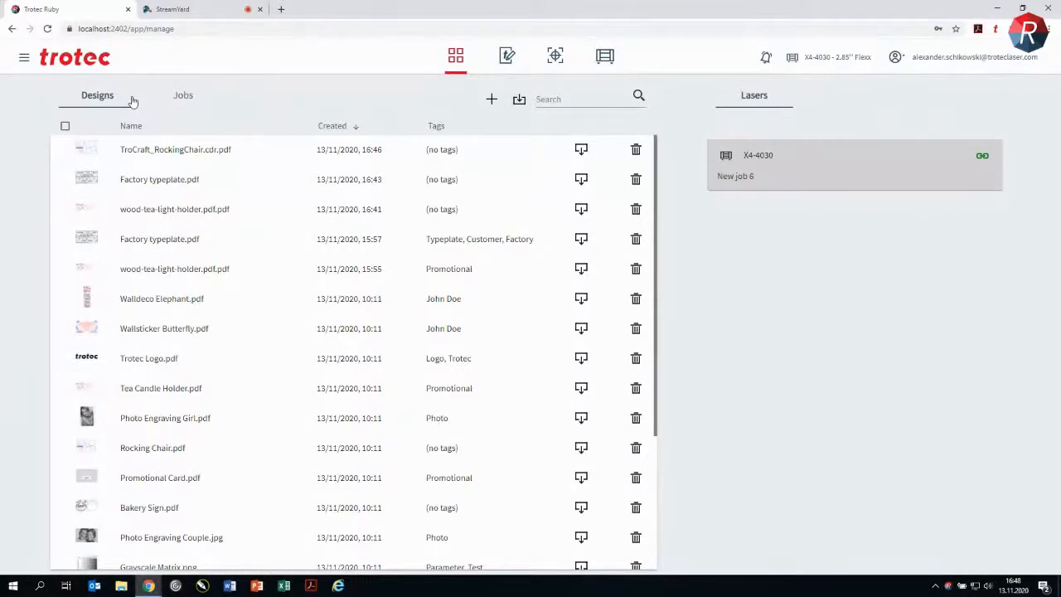
Step: Add the Parameter Test job to the X4-4030 laser's queue and select it there for production
{"action": "left_click", "coordinate": [182, 97]}
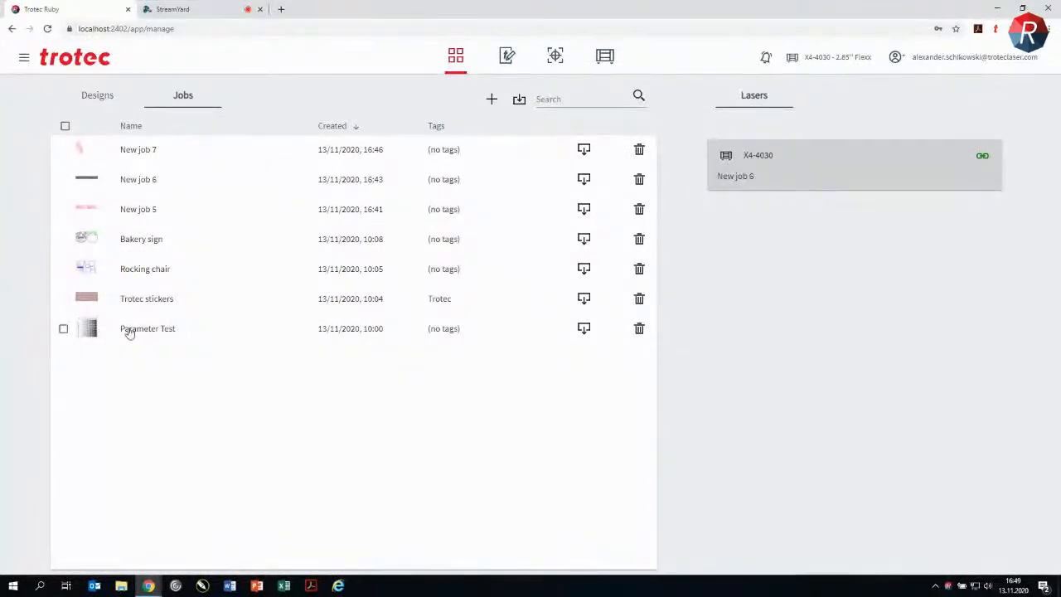
{"action": "mouse_move", "coordinate": [91, 328]}
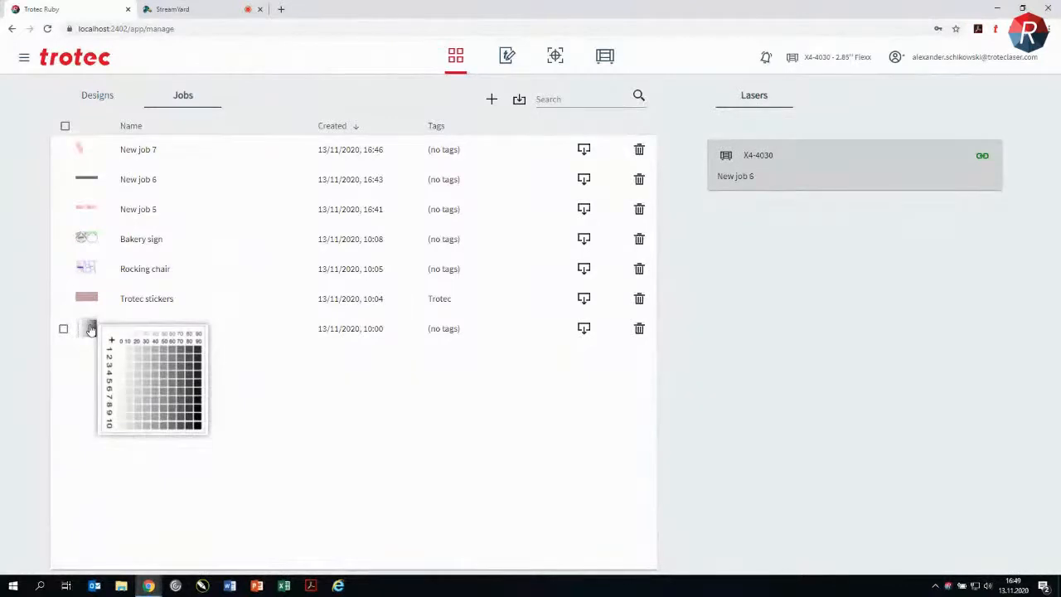
{"action": "left_click_drag", "start_coordinate": [90, 328], "coordinate": [757, 162]}
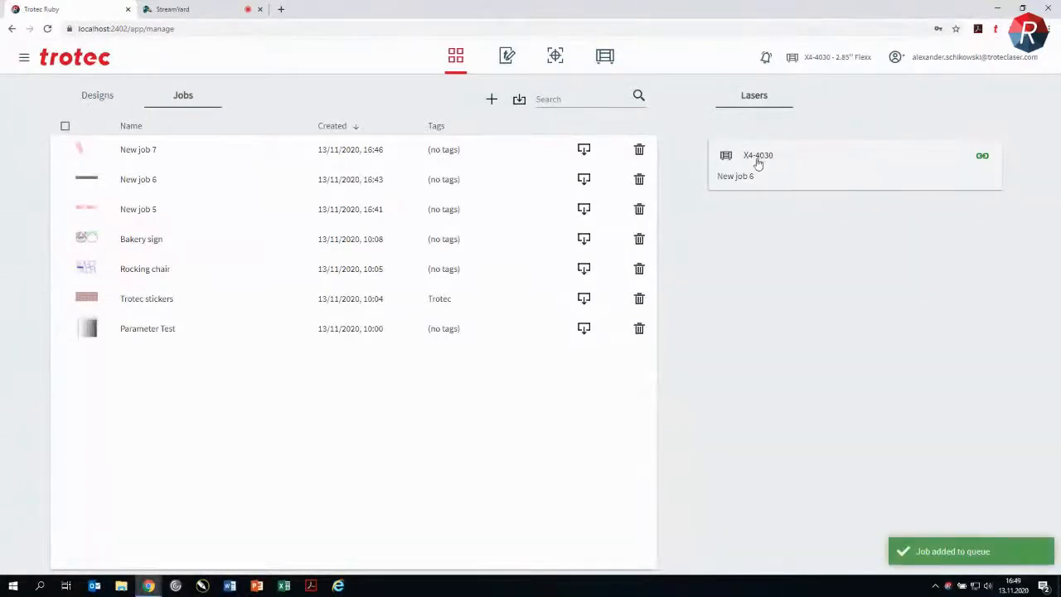
{"action": "left_click", "coordinate": [784, 174]}
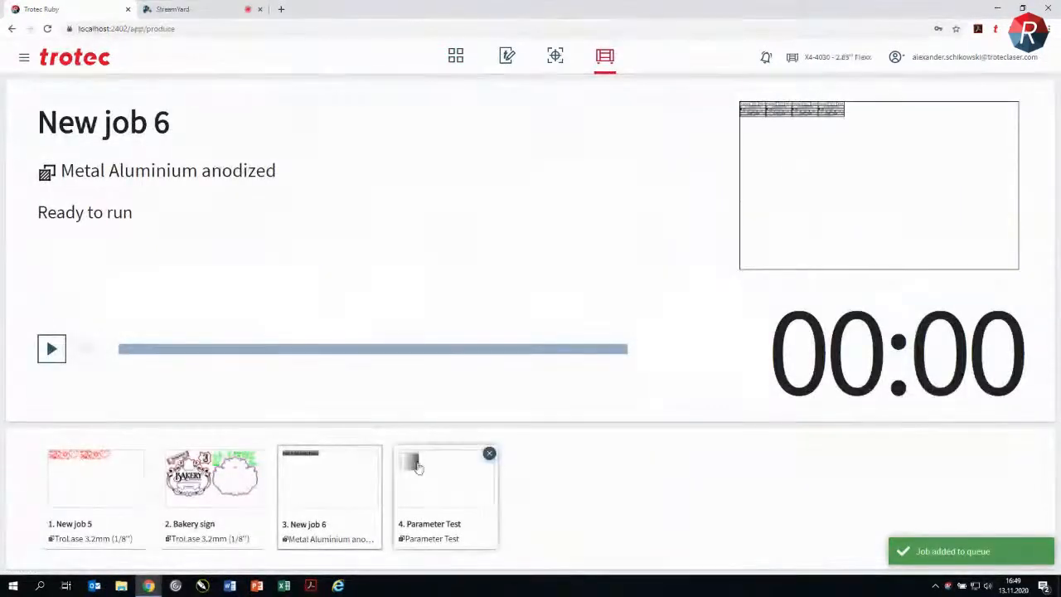
{"action": "left_click", "coordinate": [456, 492]}
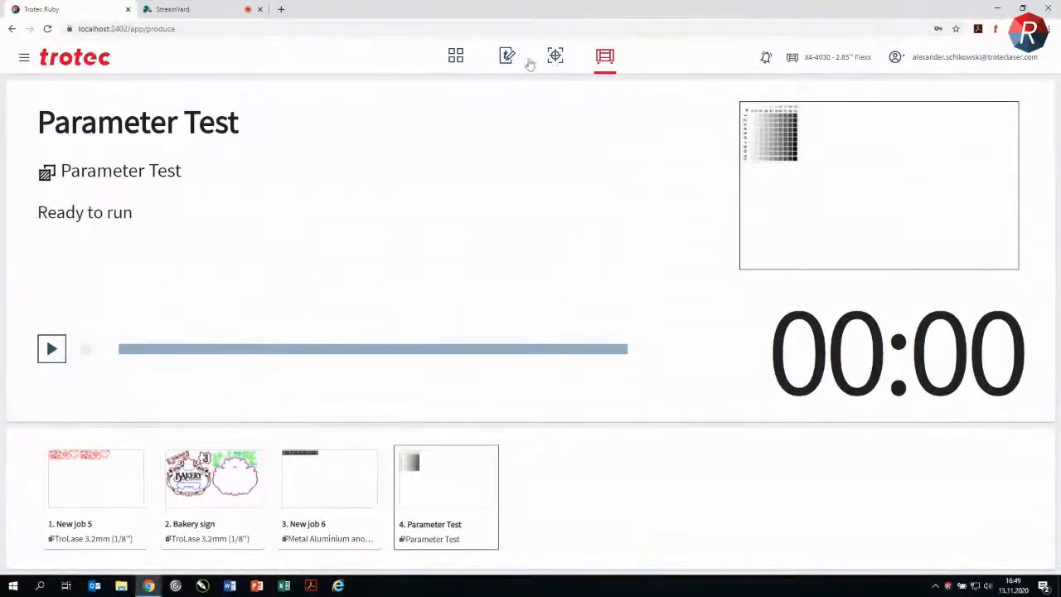
Step: Return to the jobs overview and view the file formats accepted for import, without importing anything
{"action": "left_click", "coordinate": [455, 56]}
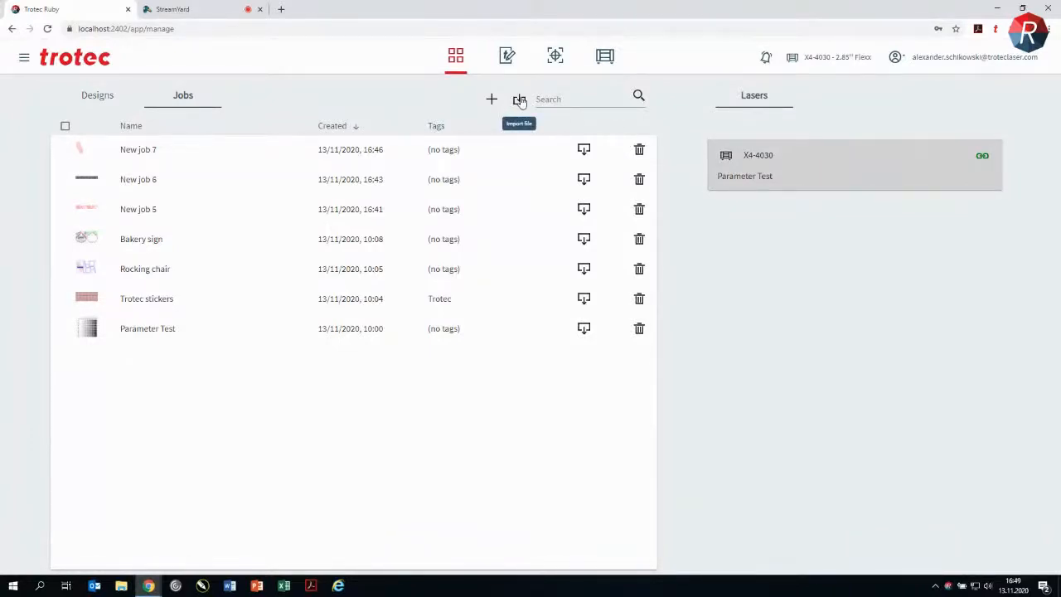
{"action": "left_click", "coordinate": [520, 100]}
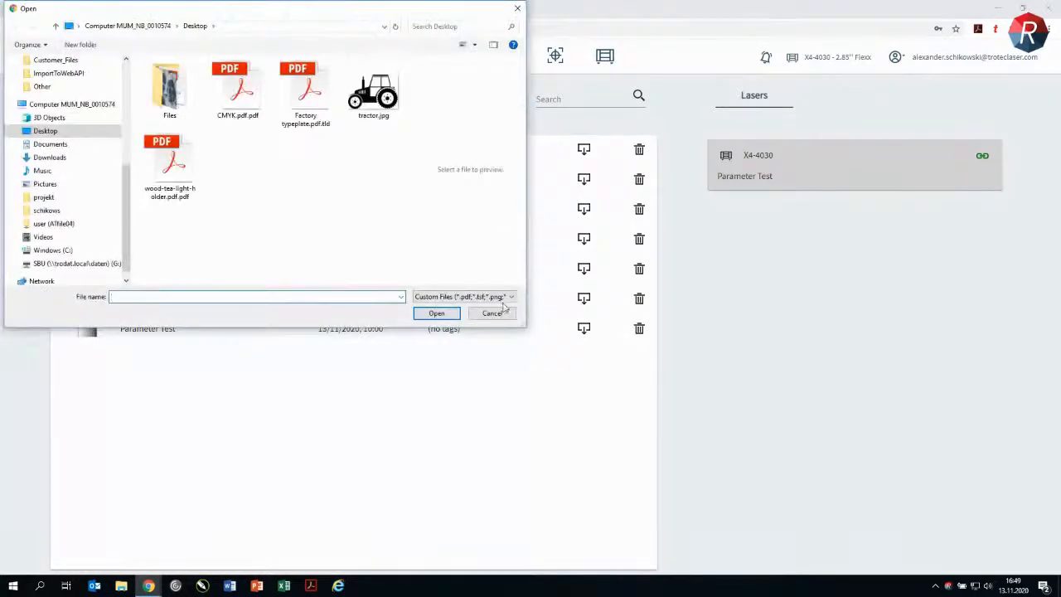
{"action": "left_click", "coordinate": [505, 297]}
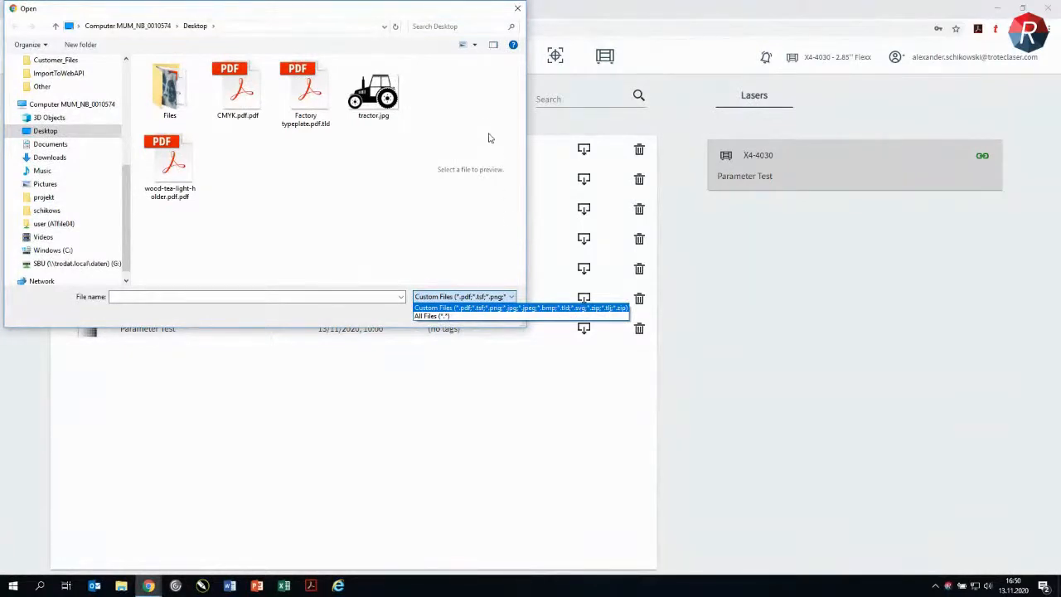
{"action": "left_click", "coordinate": [519, 12]}
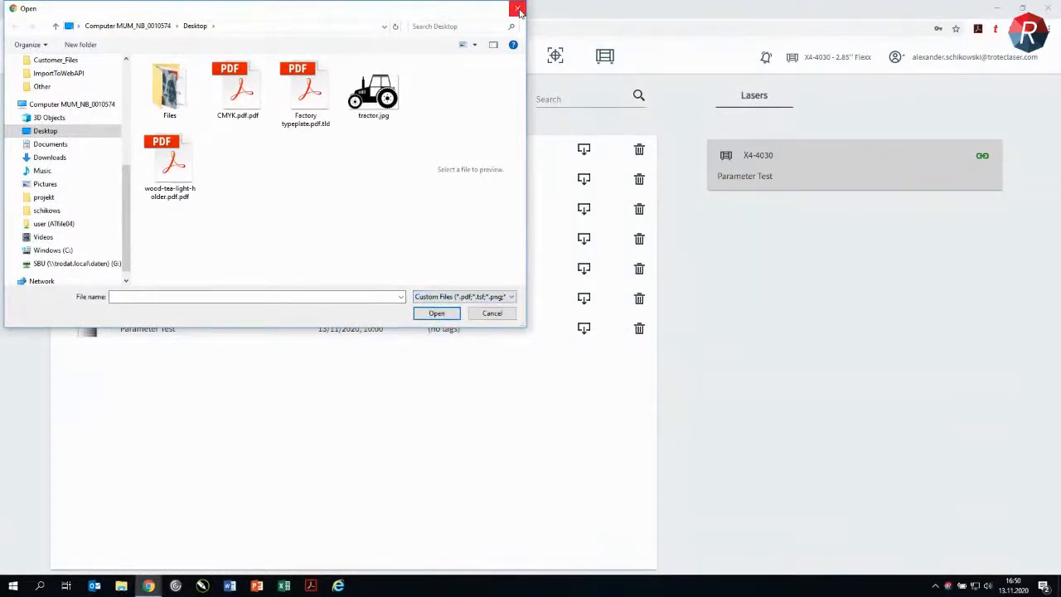
{"action": "left_click", "coordinate": [518, 10]}
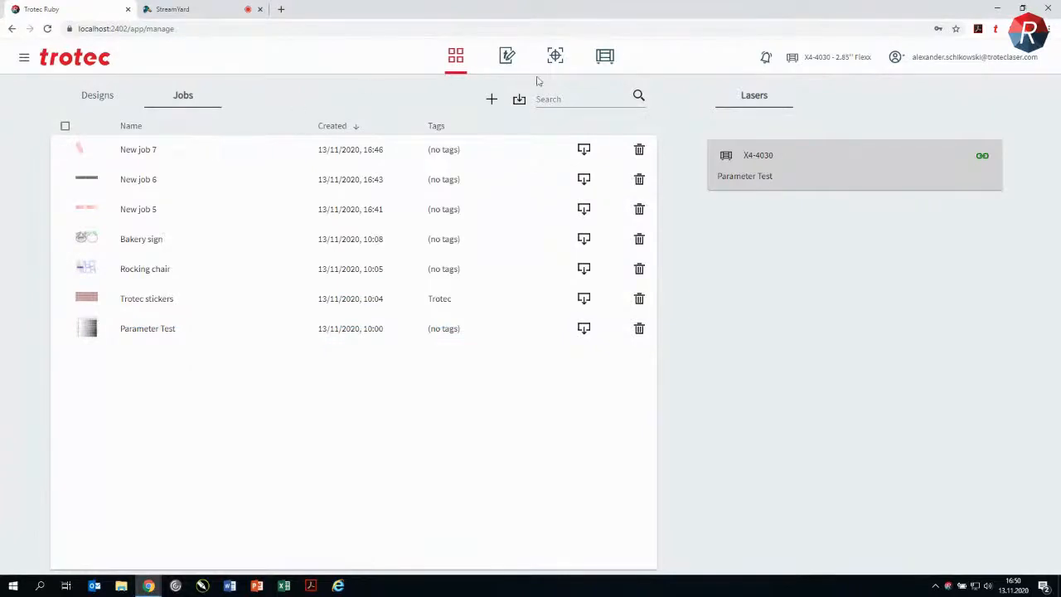
Step: Search the designs for "pro", then clear the search
{"action": "left_click", "coordinate": [566, 97]}
{"action": "left_click", "coordinate": [89, 95]}
{"action": "left_click", "coordinate": [560, 99]}
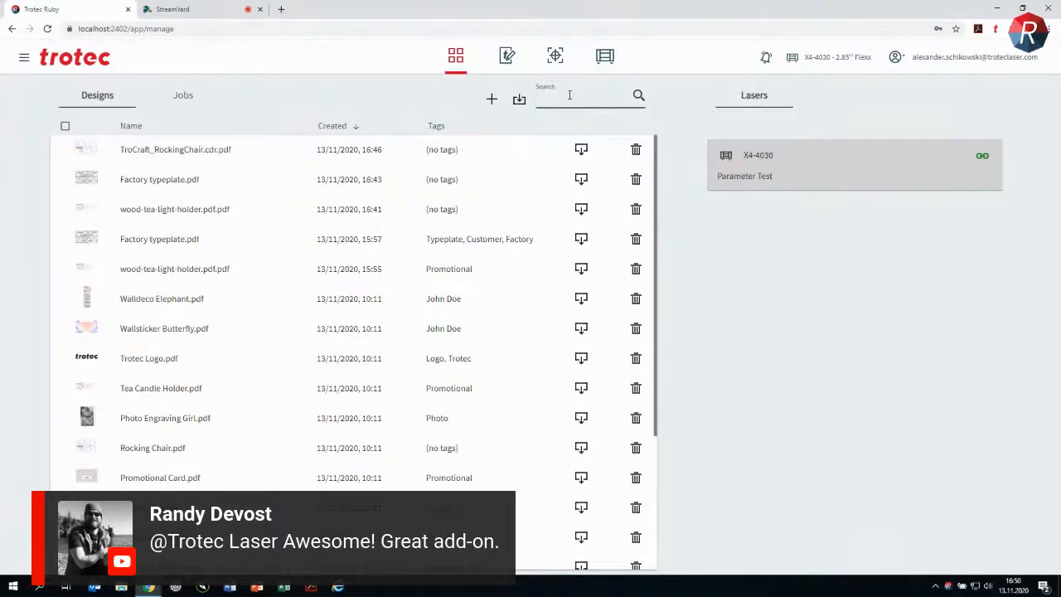
{"action": "type", "text": "pro"}
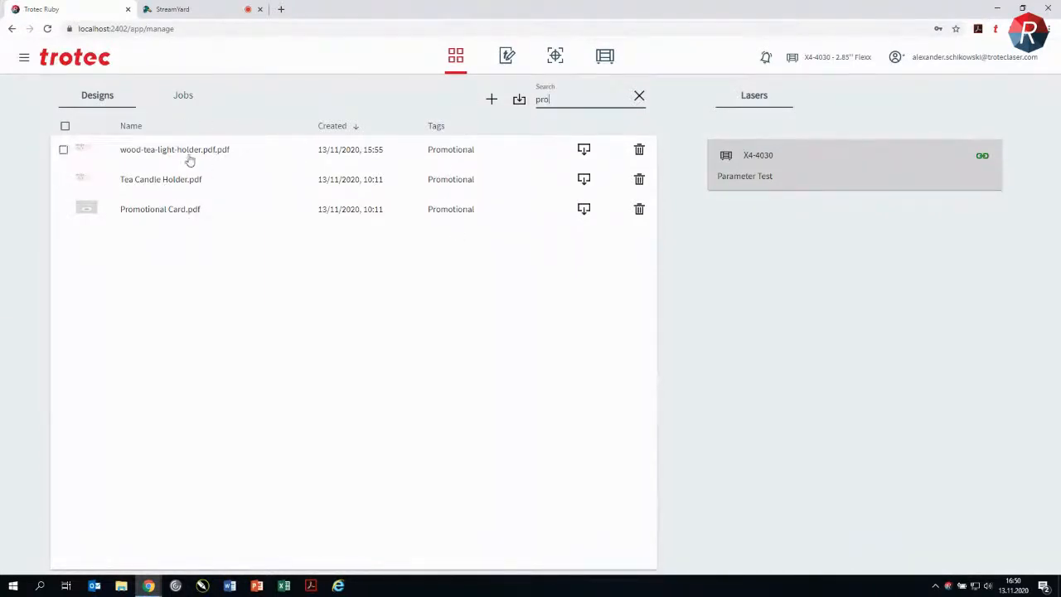
{"action": "left_click", "coordinate": [639, 97]}
Step: Sort the designs by name in ascending and descending order, then by creation date with the newest first
{"action": "double_click", "coordinate": [357, 127]}
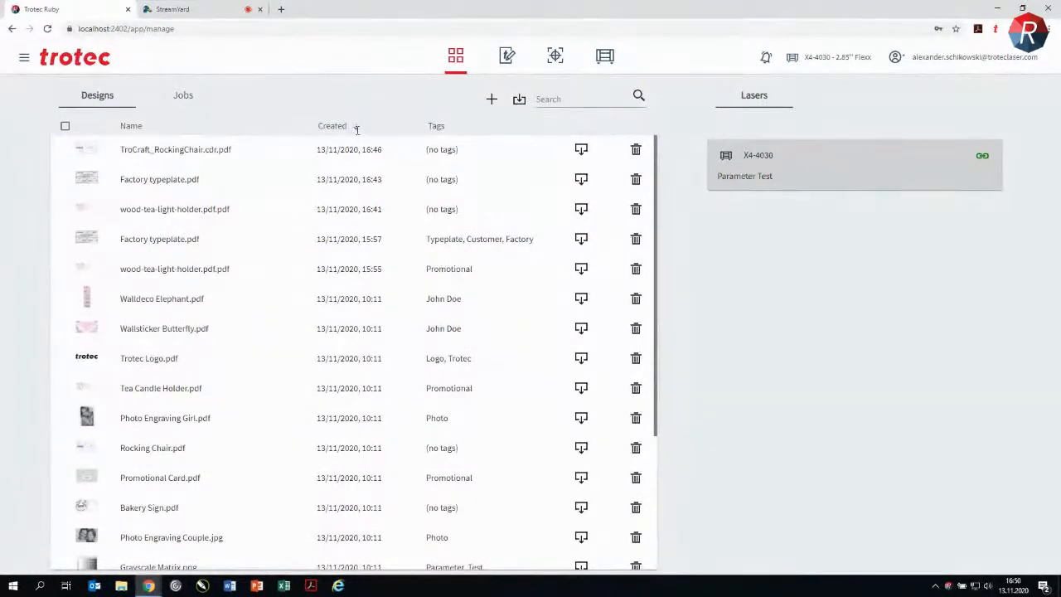
{"action": "left_click", "coordinate": [132, 126]}
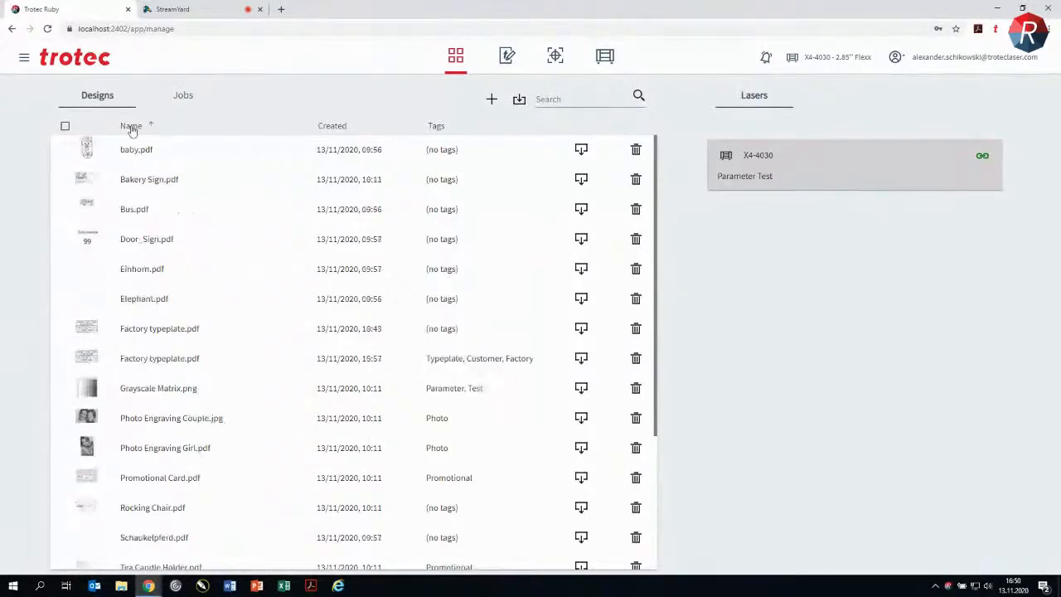
{"action": "left_click", "coordinate": [132, 127]}
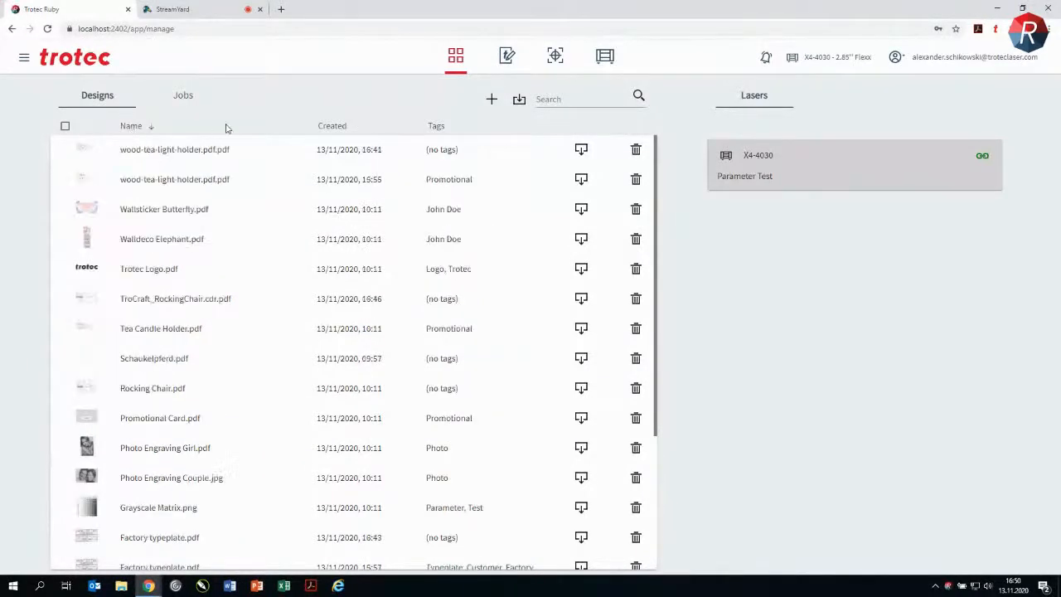
{"action": "left_click", "coordinate": [335, 129]}
{"action": "left_click", "coordinate": [336, 129]}
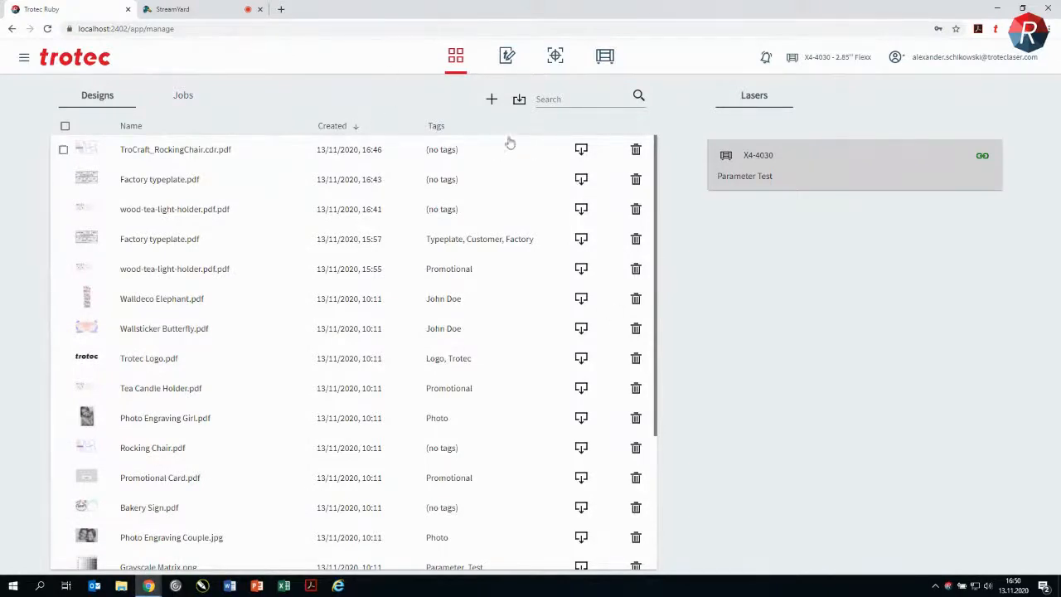
Step: Create a new blank design and draw a rectangle about 94 × 50 mm in the upper part of the page
{"action": "left_click", "coordinate": [508, 56]}
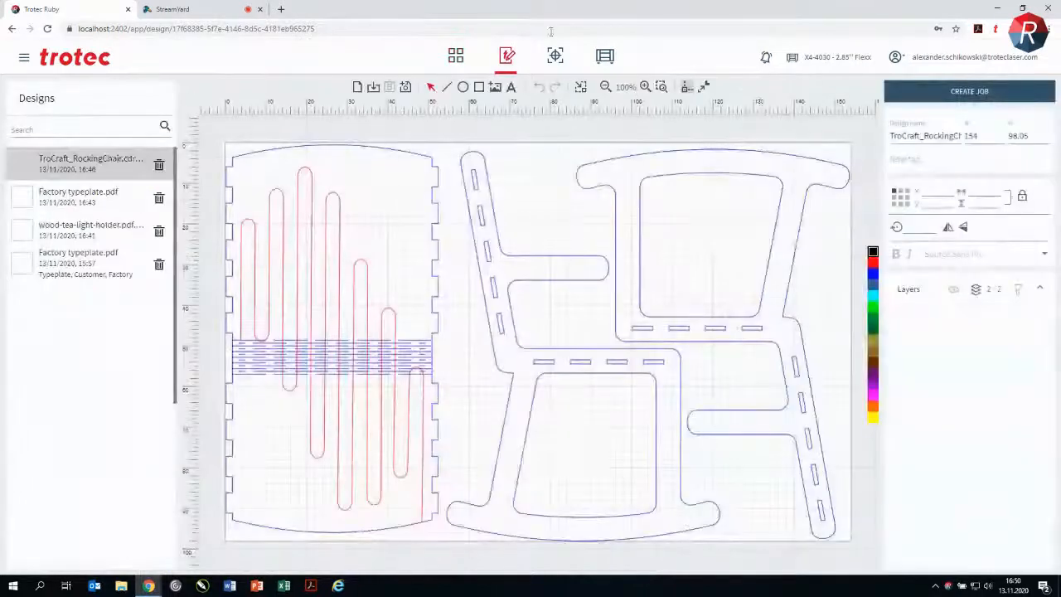
{"action": "scroll", "coordinate": [438, 138], "scroll_direction": "down", "scroll_amount": 1}
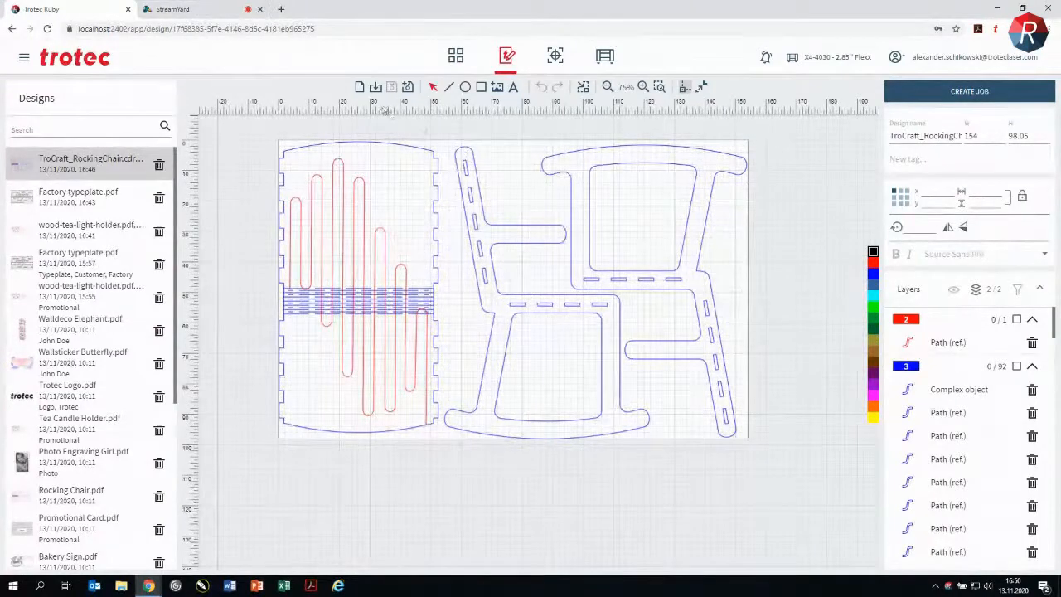
{"action": "left_click", "coordinate": [361, 89]}
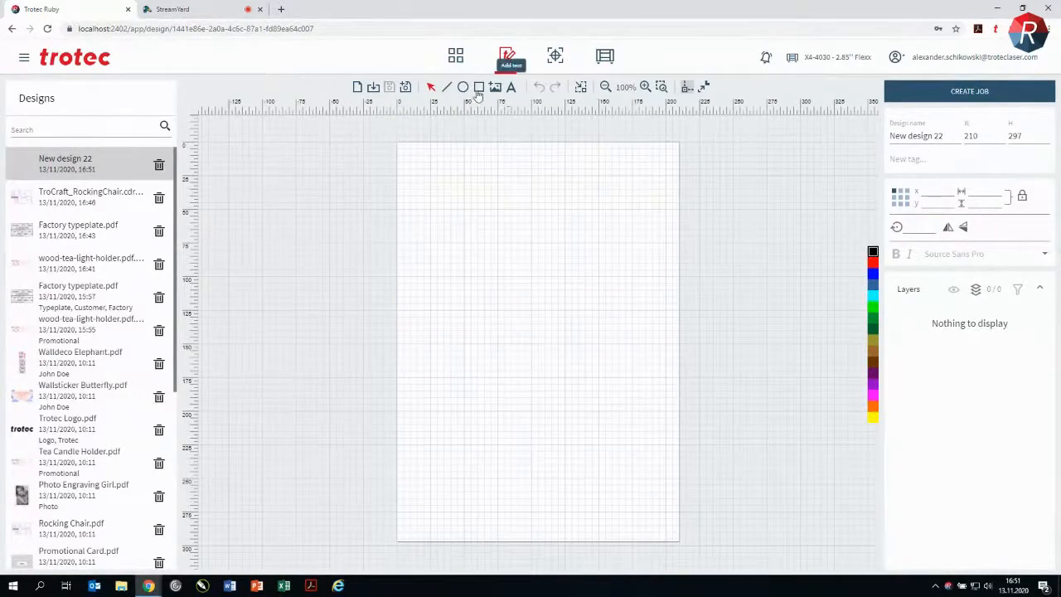
{"action": "left_click", "coordinate": [478, 88]}
{"action": "left_click_drag", "start_coordinate": [426, 186], "coordinate": [553, 255]}
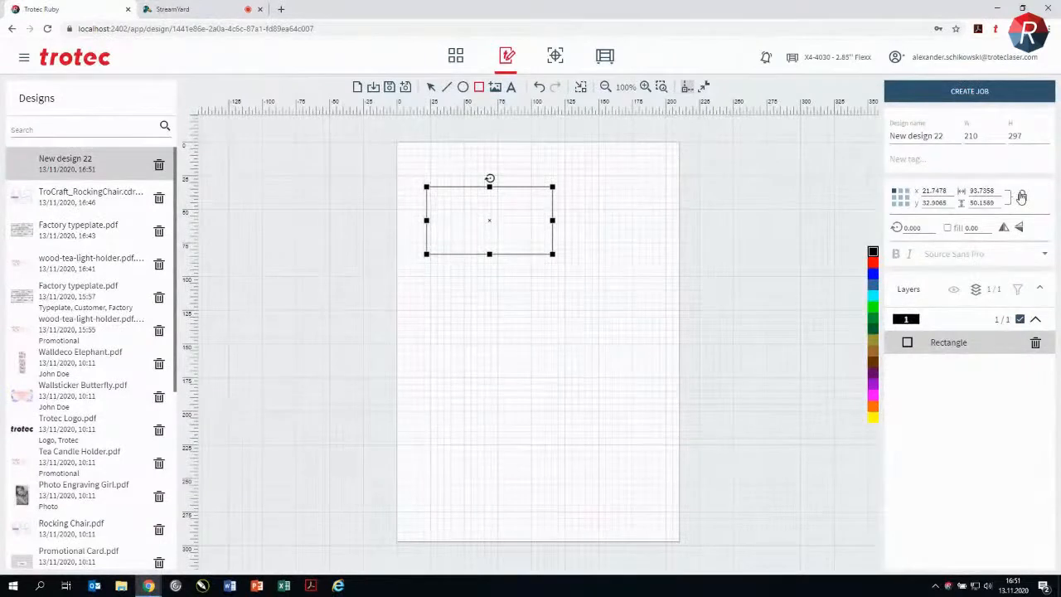
Step: Set the rectangle to 100 mm wide and 60 mm high, then fit the design area to it
{"action": "double_click", "coordinate": [986, 189]}
{"action": "type", "text": "100"}
{"action": "key", "text": "Return"}
{"action": "double_click", "coordinate": [982, 203]}
{"action": "type", "text": "8"}
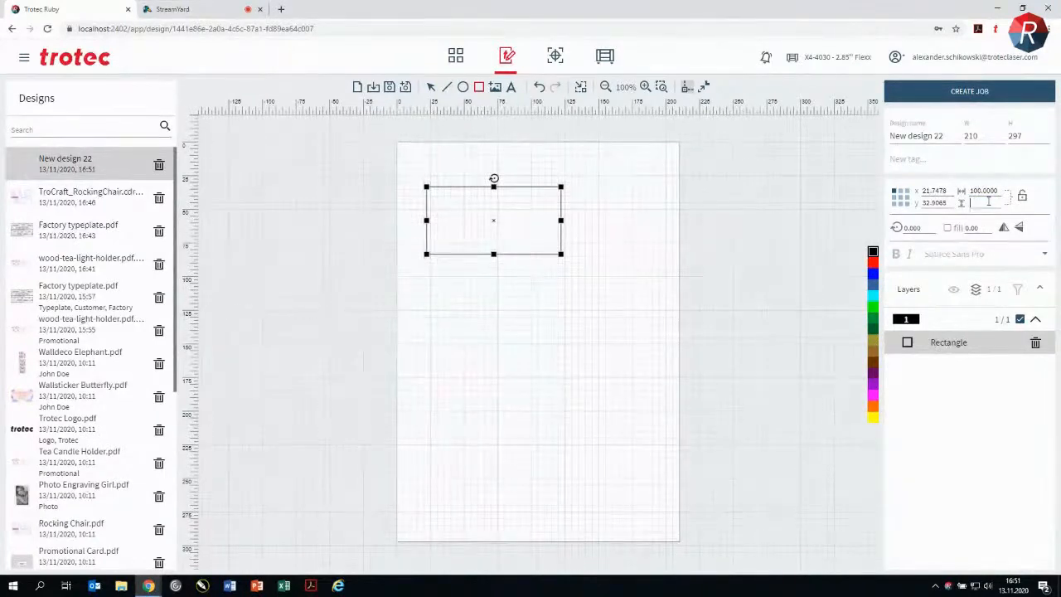
{"action": "key", "text": "Return"}
{"action": "double_click", "coordinate": [979, 202]}
{"action": "type", "text": "60"}
{"action": "key", "text": "Return"}
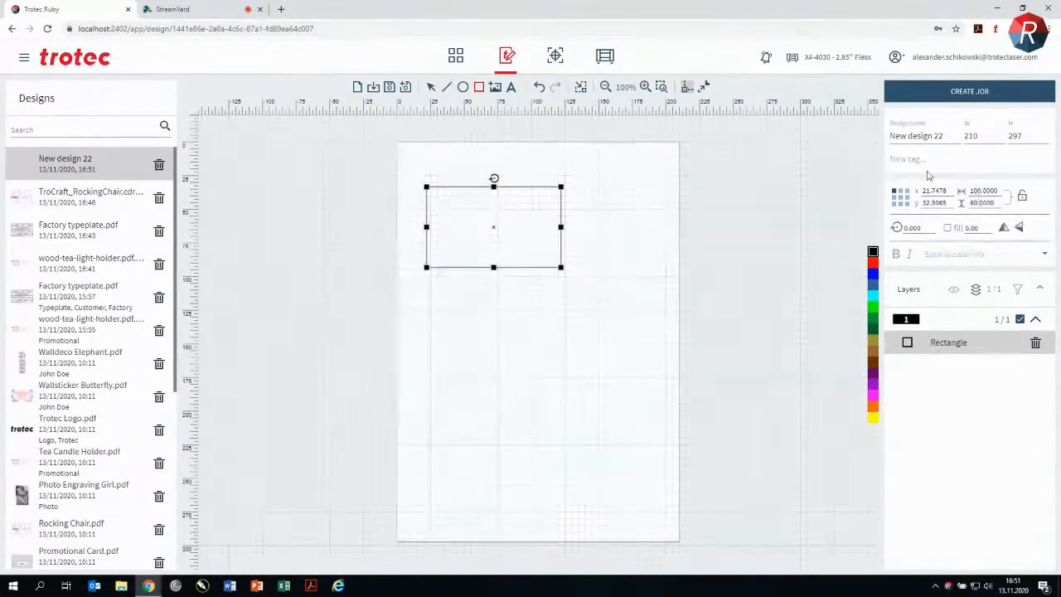
{"action": "left_click", "coordinate": [751, 242]}
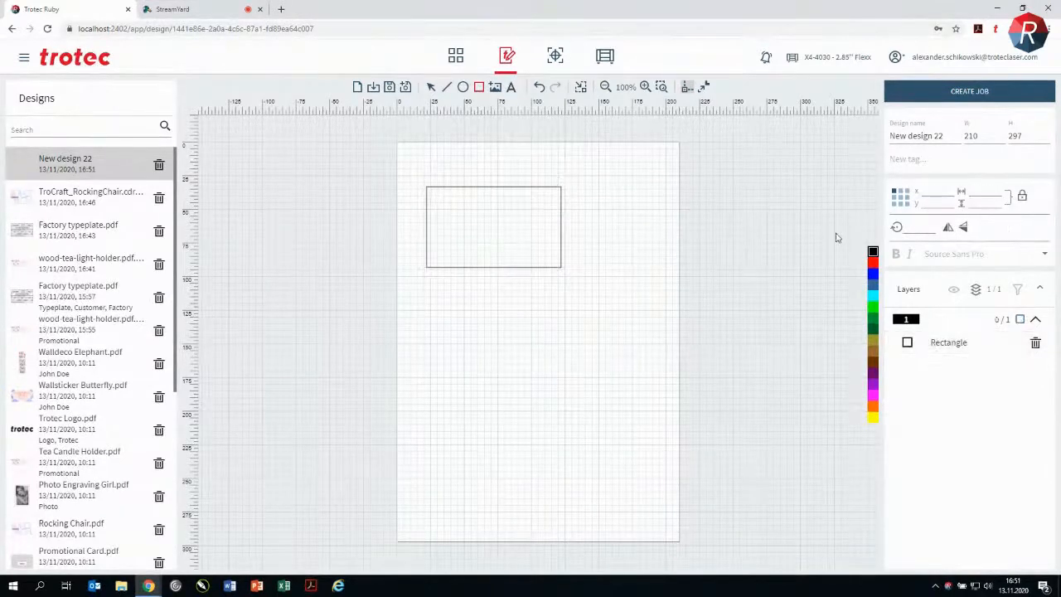
{"action": "left_click", "coordinate": [581, 87]}
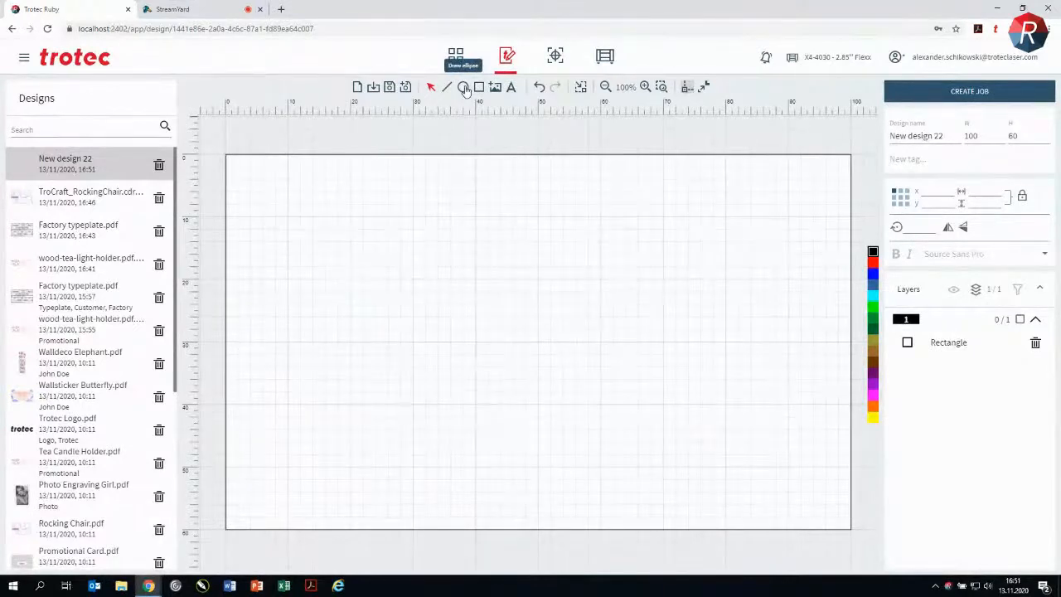
Step: Add a first name as a text object about 47 × 15 mm inside the rectangle
{"action": "left_click", "coordinate": [513, 91]}
{"action": "left_click_drag", "start_coordinate": [264, 303], "coordinate": [665, 431]}
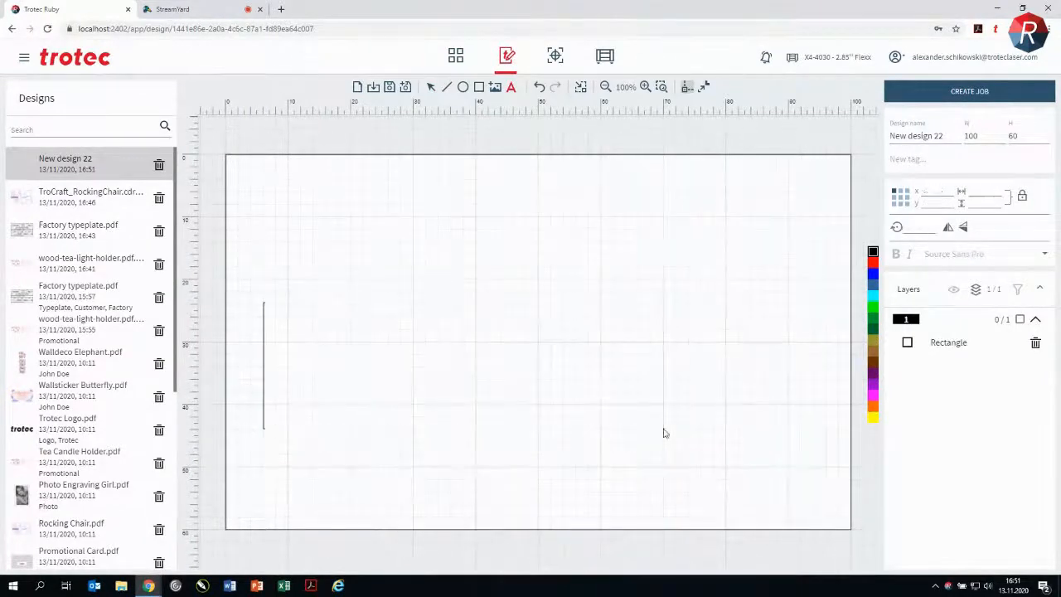
{"action": "type", "text": "Lukas"}
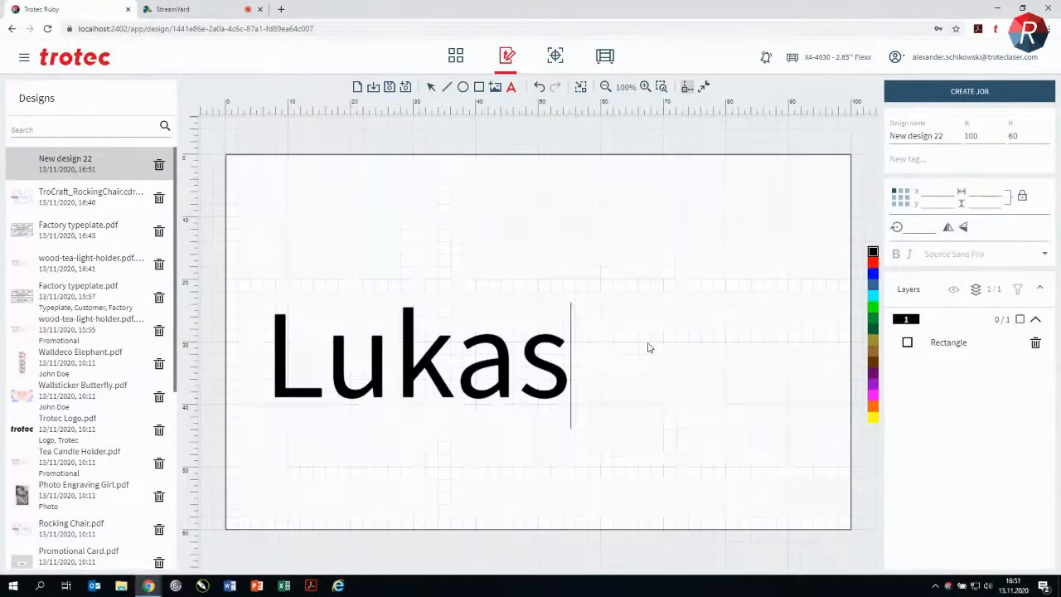
{"action": "left_click", "coordinate": [672, 412]}
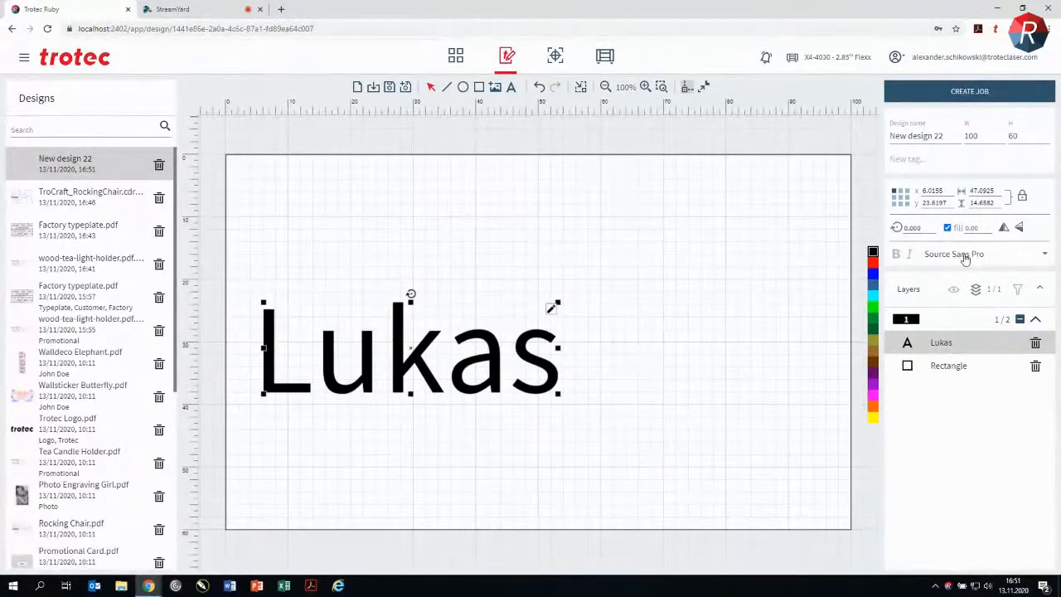
Step: Change the name text's font to Segoe Script, make it bold, and clear the selection
{"action": "left_click", "coordinate": [979, 255]}
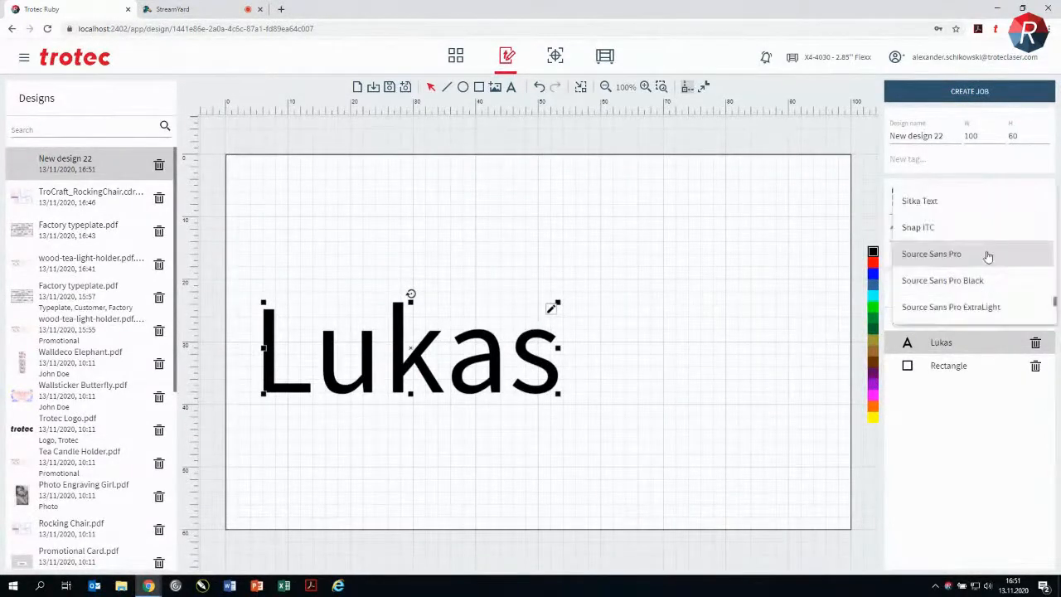
{"action": "scroll", "coordinate": [987, 257], "scroll_direction": "down", "scroll_amount": 1}
{"action": "scroll", "coordinate": [988, 257], "scroll_direction": "up", "scroll_amount": 3}
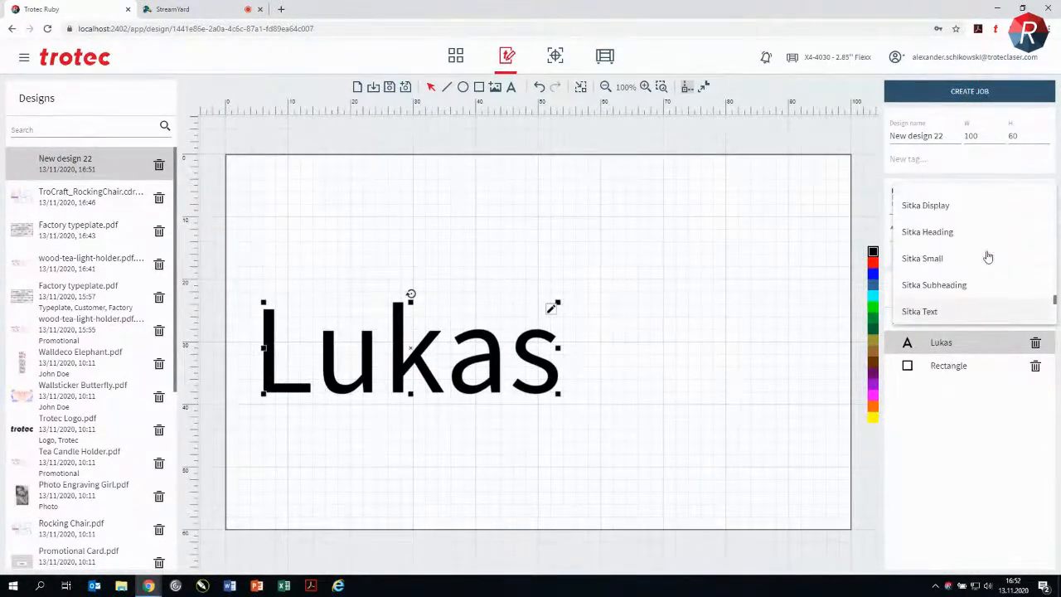
{"action": "scroll", "coordinate": [987, 257], "scroll_direction": "up", "scroll_amount": 3}
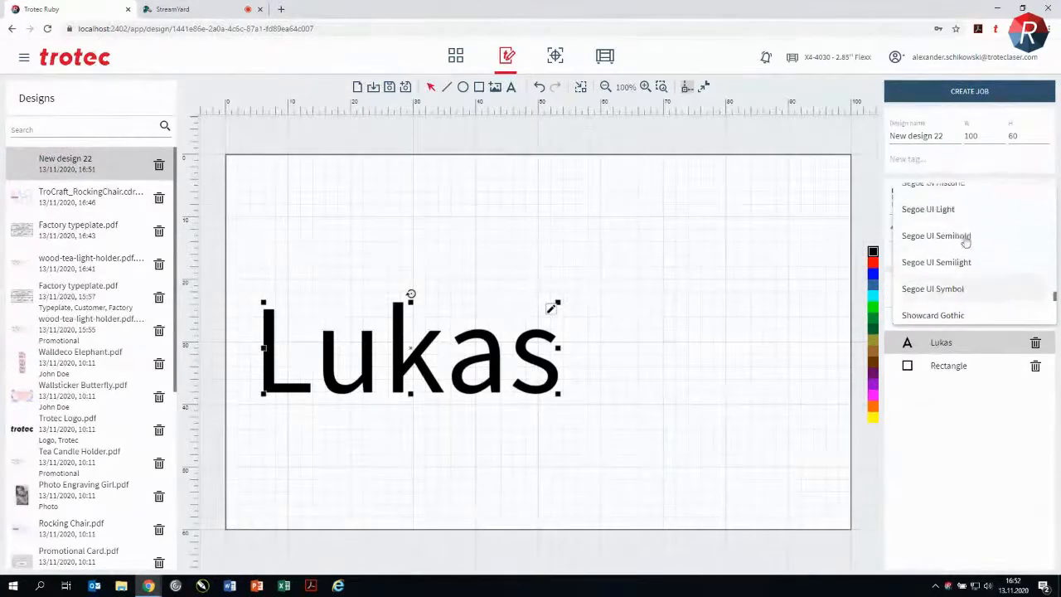
{"action": "scroll", "coordinate": [962, 224], "scroll_direction": "up", "scroll_amount": 2}
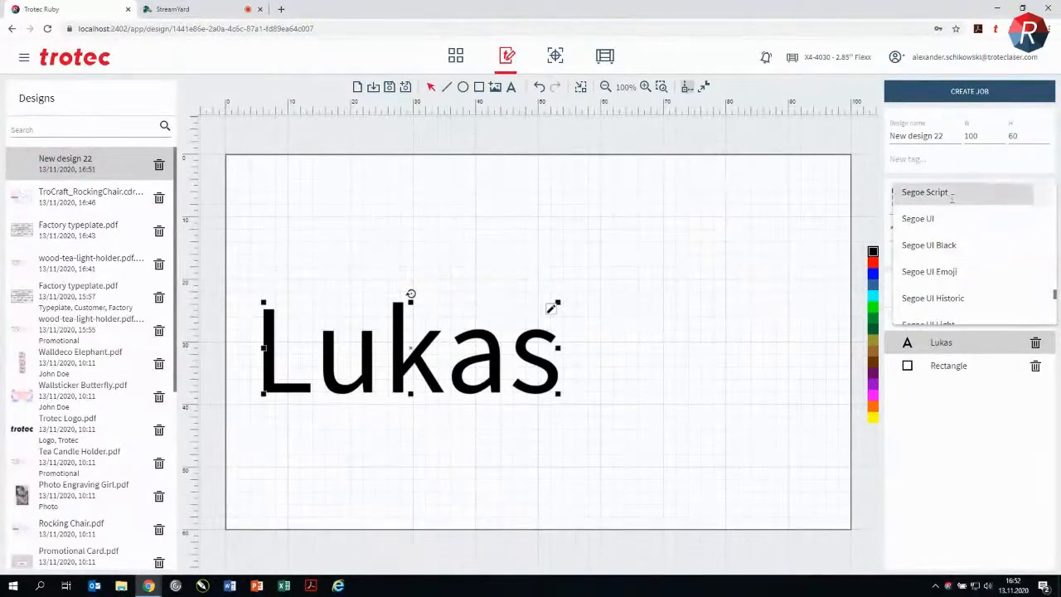
{"action": "left_click", "coordinate": [959, 190]}
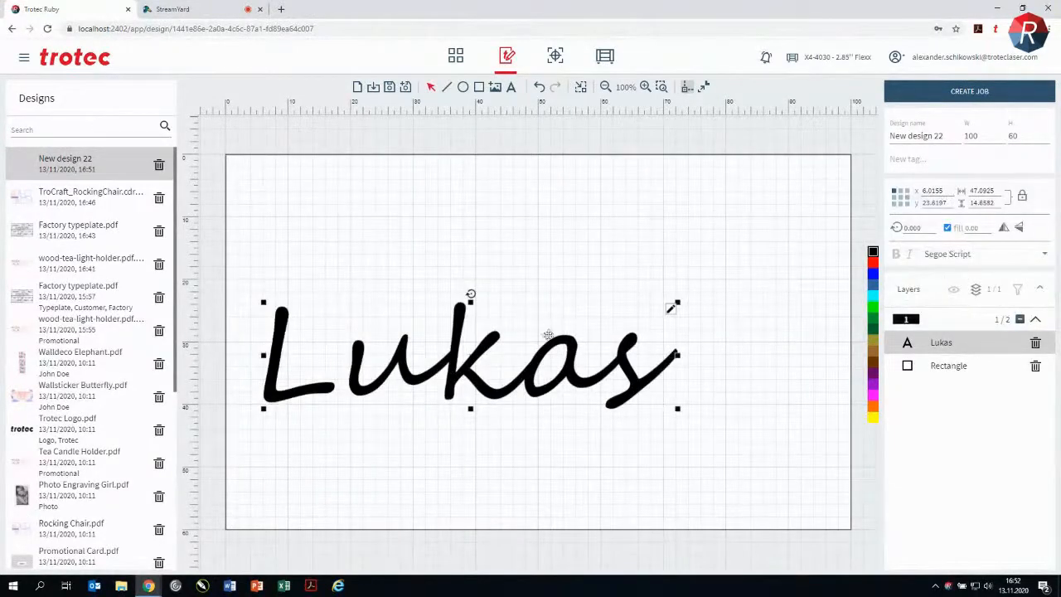
{"action": "left_click", "coordinate": [896, 256]}
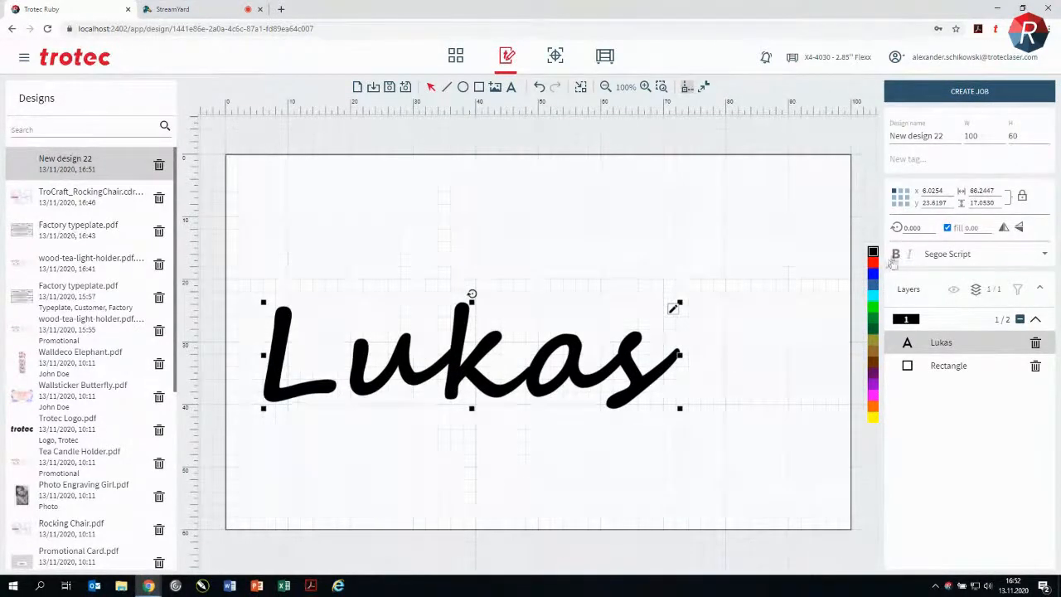
{"action": "left_click", "coordinate": [766, 225]}
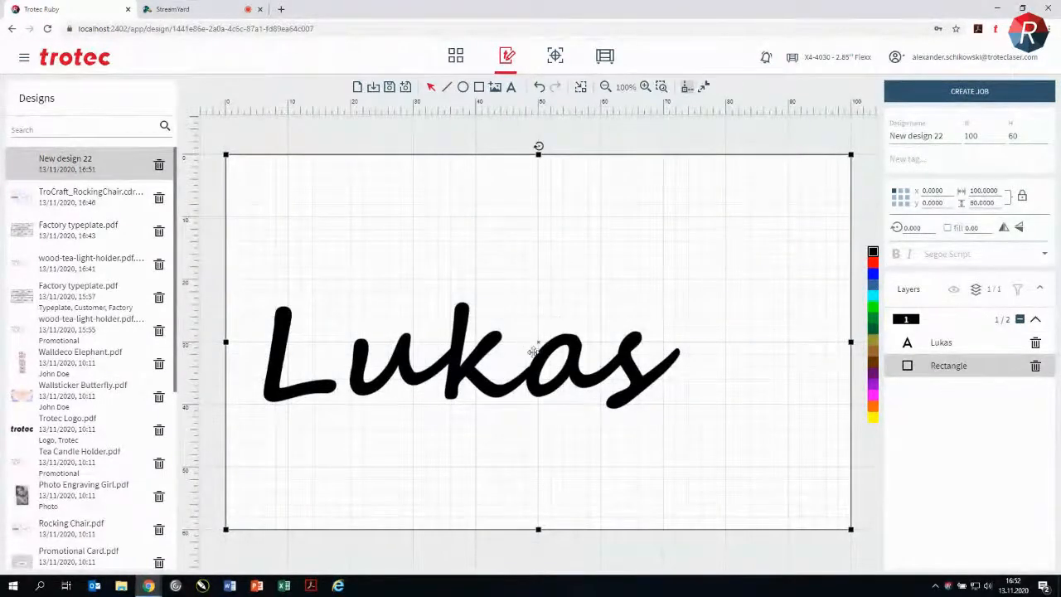
{"action": "left_click", "coordinate": [680, 131]}
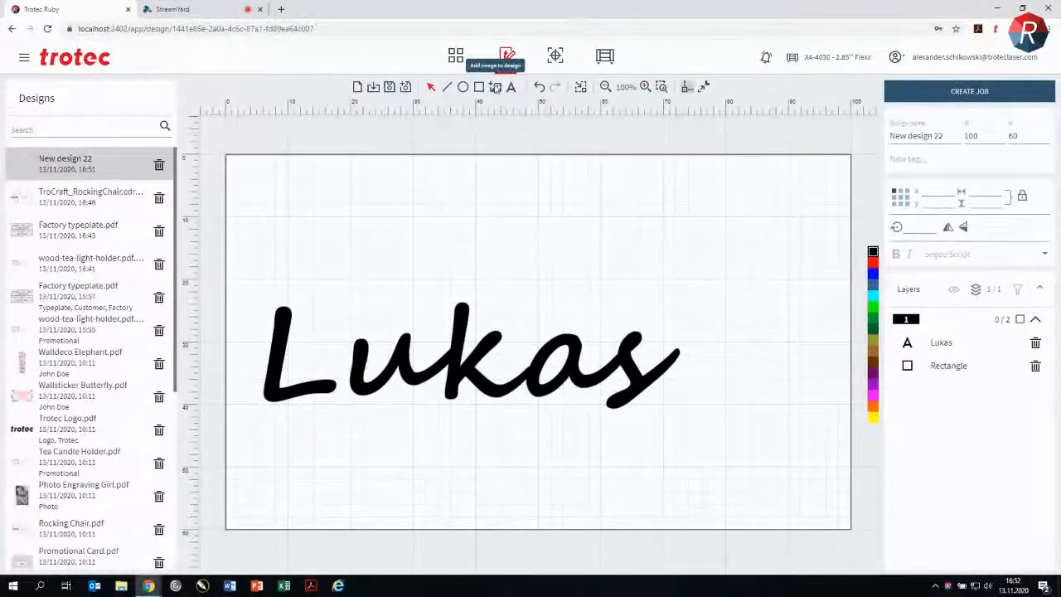
Step: Insert the image tractor.jpg into the design and set its width to 20 mm
{"action": "left_click", "coordinate": [495, 88]}
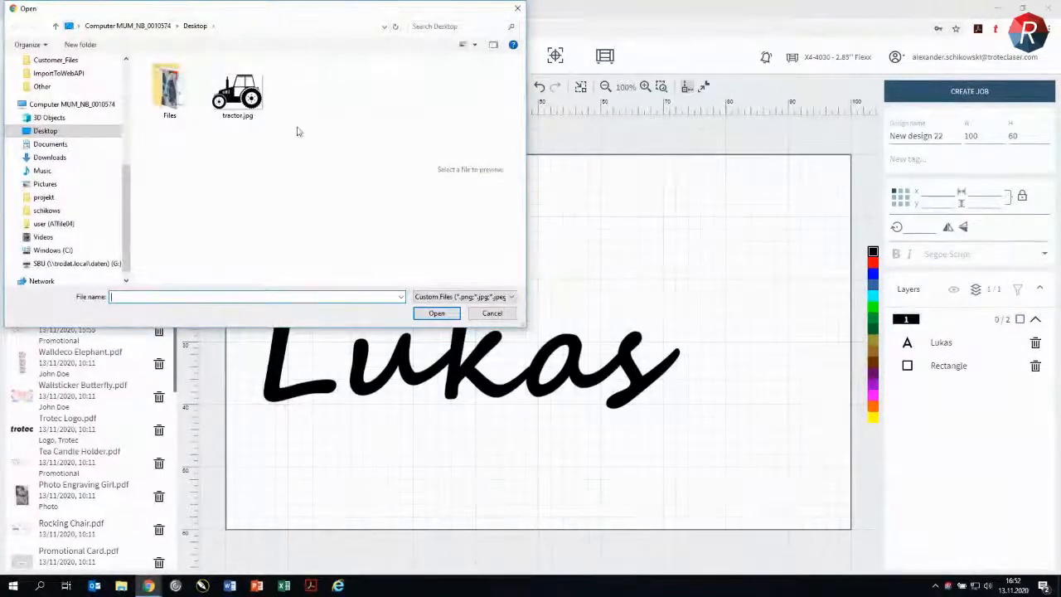
{"action": "left_click", "coordinate": [262, 88]}
{"action": "left_click", "coordinate": [429, 316]}
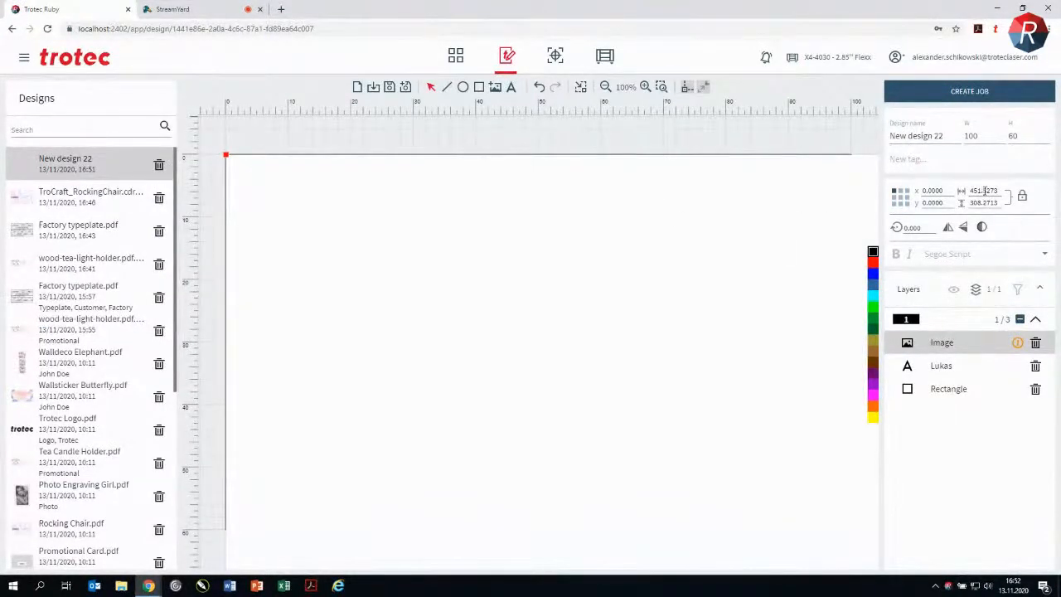
{"action": "double_click", "coordinate": [985, 191]}
{"action": "type", "text": "20"}
{"action": "key", "text": "Return"}
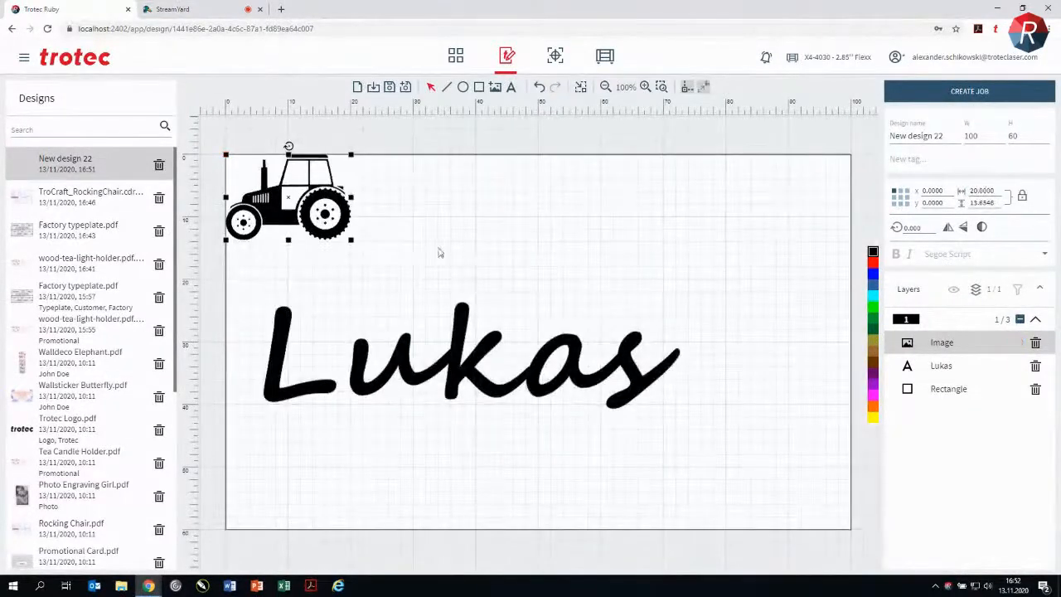
{"action": "left_click", "coordinate": [395, 134]}
{"action": "mouse_move", "coordinate": [320, 185]}
{"action": "left_mouse_down"}
{"action": "mouse_move", "coordinate": [384, 220]}
{"action": "mouse_move", "coordinate": [341, 186]}
{"action": "left_mouse_up"}
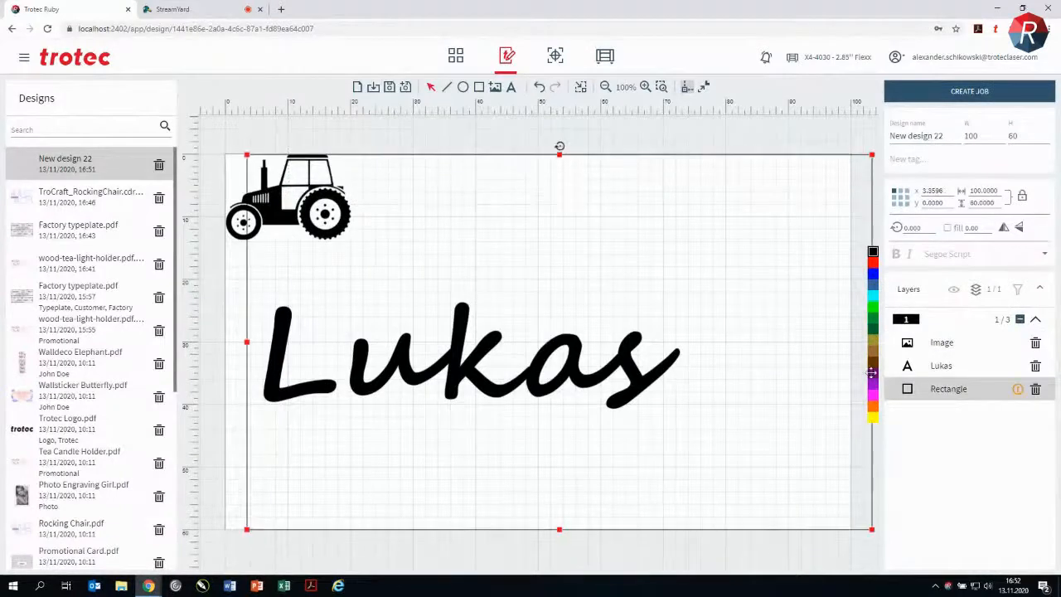
{"action": "left_click", "coordinate": [539, 86]}
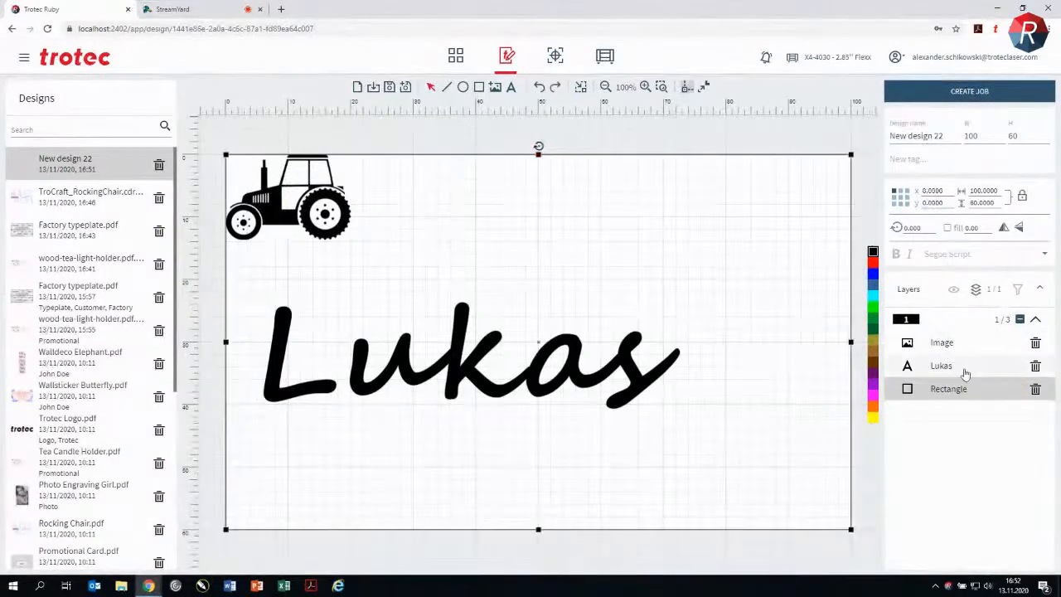
Step: Move the tractor image to the plate's lower right beside the name, at about X 75, Y 34 mm, and clear the selection
{"action": "left_click", "coordinate": [1011, 343]}
{"action": "left_click_drag", "start_coordinate": [307, 195], "coordinate": [771, 402]}
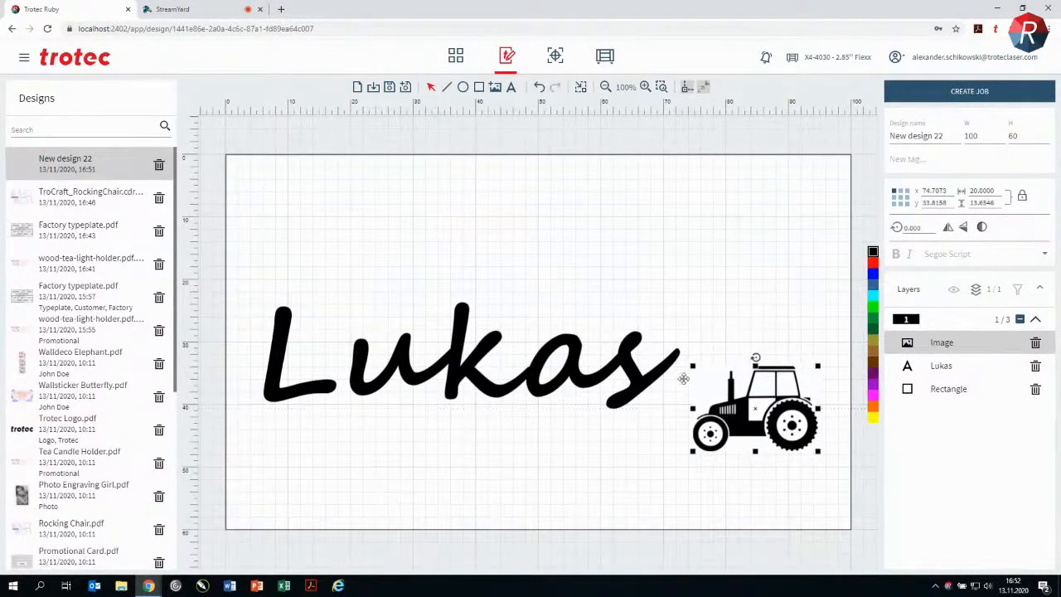
{"action": "left_click", "coordinate": [646, 126]}
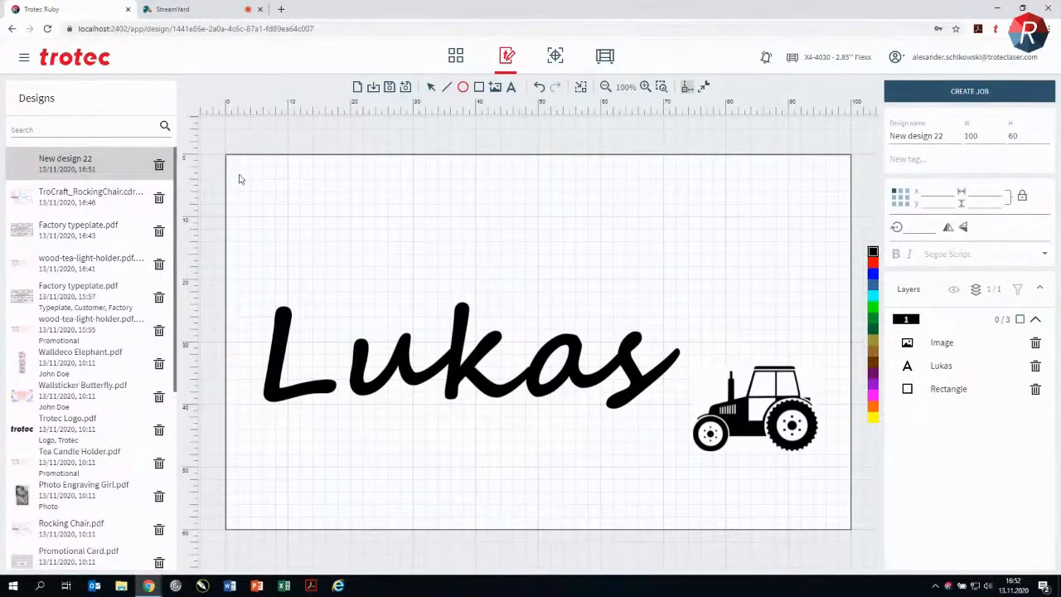
Step: Draw a circle about 4 mm across near the plate's upper-left corner and color it red
{"action": "left_click_drag", "start_coordinate": [257, 181], "coordinate": [283, 208]}
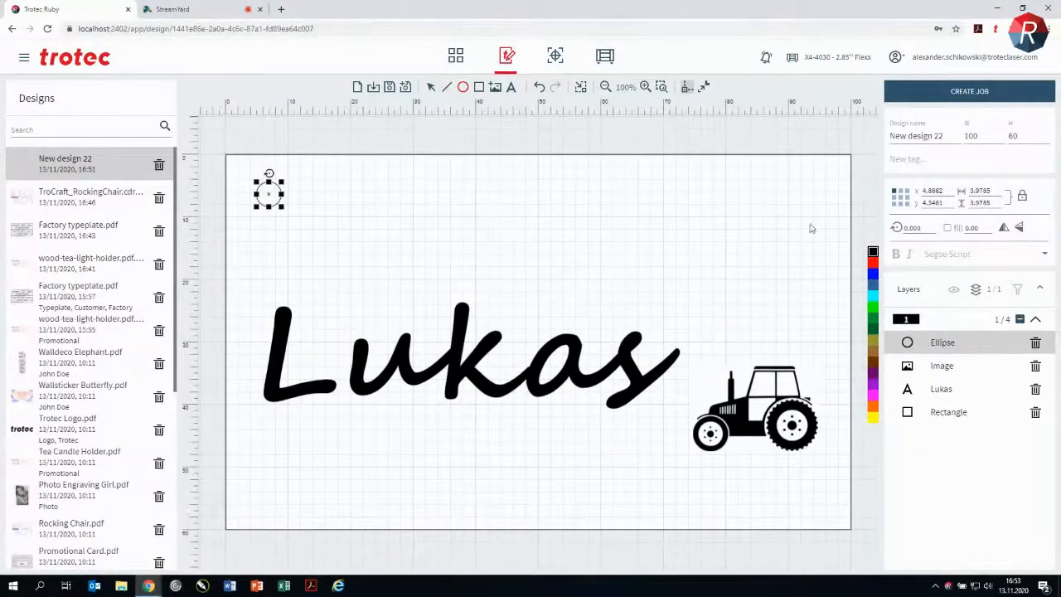
{"action": "left_click", "coordinate": [873, 262]}
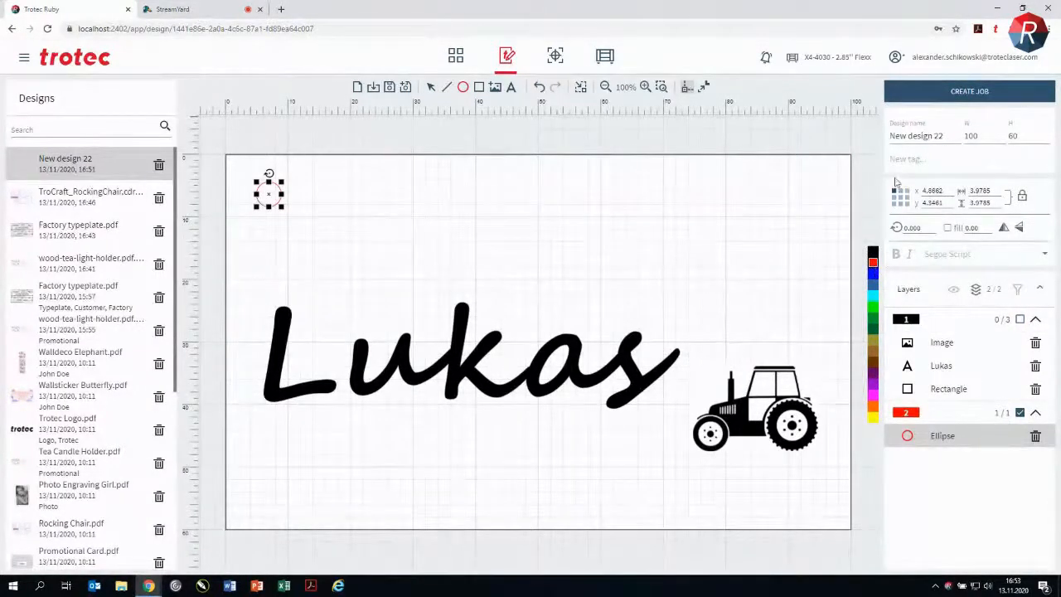
{"action": "left_click", "coordinate": [949, 389]}
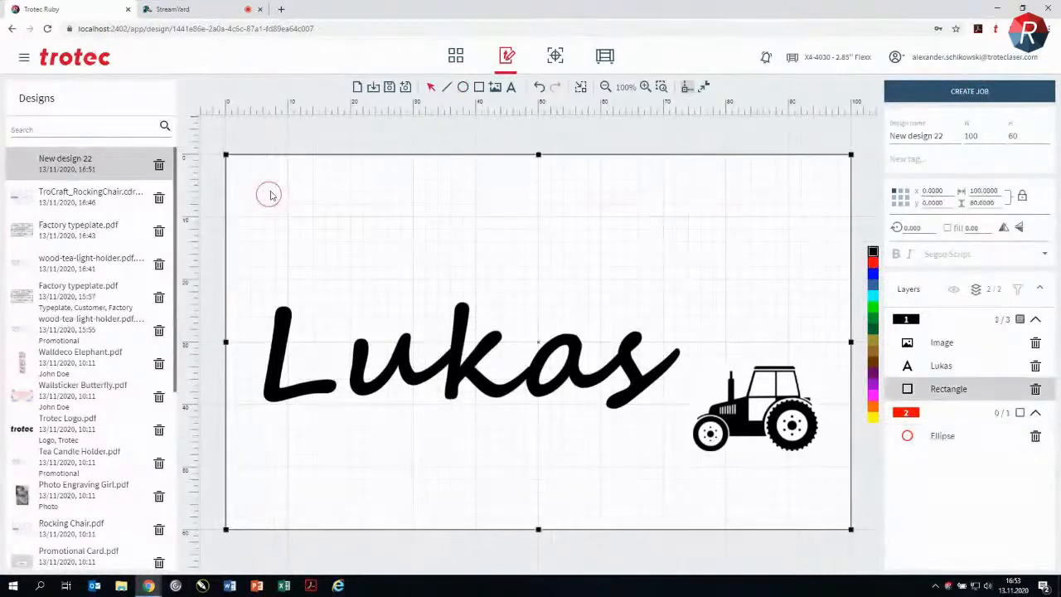
Step: Set the red circle's diameter to 5 mm and position it at X 5, Y 5 mm
{"action": "left_click", "coordinate": [949, 439]}
{"action": "left_click", "coordinate": [980, 191]}
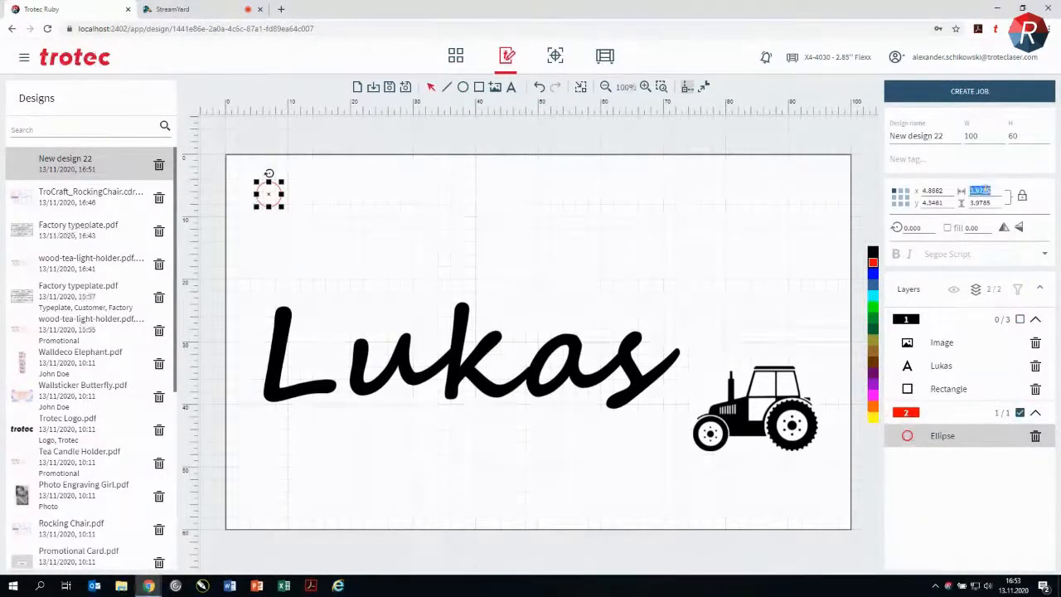
{"action": "type", "text": "5"}
{"action": "key", "text": "Return"}
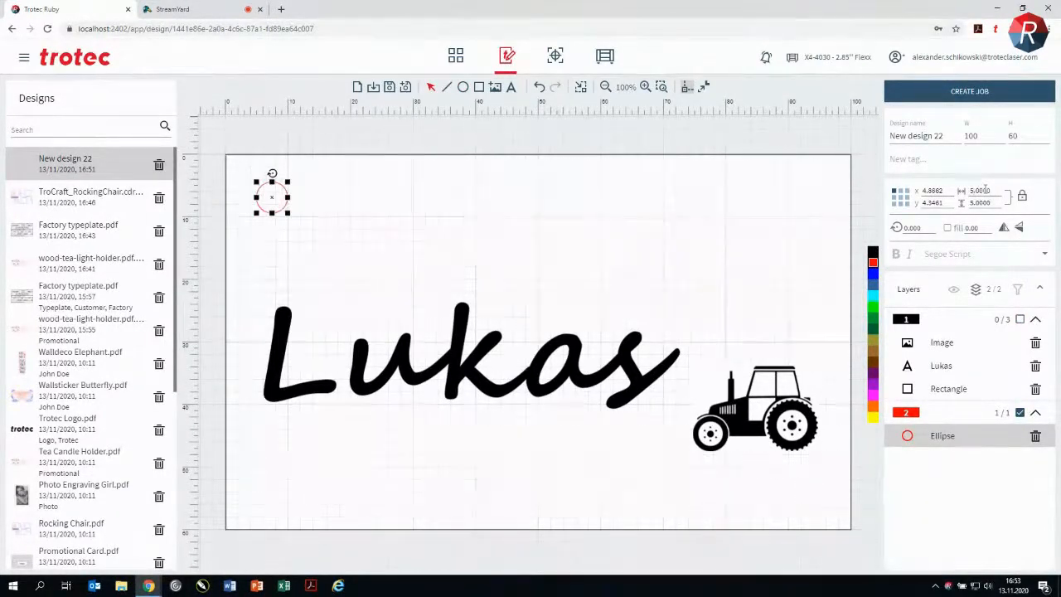
{"action": "left_click", "coordinate": [940, 190]}
{"action": "type", "text": "5"}
{"action": "key", "text": "Return"}
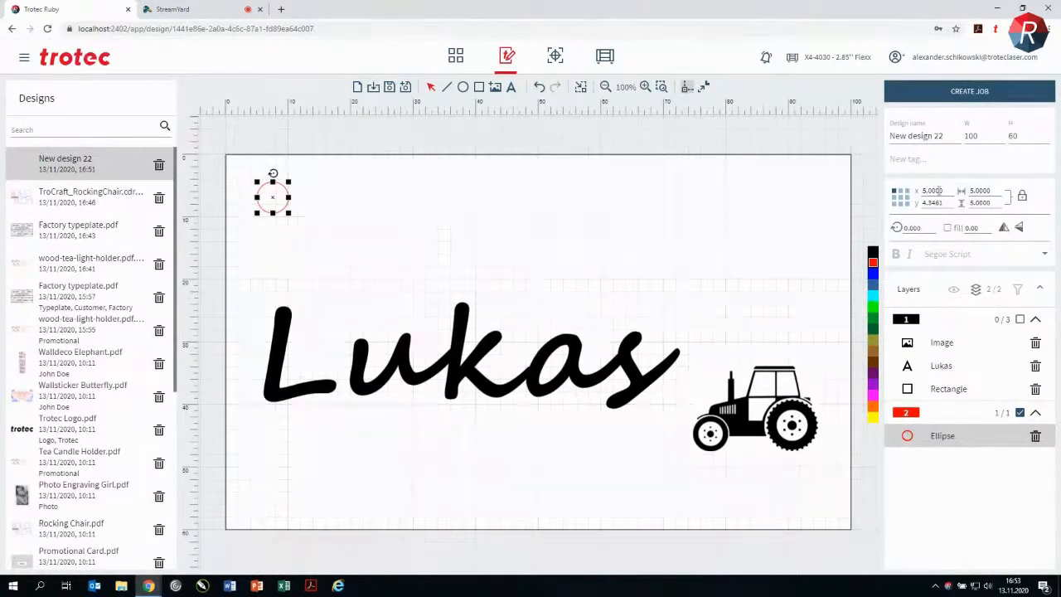
{"action": "left_click", "coordinate": [942, 205]}
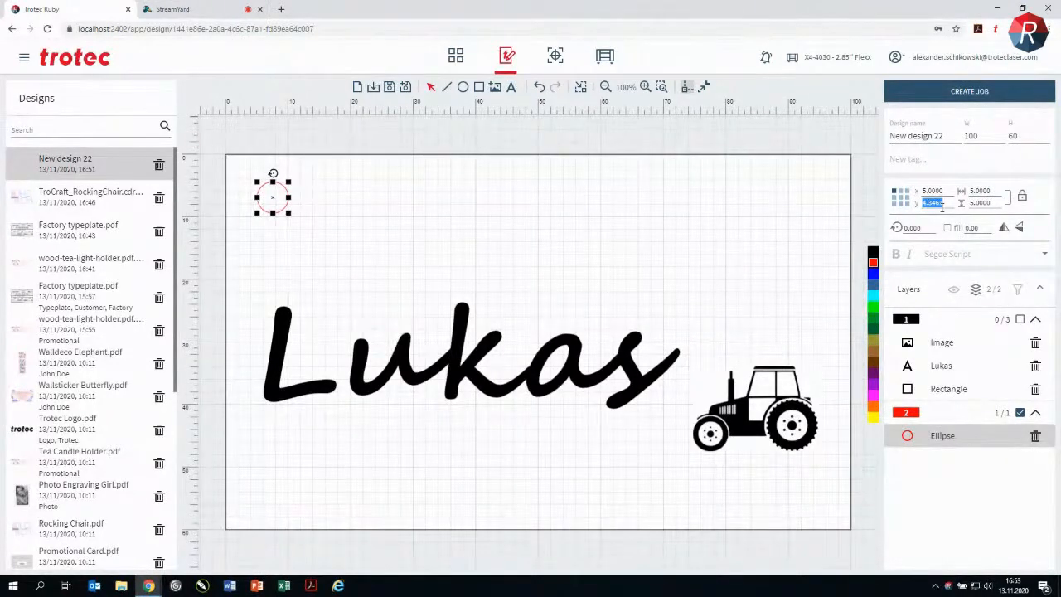
{"action": "type", "text": "5"}
{"action": "key", "text": "Return"}
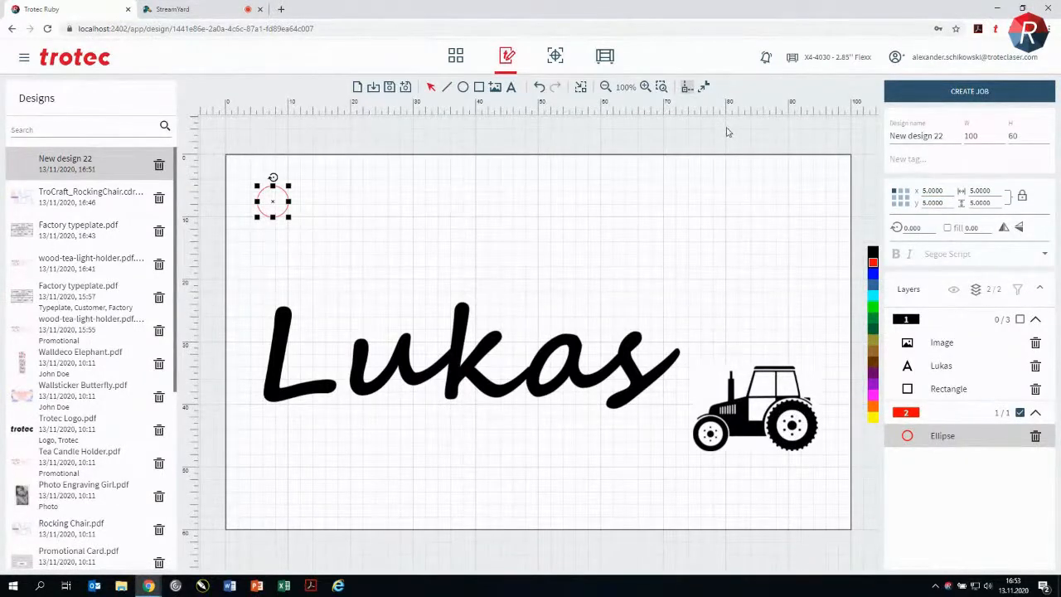
Step: Duplicate the red circle, place the copy near the plate's upper-right corner at X 90 mm, and save the design
{"action": "key", "text": "ctrl+d"}
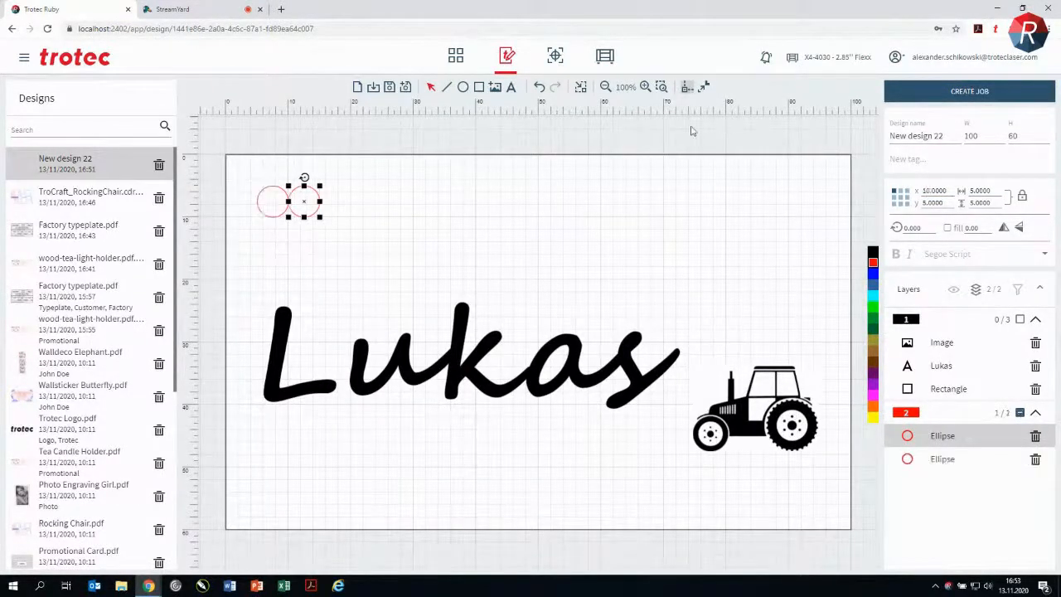
{"action": "left_click_drag", "start_coordinate": [307, 209], "coordinate": [805, 204]}
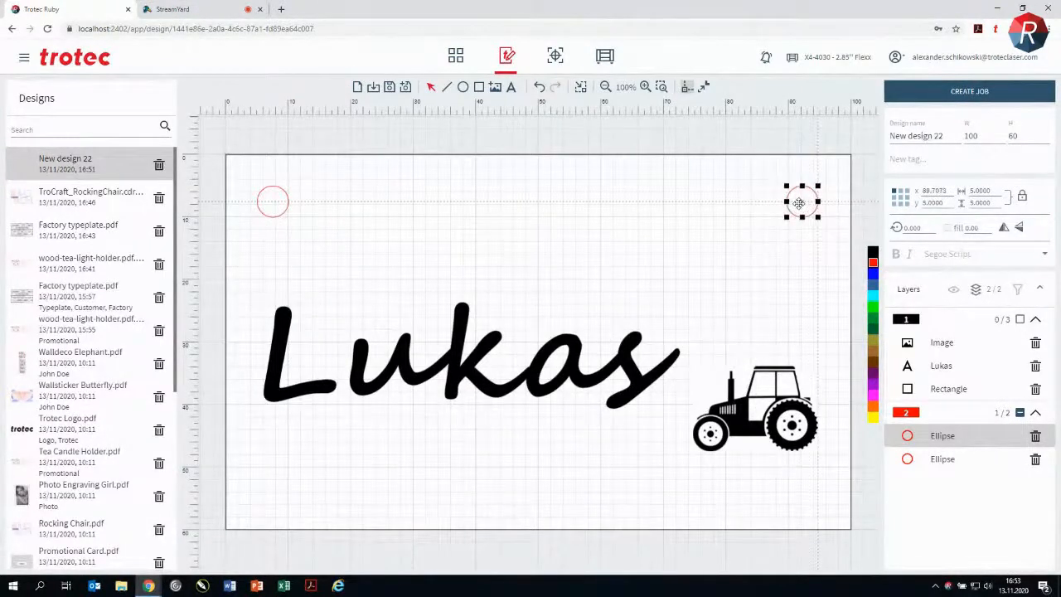
{"action": "left_click", "coordinate": [929, 191]}
{"action": "type", "text": "90"}
{"action": "key", "text": "Return"}
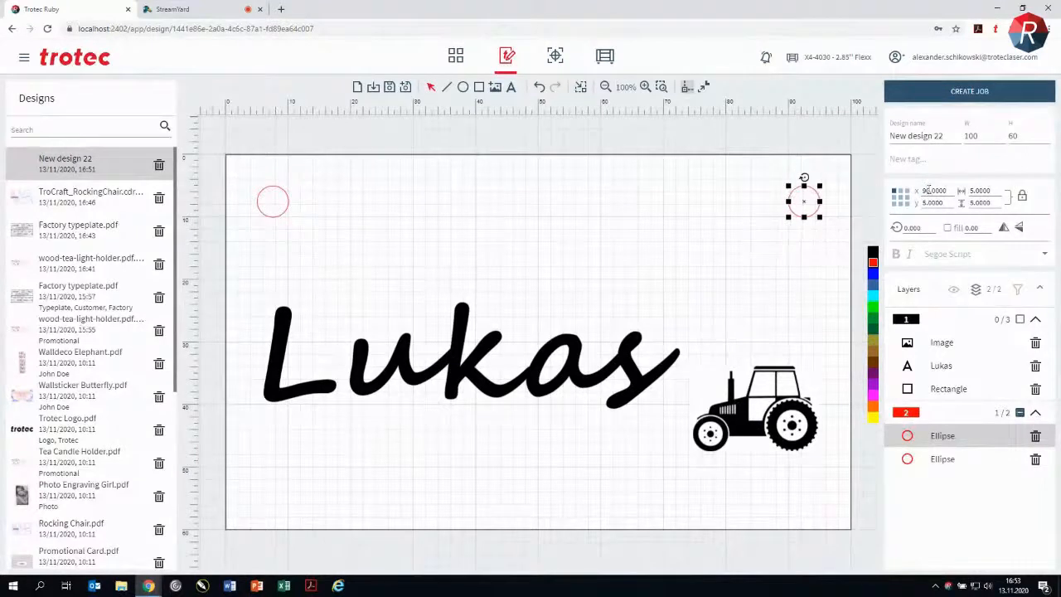
{"action": "left_click", "coordinate": [664, 149]}
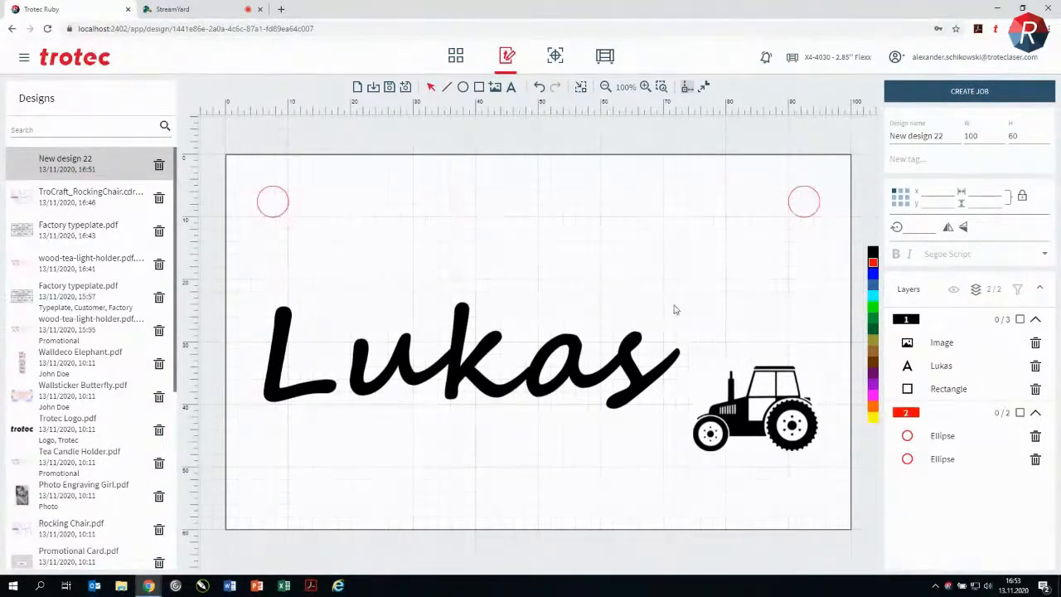
{"action": "scroll", "coordinate": [678, 295], "scroll_direction": "down", "scroll_amount": 1}
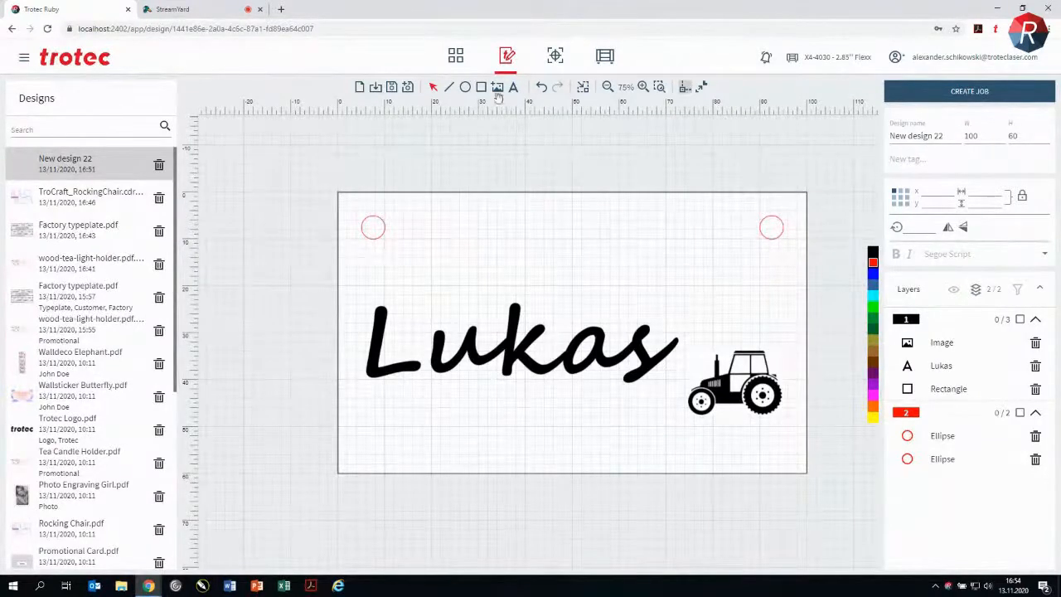
{"action": "left_click", "coordinate": [391, 86]}
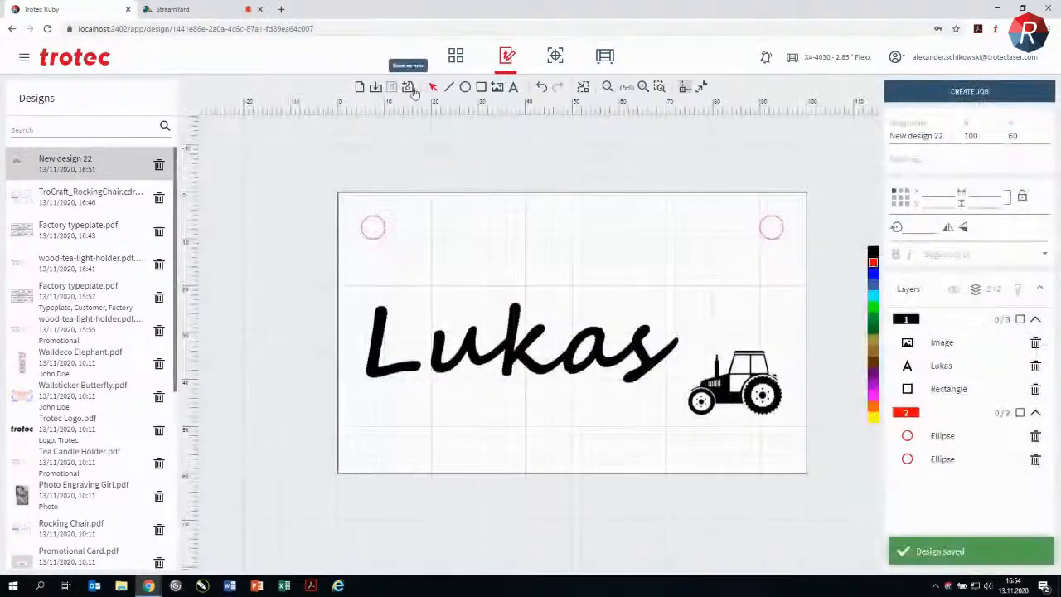
Step: Import CMYK.pdf.pdf from the Desktop as a design and open it for editing
{"action": "left_click", "coordinate": [373, 86]}
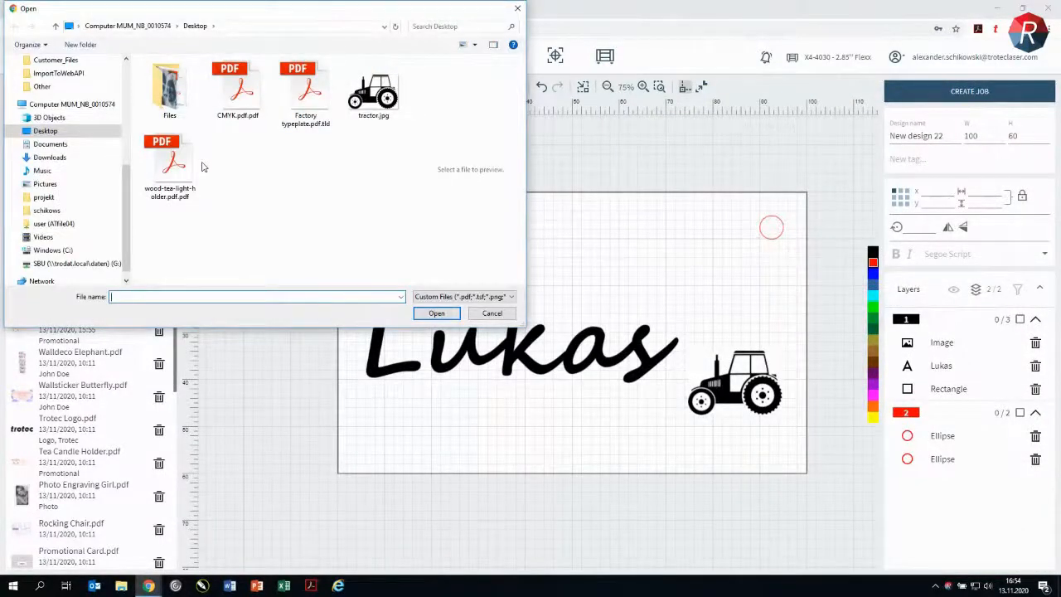
{"action": "double_click", "coordinate": [247, 93]}
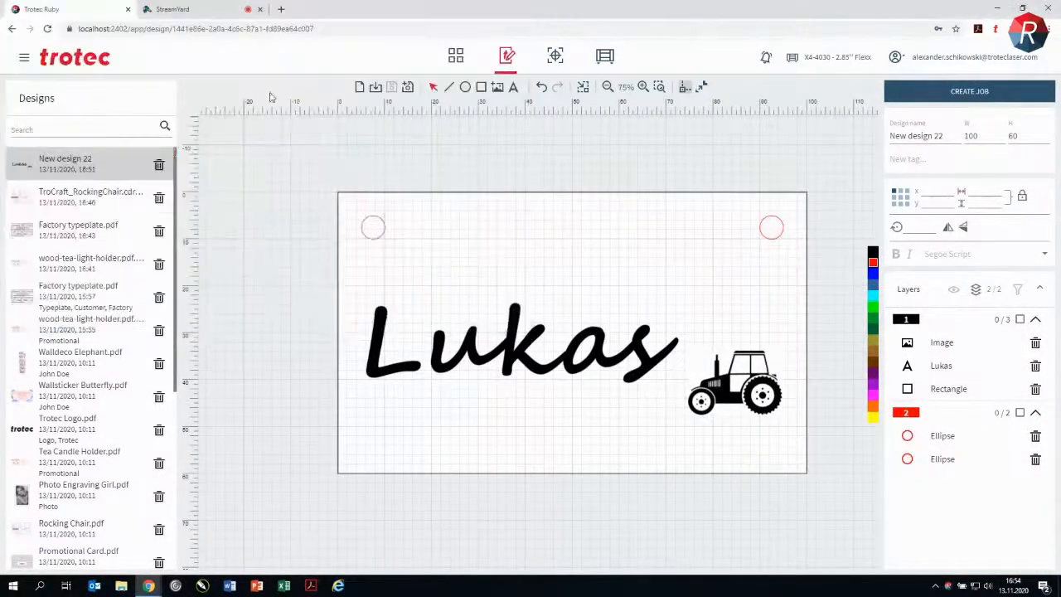
{"action": "left_click", "coordinate": [81, 168]}
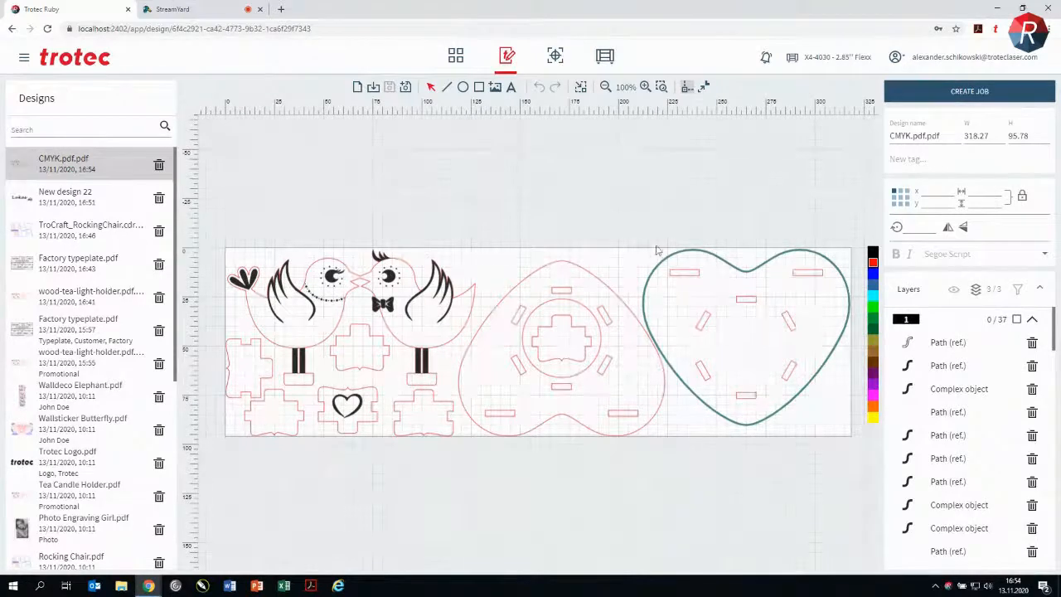
Step: Collapse the black and light red layers and assign the teal layer's heart outline to the red laser color
{"action": "left_click", "coordinate": [1034, 321]}
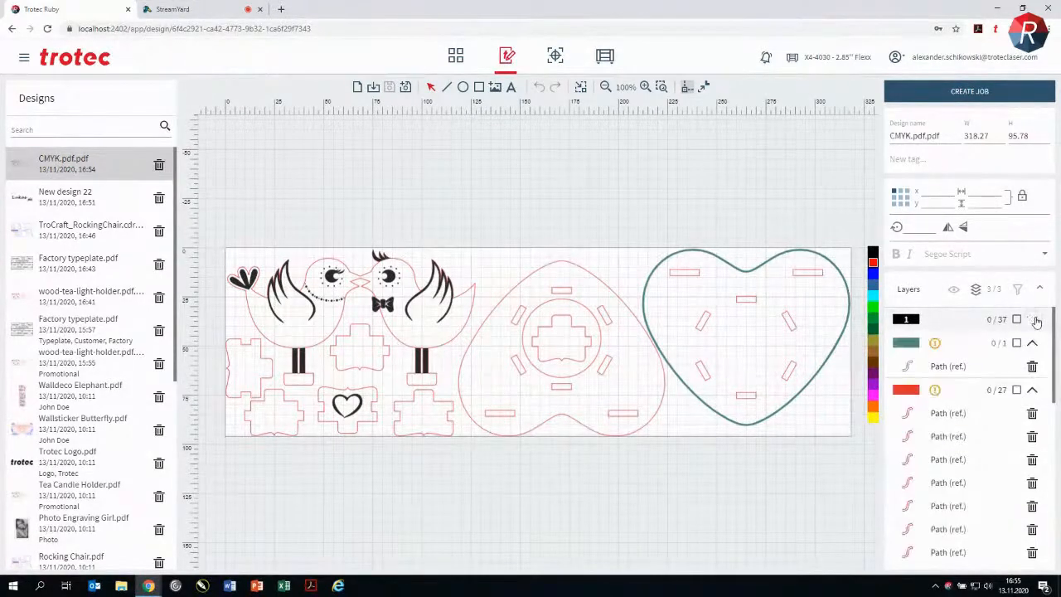
{"action": "left_click", "coordinate": [1032, 392]}
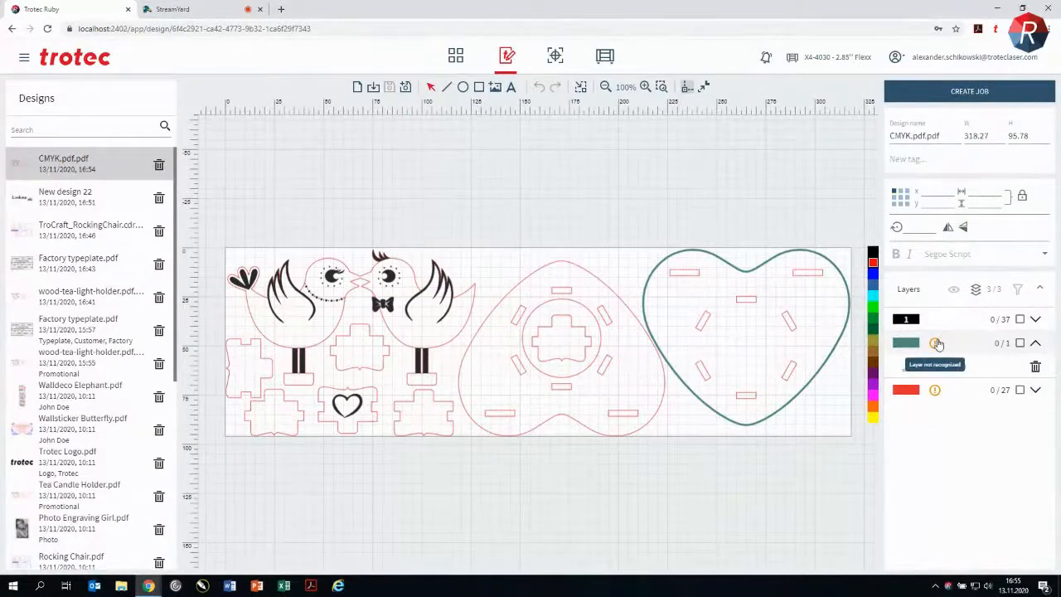
{"action": "mouse_move", "coordinate": [935, 343]}
{"action": "left_click", "coordinate": [1020, 345]}
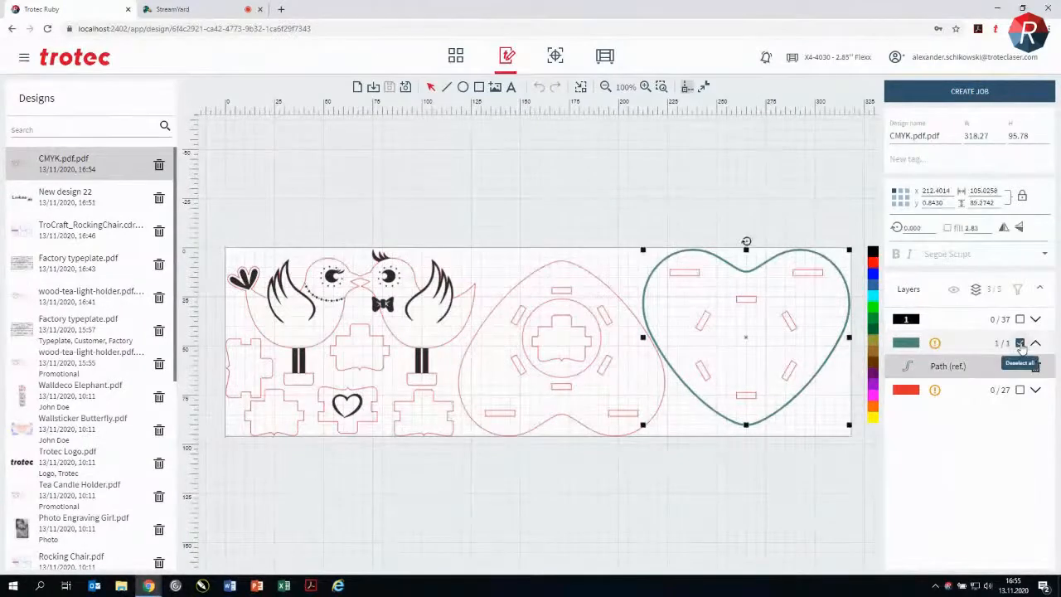
{"action": "left_click", "coordinate": [873, 263]}
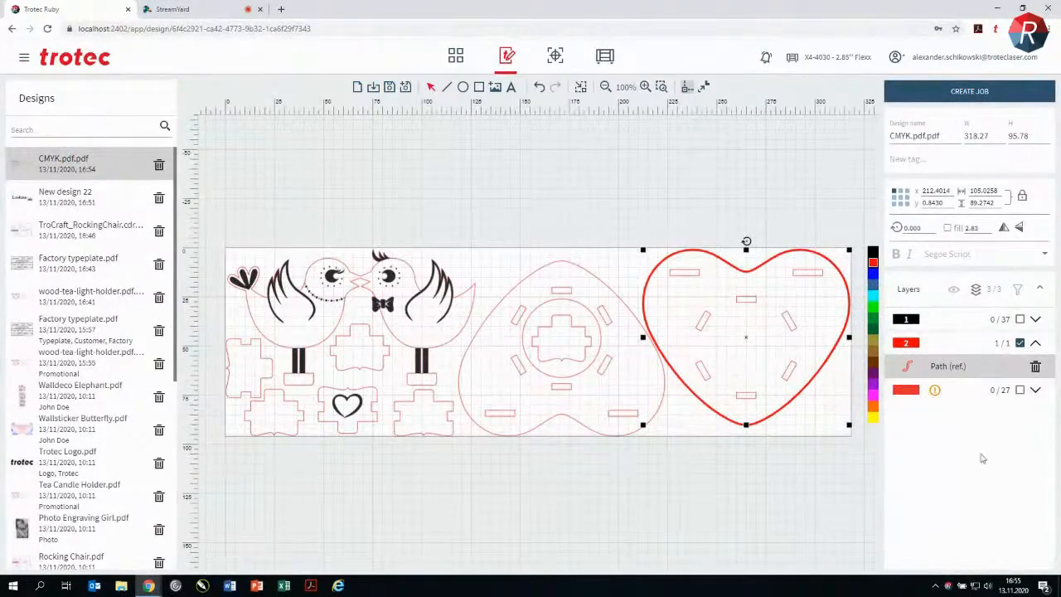
Step: Assign all paths in the unrecognized light red layer to the red laser color, then collapse the layer and clear the selection
{"action": "mouse_move", "coordinate": [936, 393]}
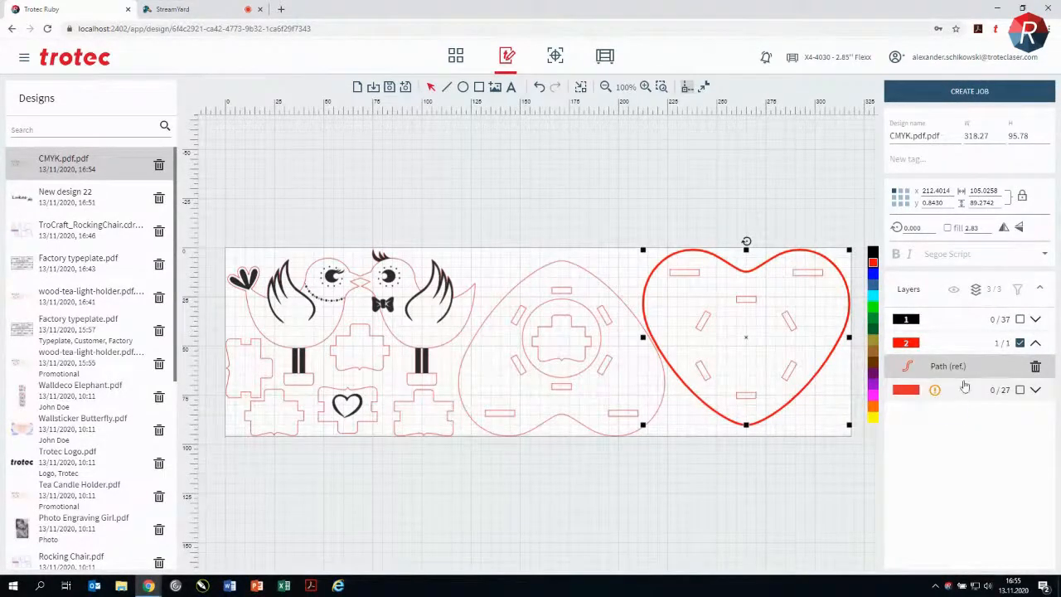
{"action": "left_click", "coordinate": [1020, 391]}
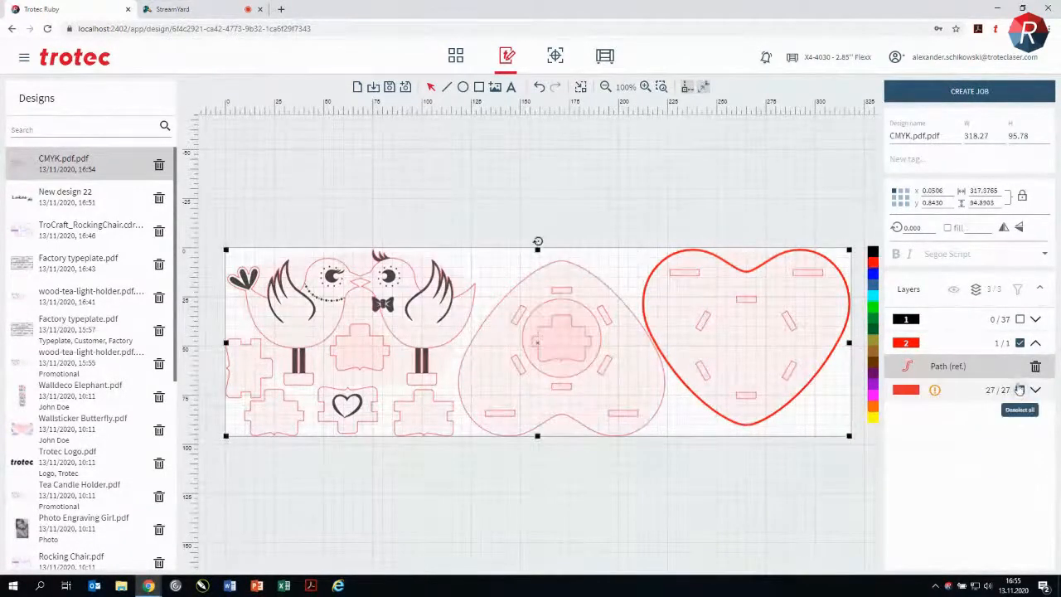
{"action": "left_click", "coordinate": [874, 262]}
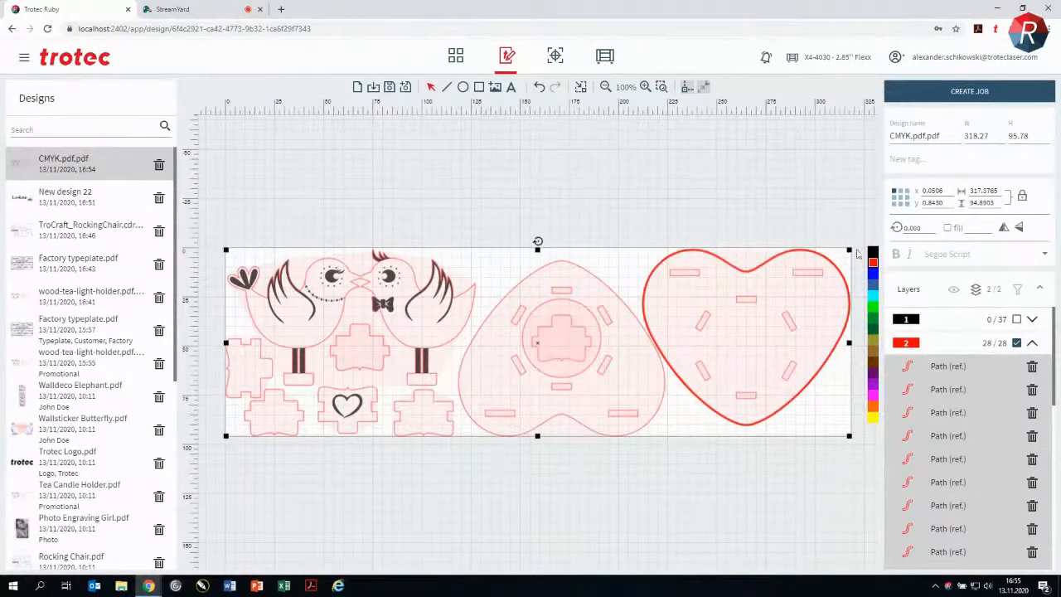
{"action": "left_click", "coordinate": [1033, 342]}
{"action": "left_click", "coordinate": [825, 204]}
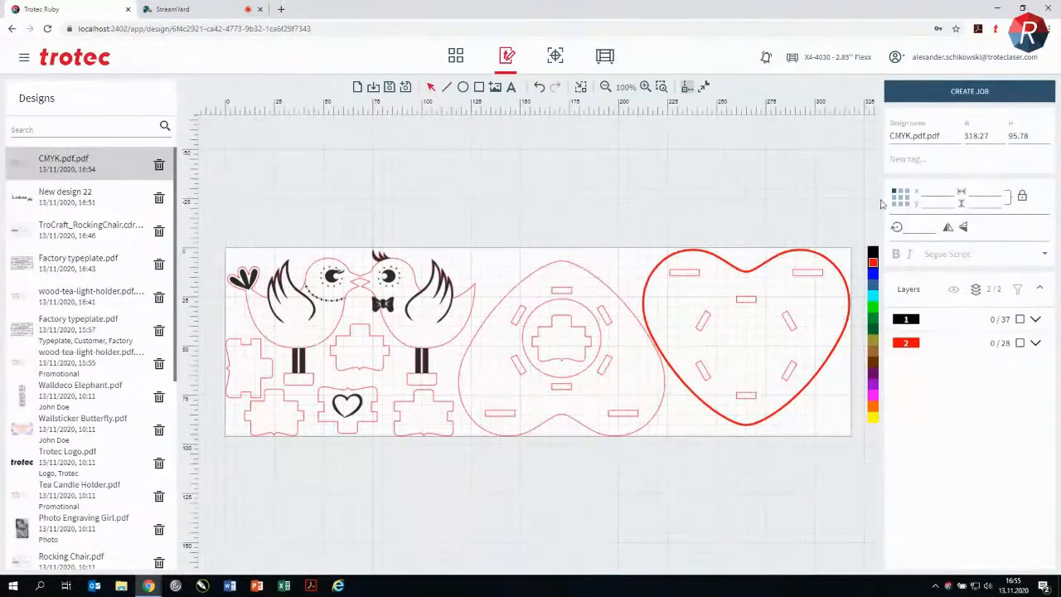
{"action": "scroll", "coordinate": [837, 270], "scroll_direction": "up", "scroll_amount": 4}
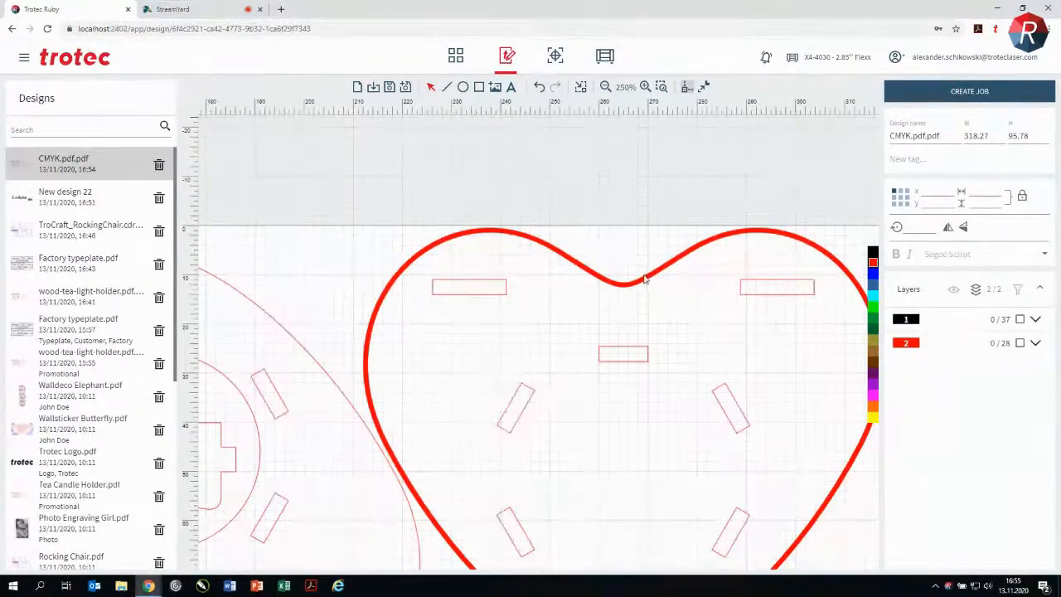
{"action": "scroll", "coordinate": [640, 283], "scroll_direction": "down", "scroll_amount": 3}
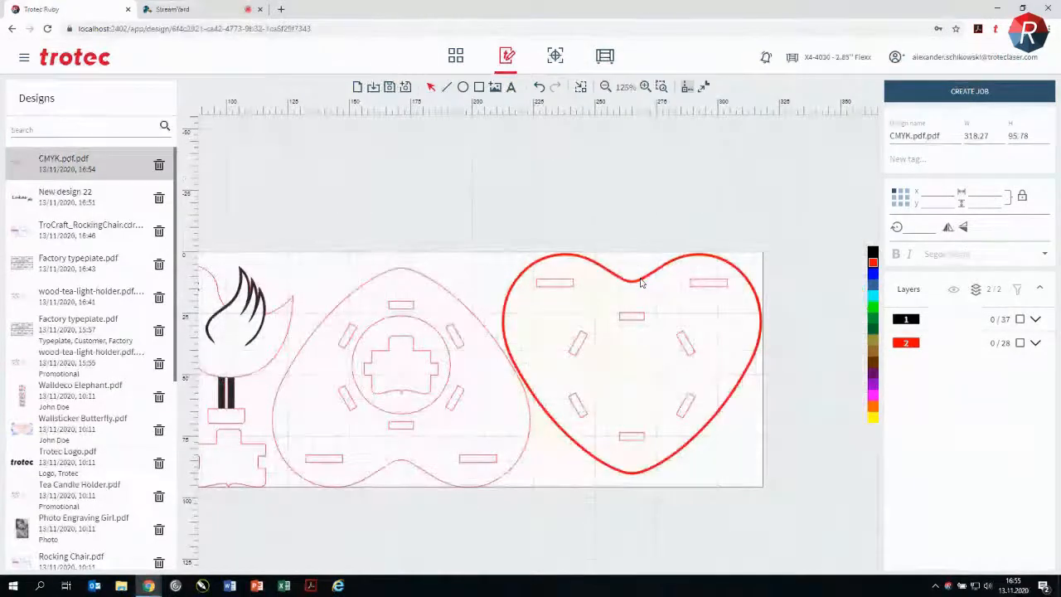
Step: Try a line width of 0 on the thick red heart outline and undo the change
{"action": "left_click", "coordinate": [649, 280]}
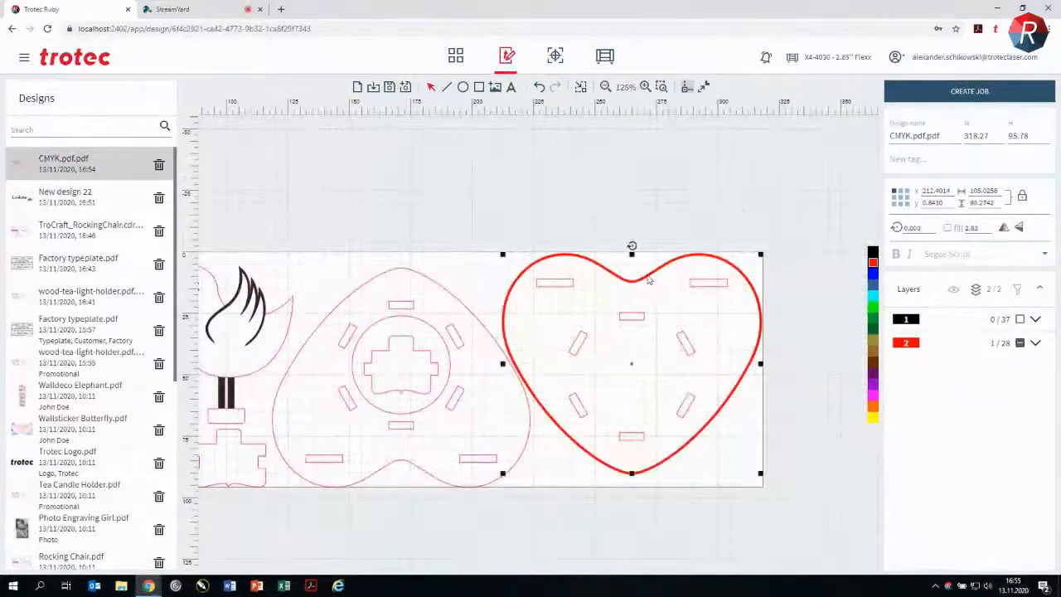
{"action": "double_click", "coordinate": [985, 228]}
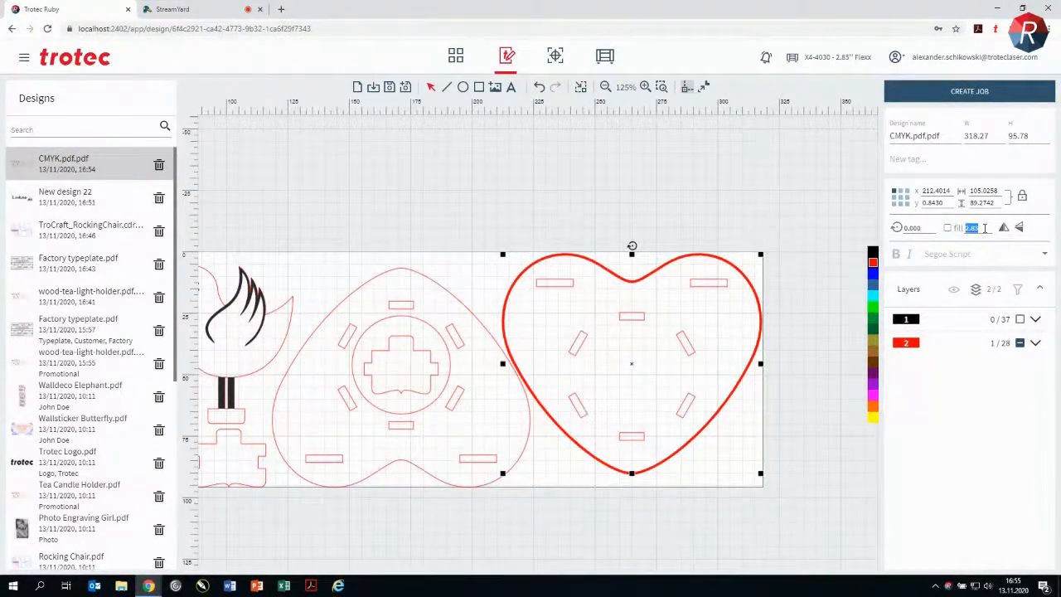
{"action": "type", "text": "0"}
{"action": "key", "text": "Return"}
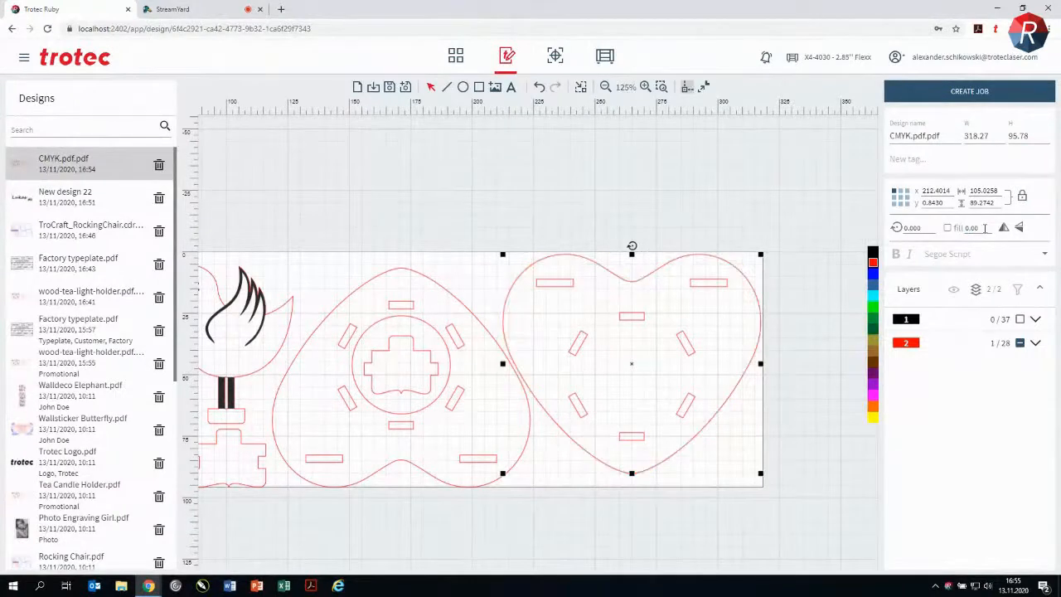
{"action": "left_click", "coordinate": [819, 171]}
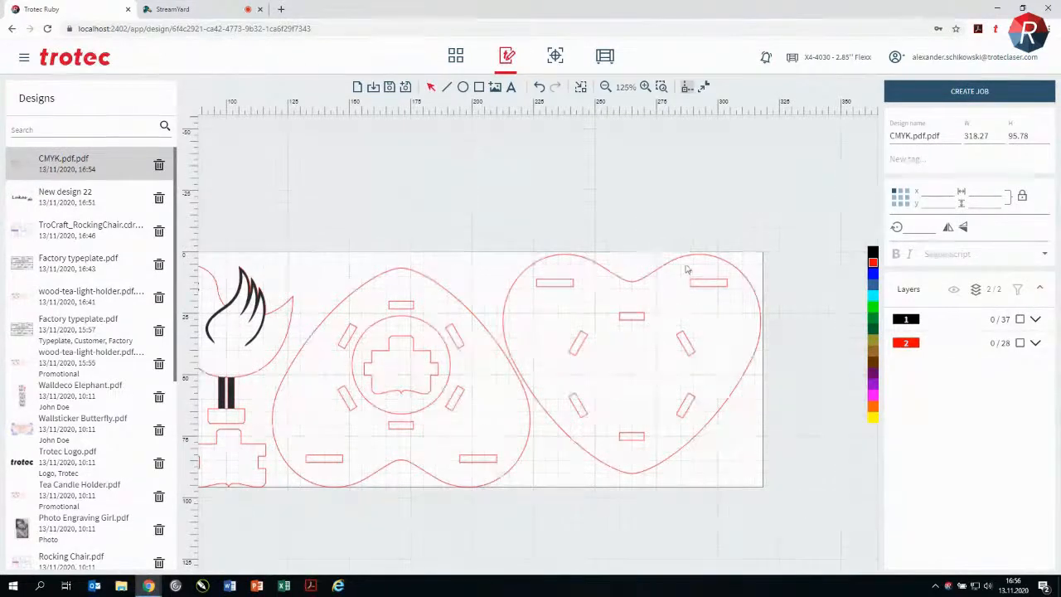
{"action": "left_click", "coordinate": [540, 88]}
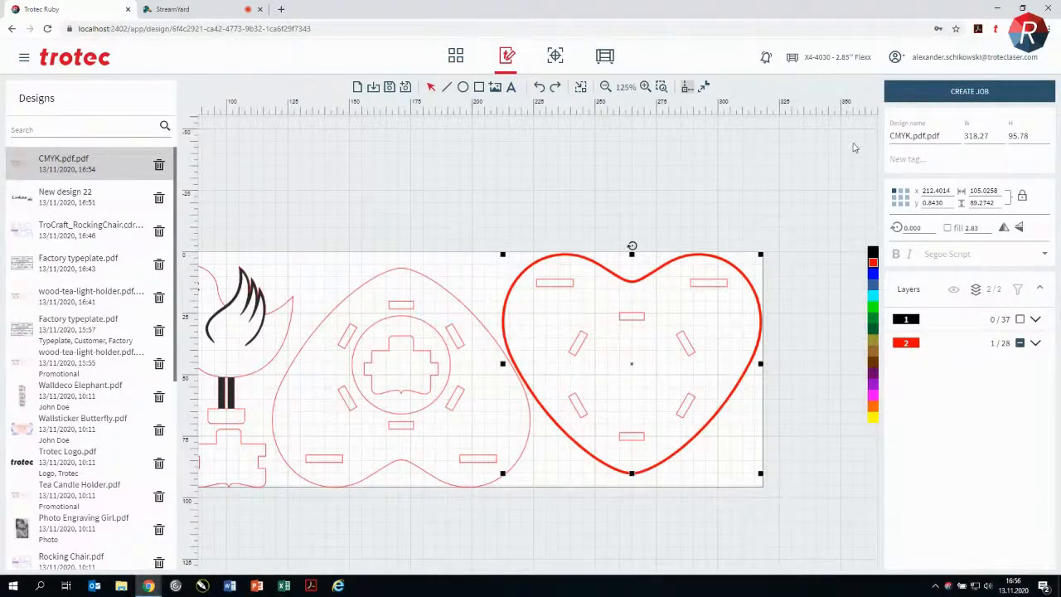
Step: Create a job from the CMYK.pdf.pdf design, return to the design editor and clear the selection
{"action": "left_click", "coordinate": [983, 93]}
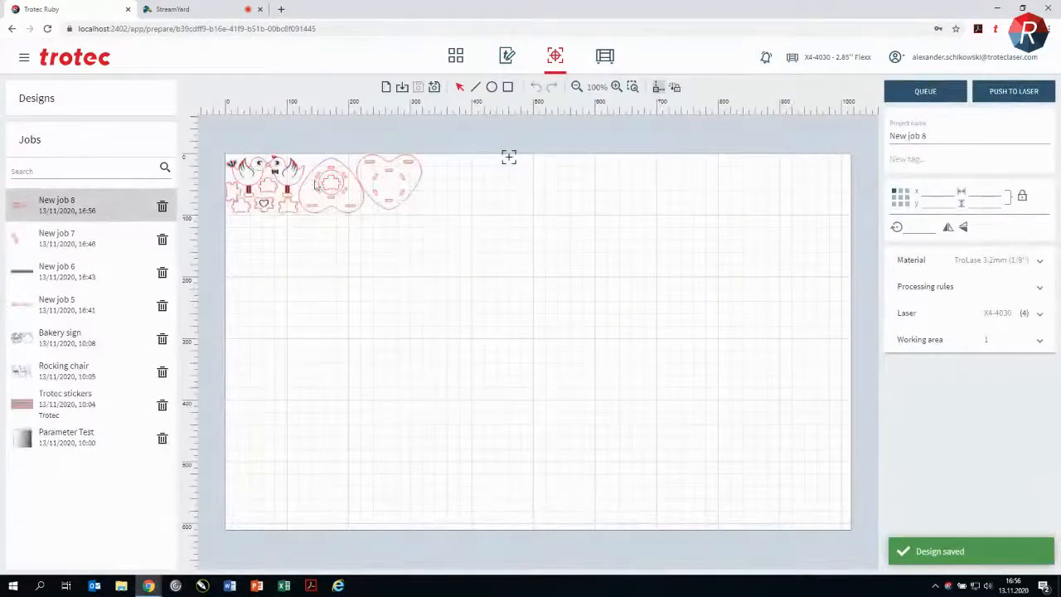
{"action": "scroll", "coordinate": [294, 192], "scroll_direction": "up", "scroll_amount": 4}
{"action": "left_click_drag", "start_coordinate": [528, 225], "coordinate": [551, 311]}
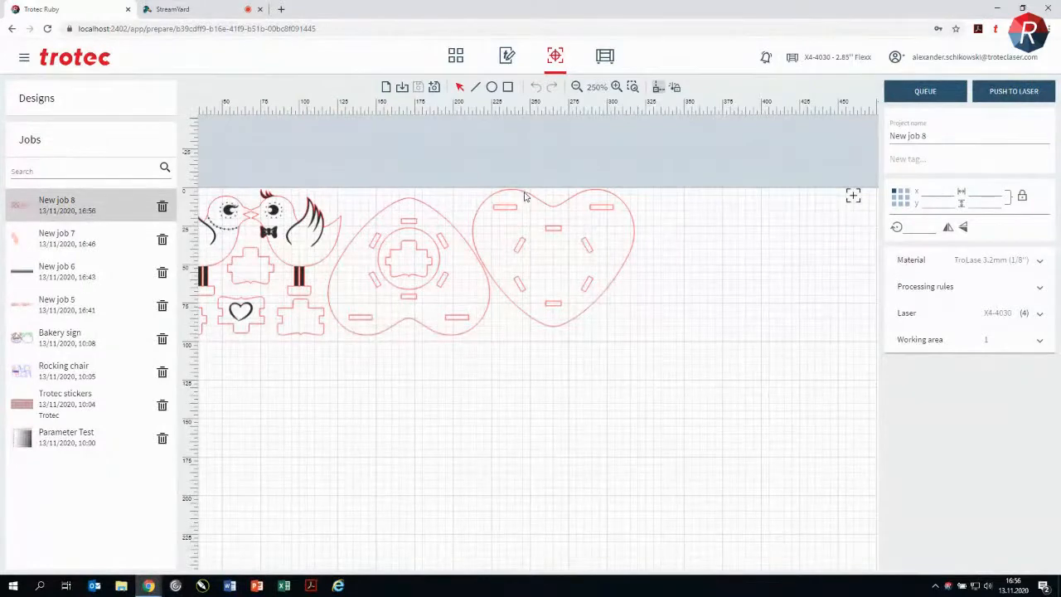
{"action": "left_click", "coordinate": [510, 56]}
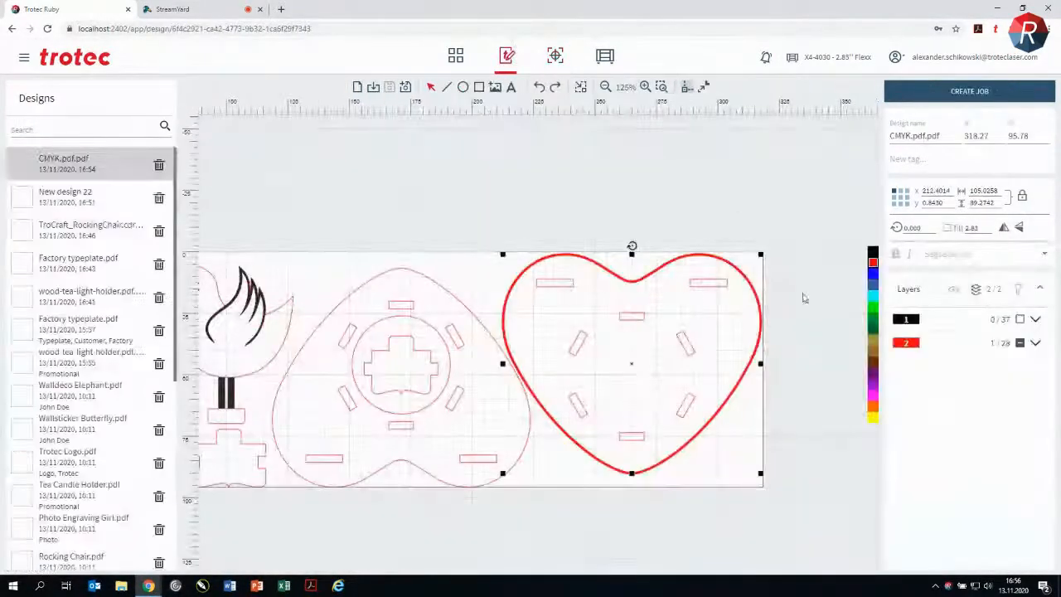
{"action": "left_click", "coordinate": [581, 191]}
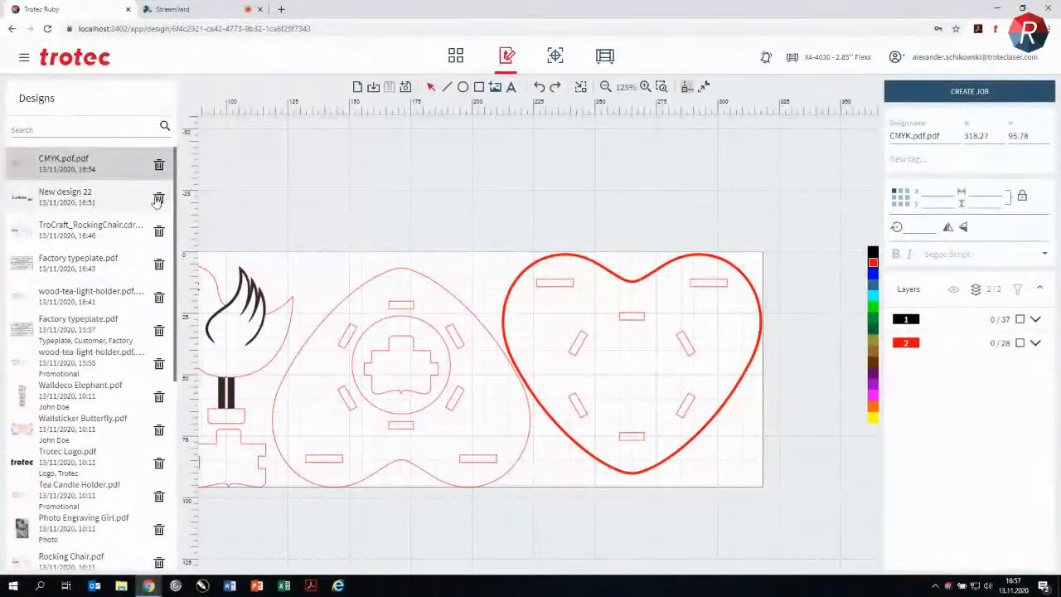
Step: Save the Factory typeplate.pdf design from 16:43 as a new design and name the copy Test
{"action": "left_click", "coordinate": [72, 268]}
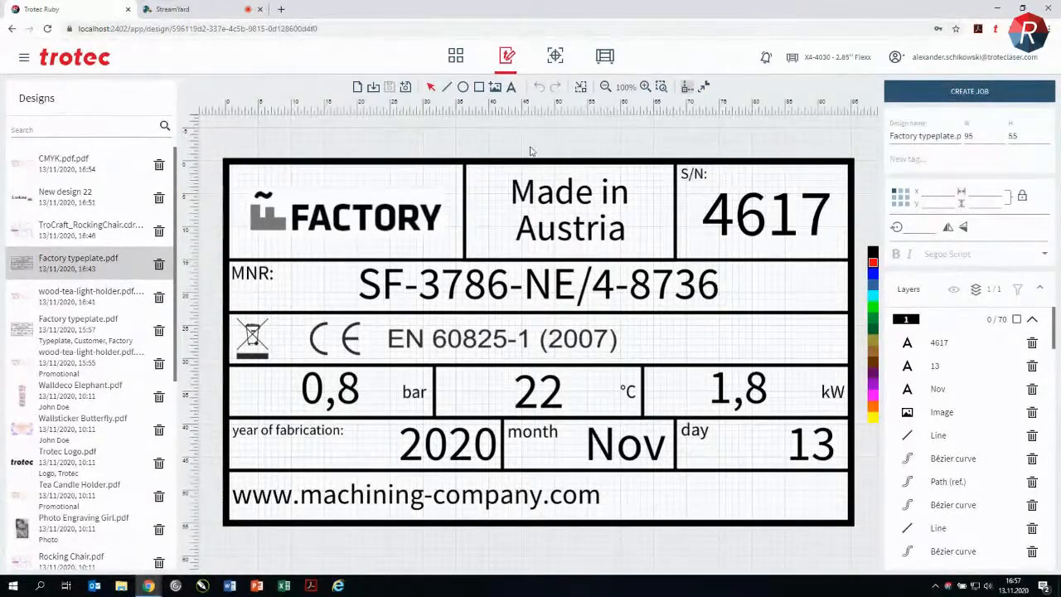
{"action": "left_click", "coordinate": [406, 87]}
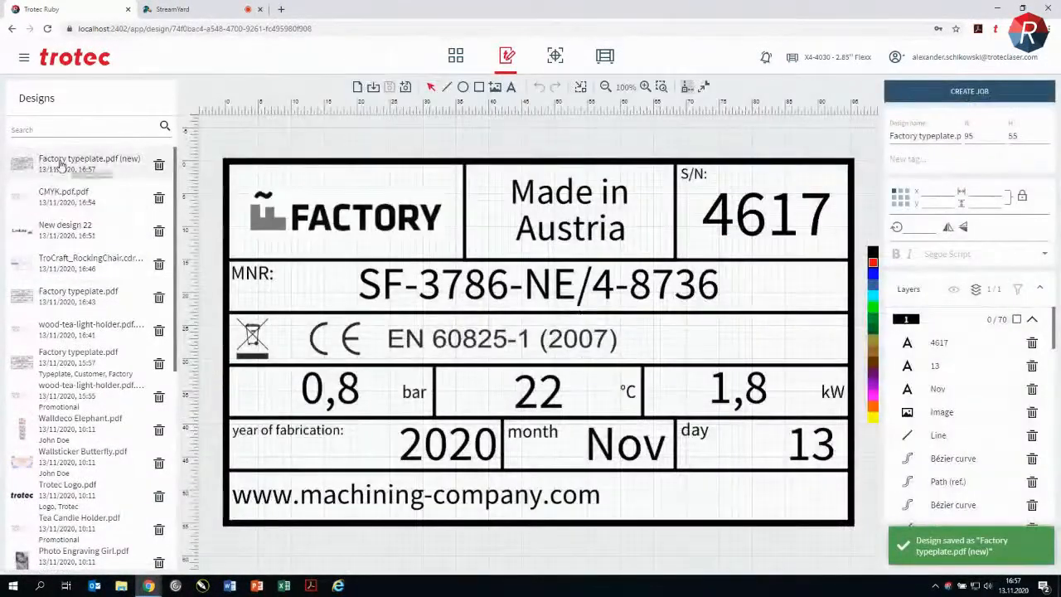
{"action": "triple_click", "coordinate": [928, 135]}
{"action": "type", "text": "Test"}
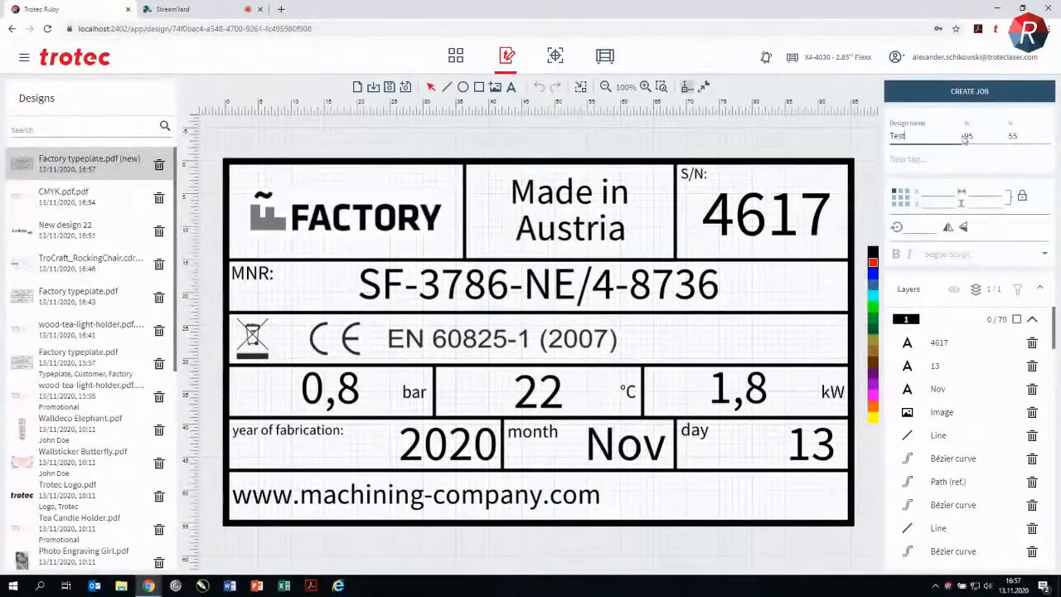
{"action": "left_click", "coordinate": [964, 140]}
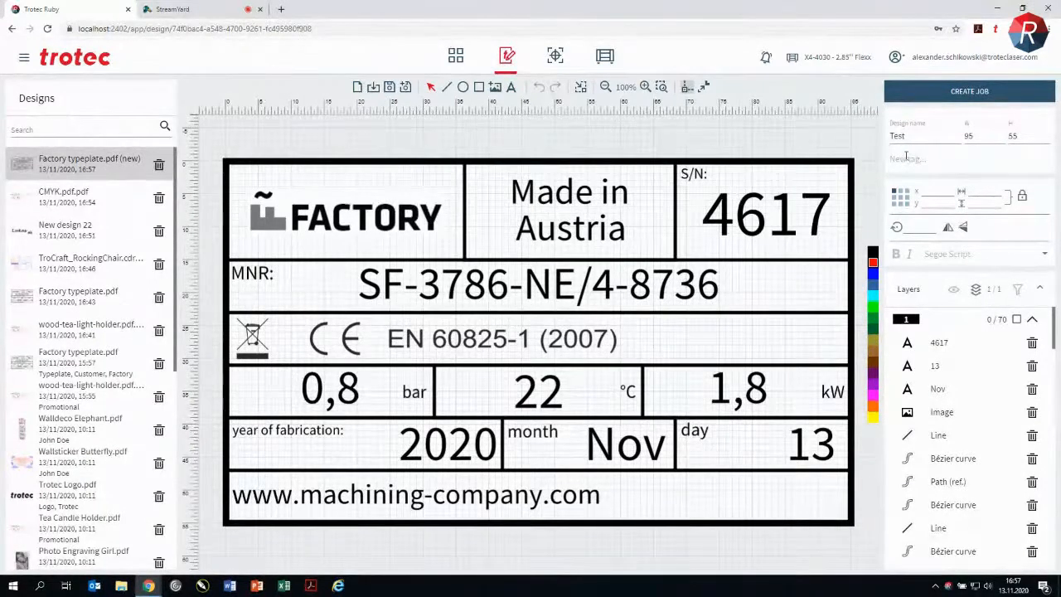
Step: Add the tags Trotec and Webinar to the Test design and save it
{"action": "left_click", "coordinate": [907, 159]}
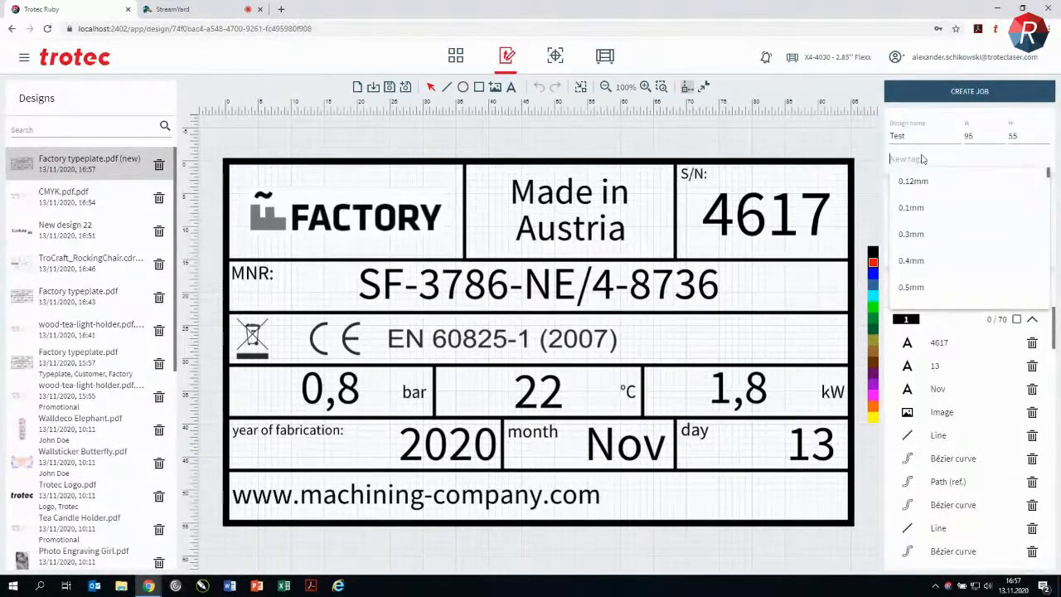
{"action": "type", "text": "Trotec"}
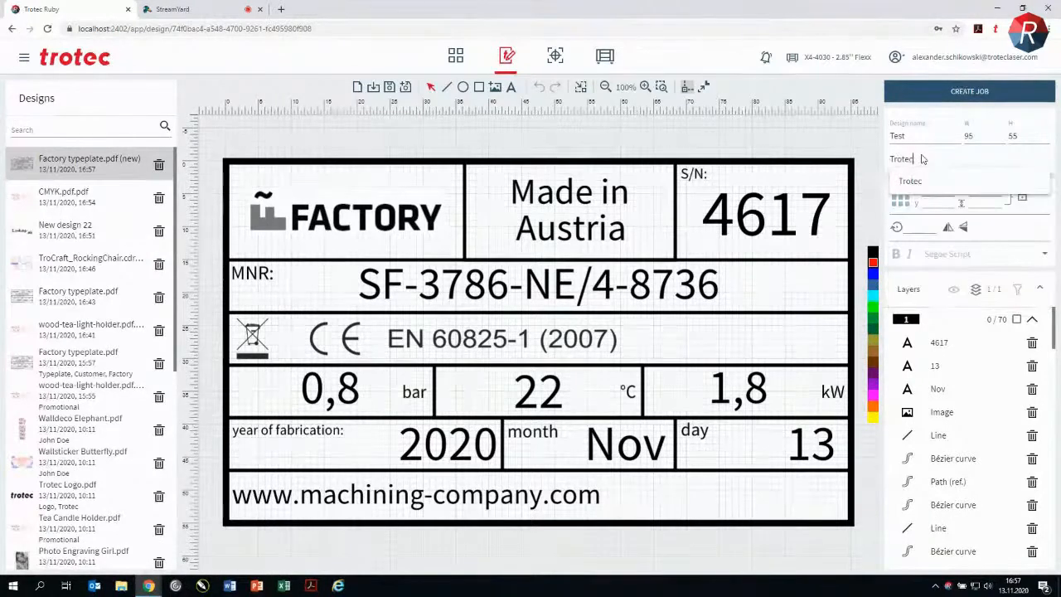
{"action": "left_click", "coordinate": [912, 181]}
{"action": "type", "text": "W"}
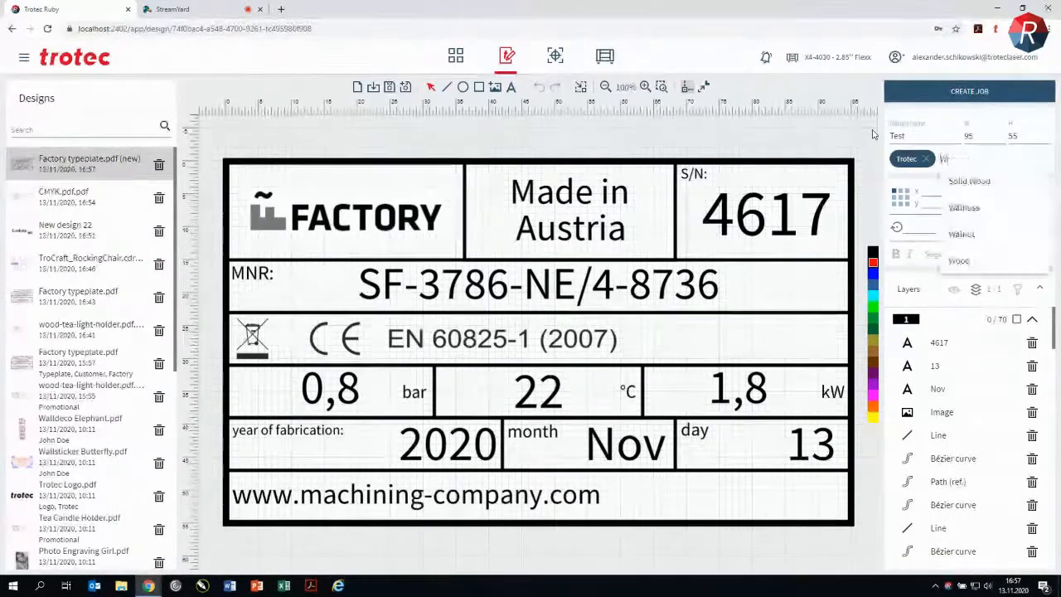
{"action": "type", "text": "ebinar"}
{"action": "key", "text": "Return"}
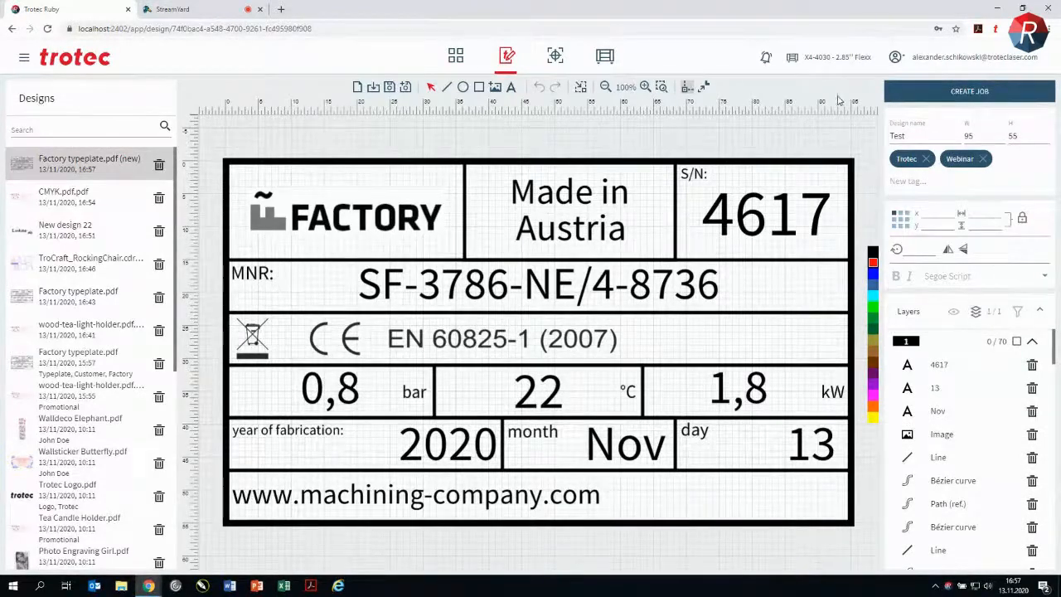
{"action": "left_click", "coordinate": [389, 86]}
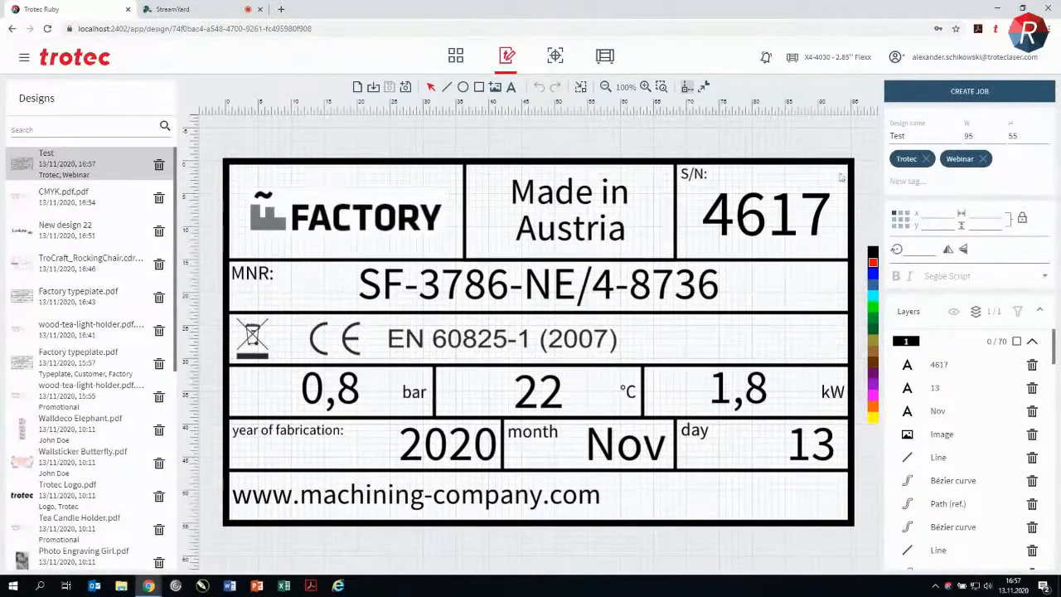
Step: Set the rotation of the serial number text 4617 to 45° and turn it freehand back to about -1.8°
{"action": "left_click", "coordinate": [783, 218]}
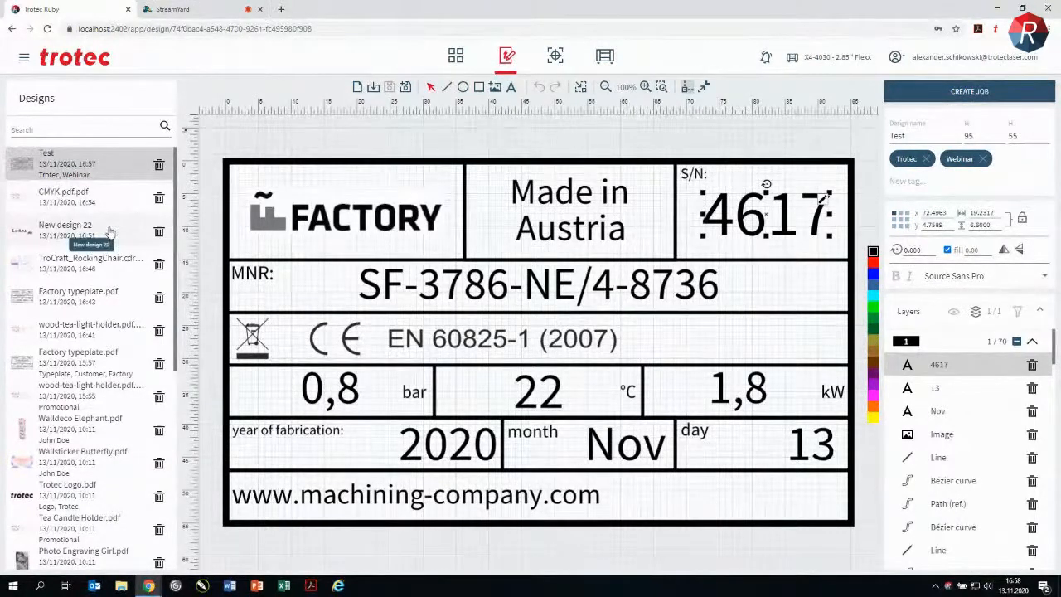
{"action": "double_click", "coordinate": [913, 249]}
{"action": "type", "text": "45"}
{"action": "key", "text": "Return"}
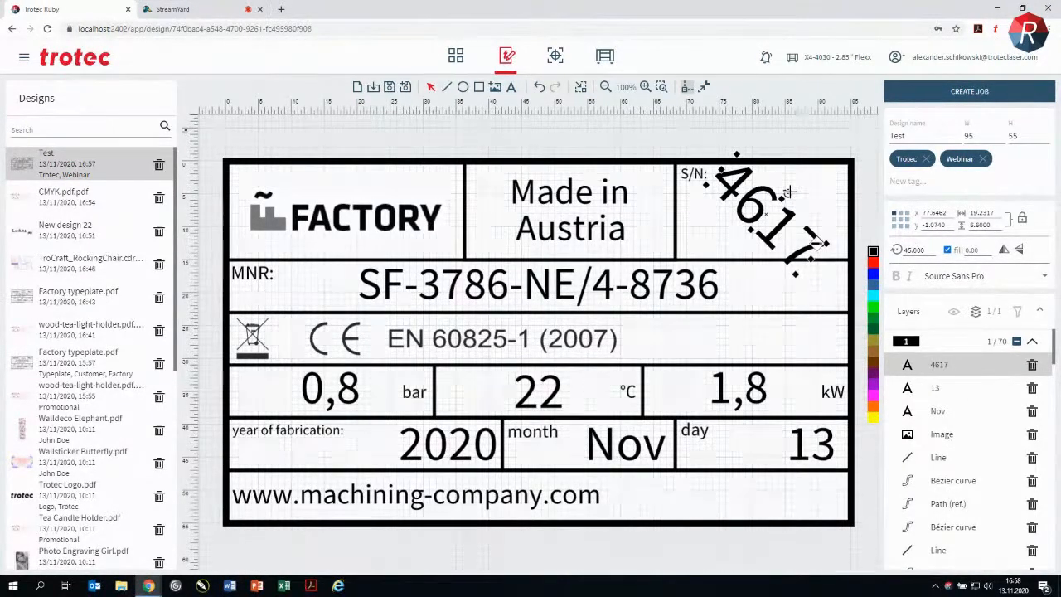
{"action": "left_click_drag", "start_coordinate": [790, 192], "coordinate": [766, 184]}
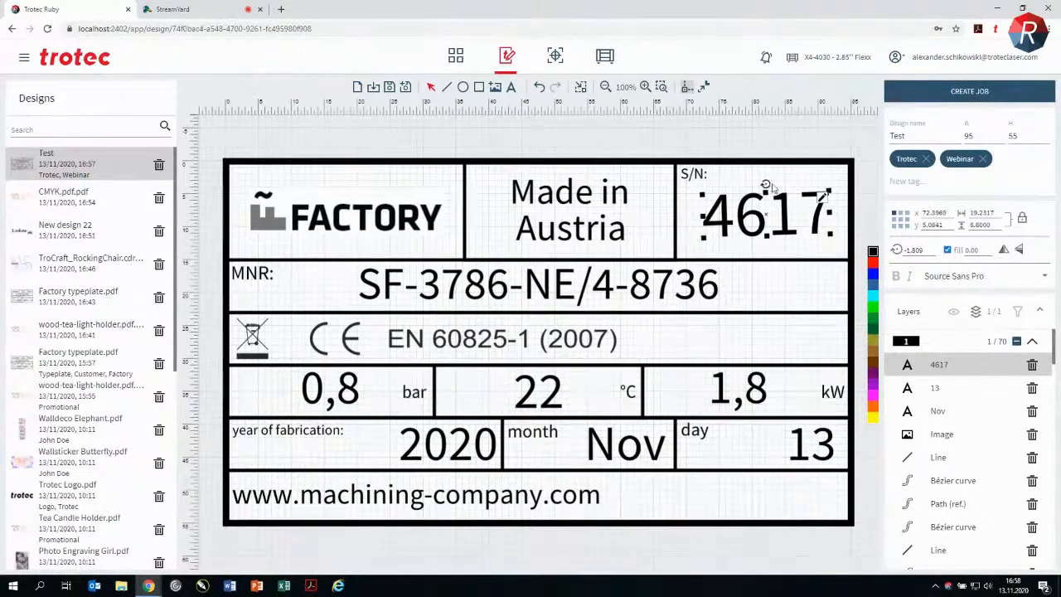
Step: Toggle the fill of the serial number text 4617 to compare both looks, leaving it switched off
{"action": "left_click", "coordinate": [948, 250]}
{"action": "left_click", "coordinate": [949, 250]}
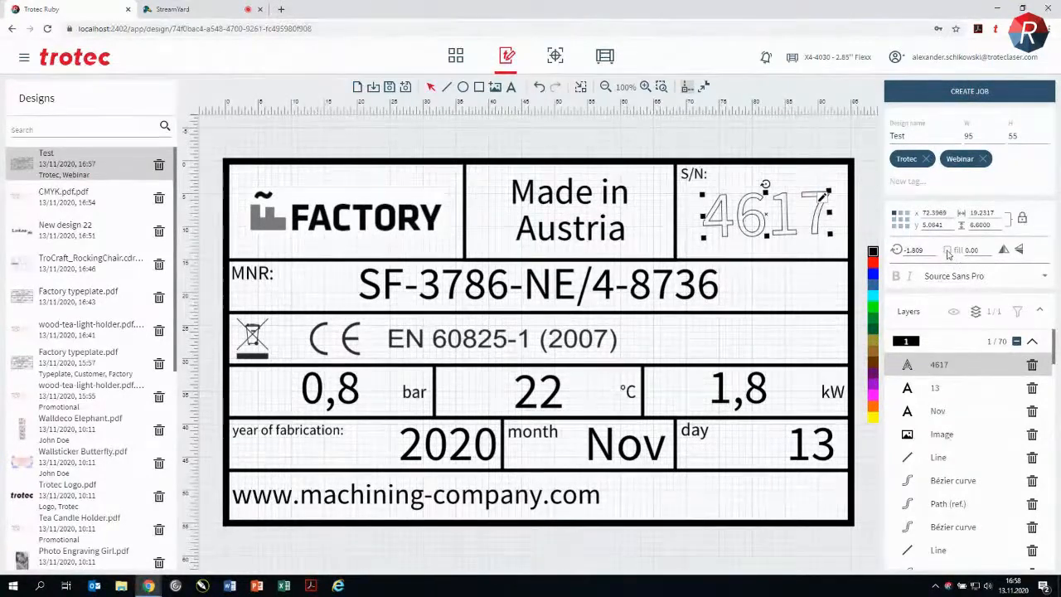
{"action": "scroll", "coordinate": [801, 227], "scroll_direction": "up", "scroll_amount": 1}
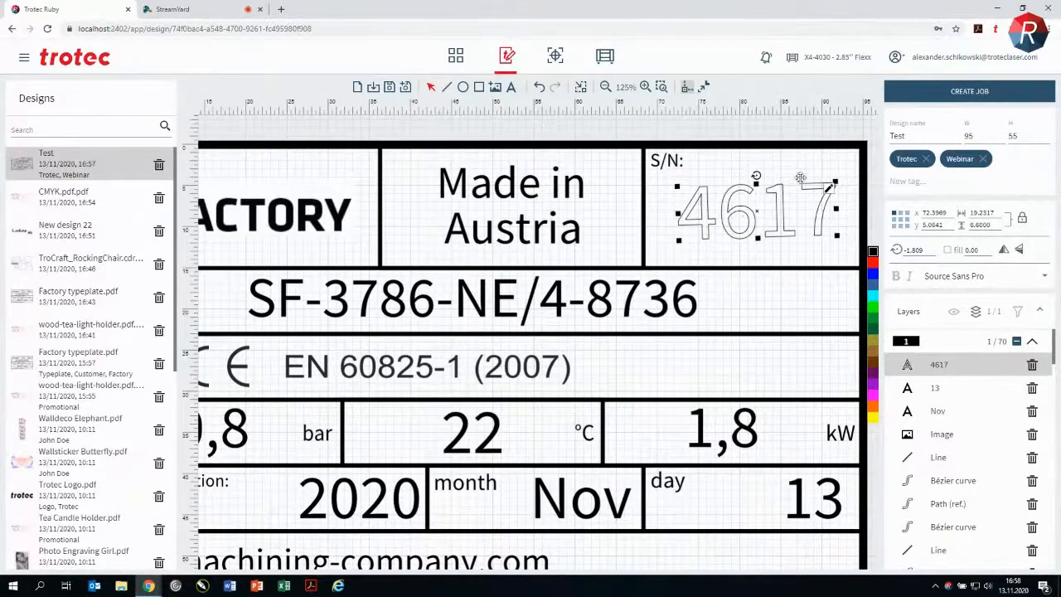
{"action": "left_click", "coordinate": [949, 251]}
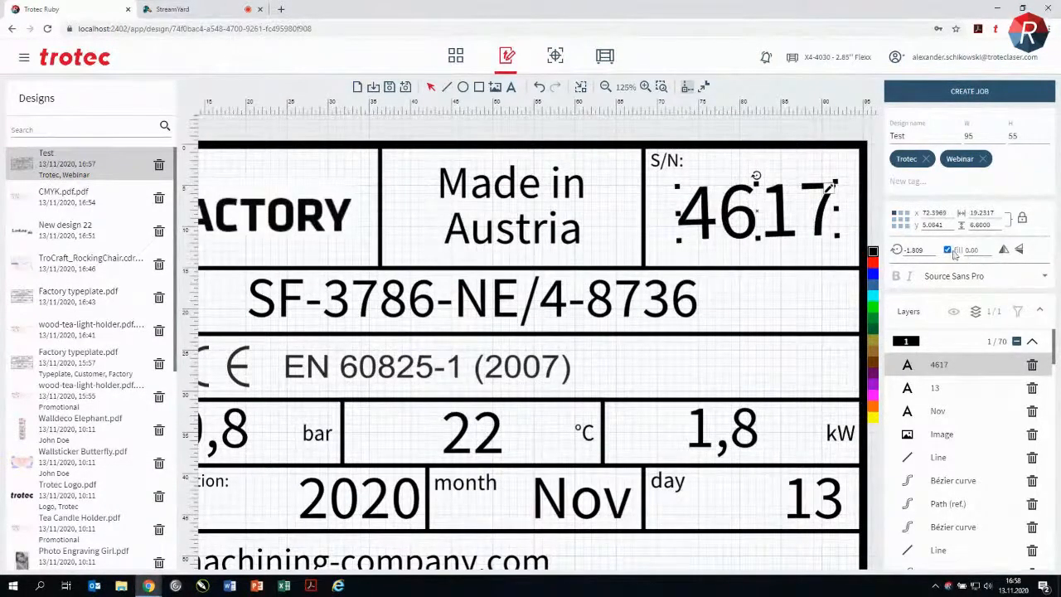
{"action": "left_click", "coordinate": [948, 251]}
Step: Try a line width of 1 on the serial number's outline and reduce it to 0.2
{"action": "double_click", "coordinate": [972, 250]}
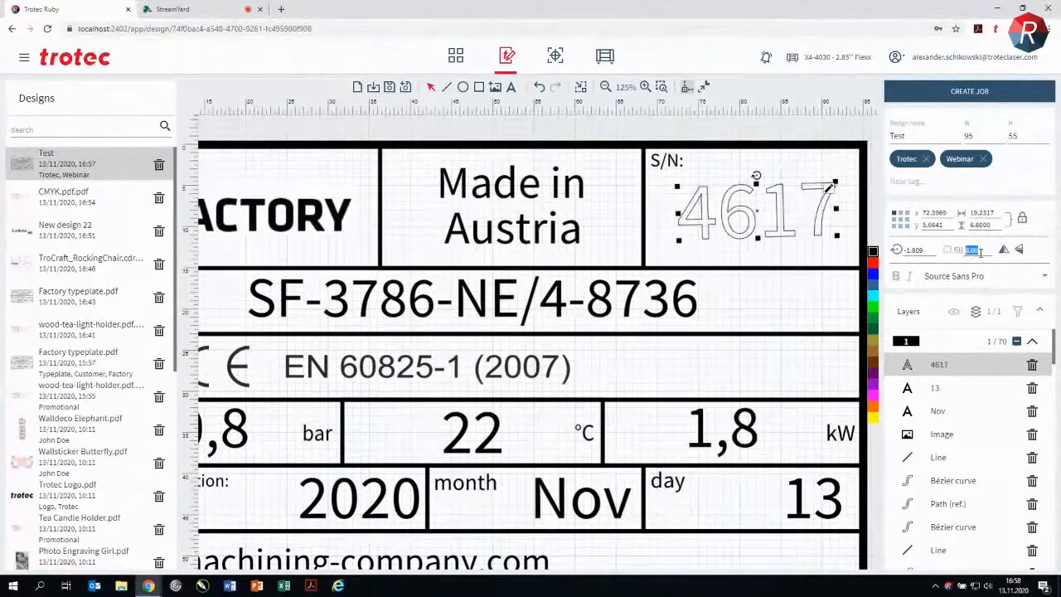
{"action": "type", "text": "1"}
{"action": "key", "text": "Return"}
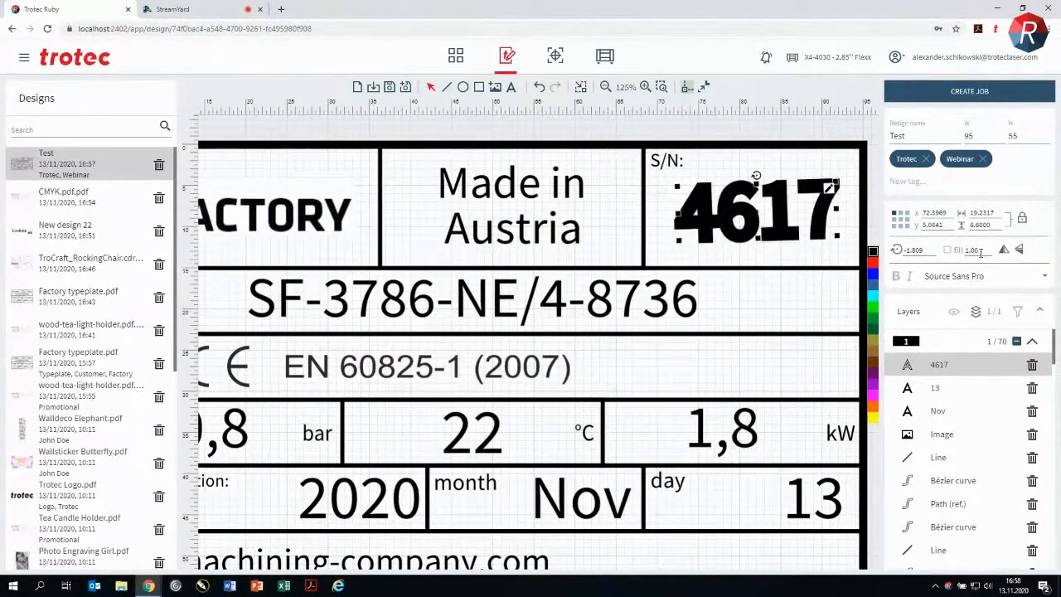
{"action": "type", "text": "0.2"}
{"action": "key", "text": "Return"}
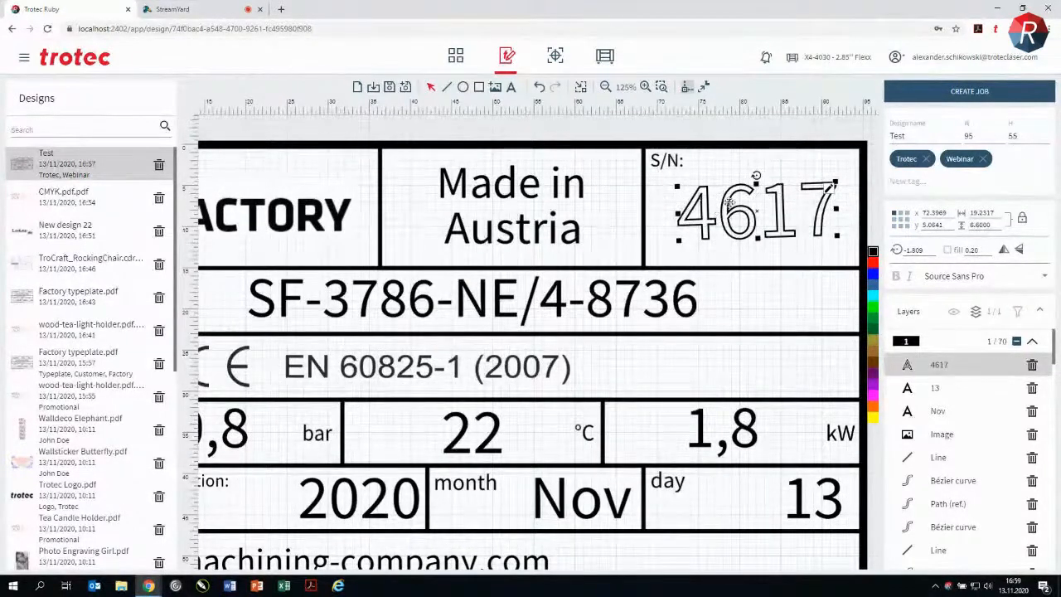
Step: Mirror the serial number text horizontally, flip it back and clear the selection
{"action": "left_click", "coordinate": [1004, 252]}
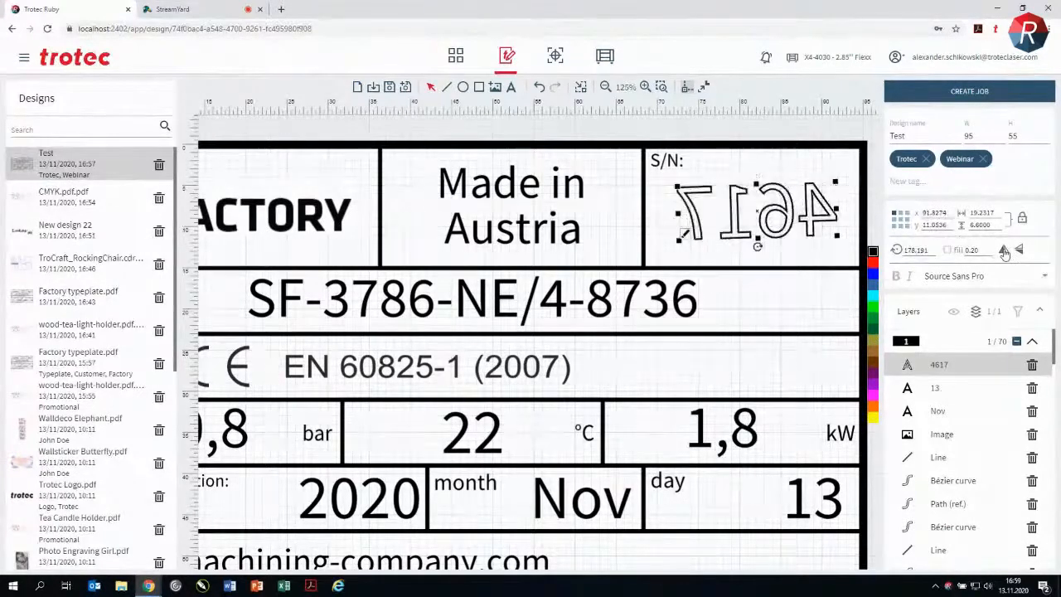
{"action": "left_click", "coordinate": [1004, 252]}
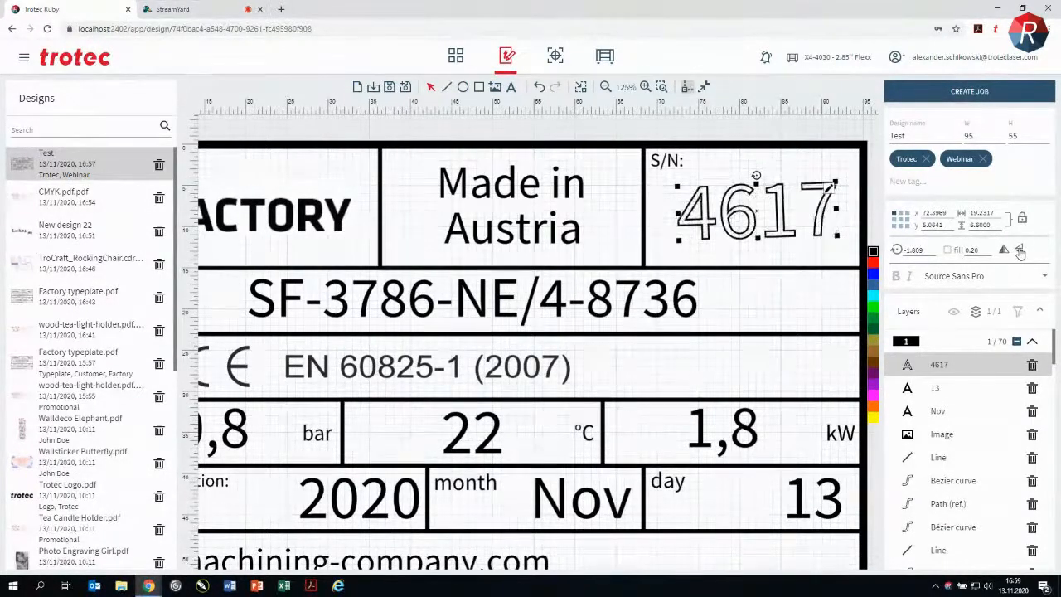
{"action": "left_click", "coordinate": [860, 137]}
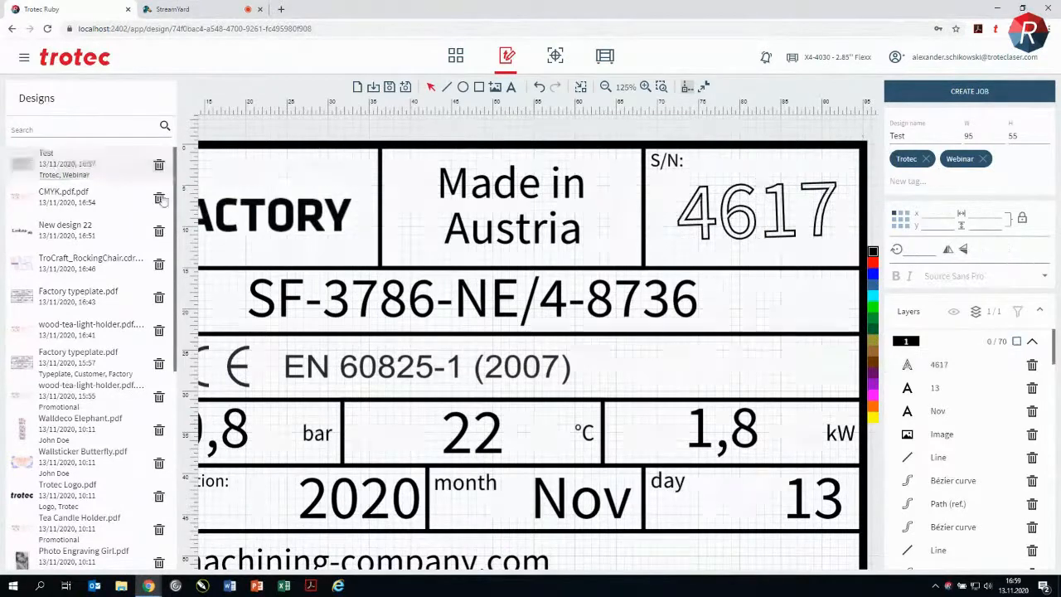
Step: Save the Test design and open New design 22 for editing
{"action": "left_click", "coordinate": [389, 86]}
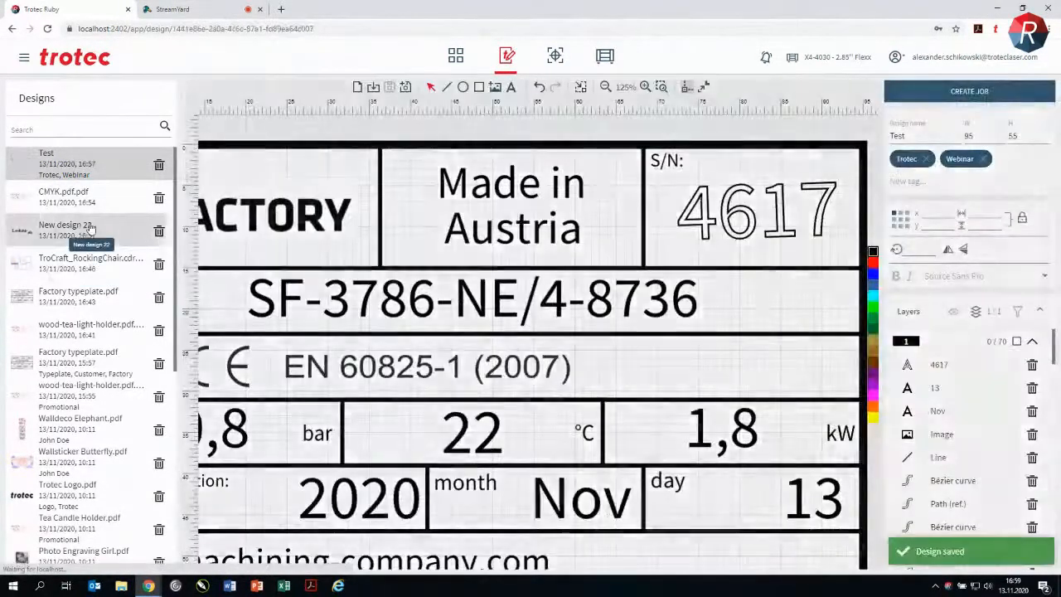
{"action": "left_click", "coordinate": [83, 228]}
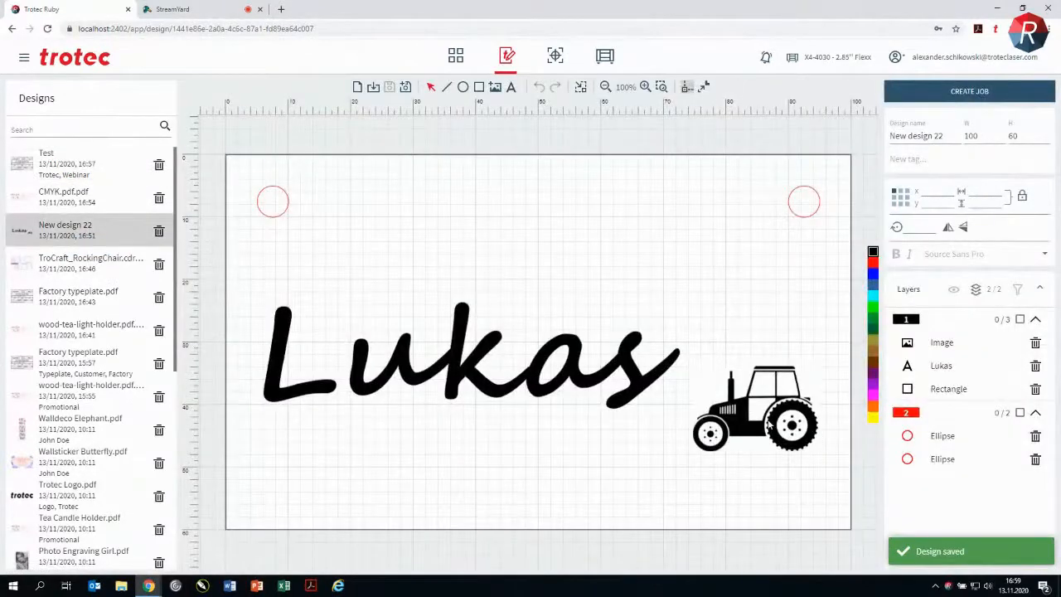
Step: Invert the tractor image's black and white areas repeatedly, ending with its original appearance
{"action": "left_click", "coordinate": [769, 422]}
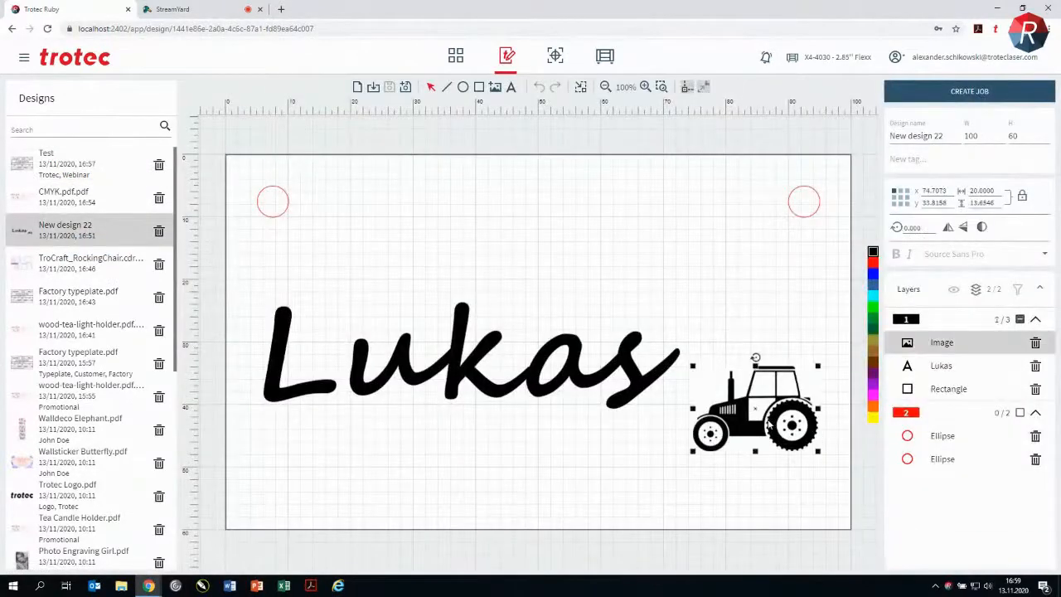
{"action": "left_click", "coordinate": [983, 228]}
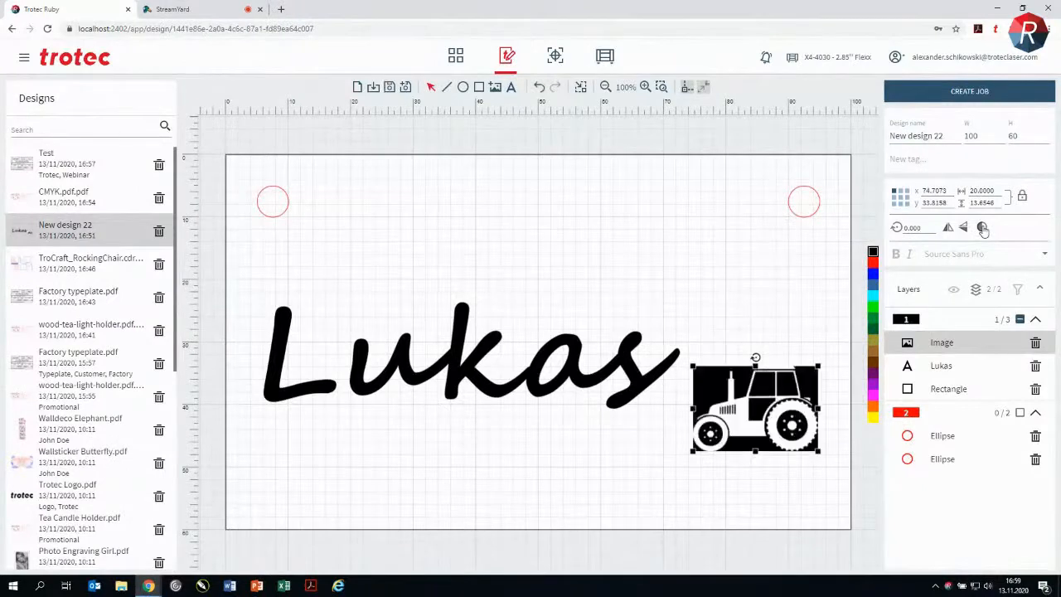
{"action": "left_click", "coordinate": [983, 228]}
{"action": "left_click", "coordinate": [984, 228]}
{"action": "left_click", "coordinate": [984, 228]}
{"action": "left_click", "coordinate": [983, 228]}
{"action": "left_click", "coordinate": [984, 228]}
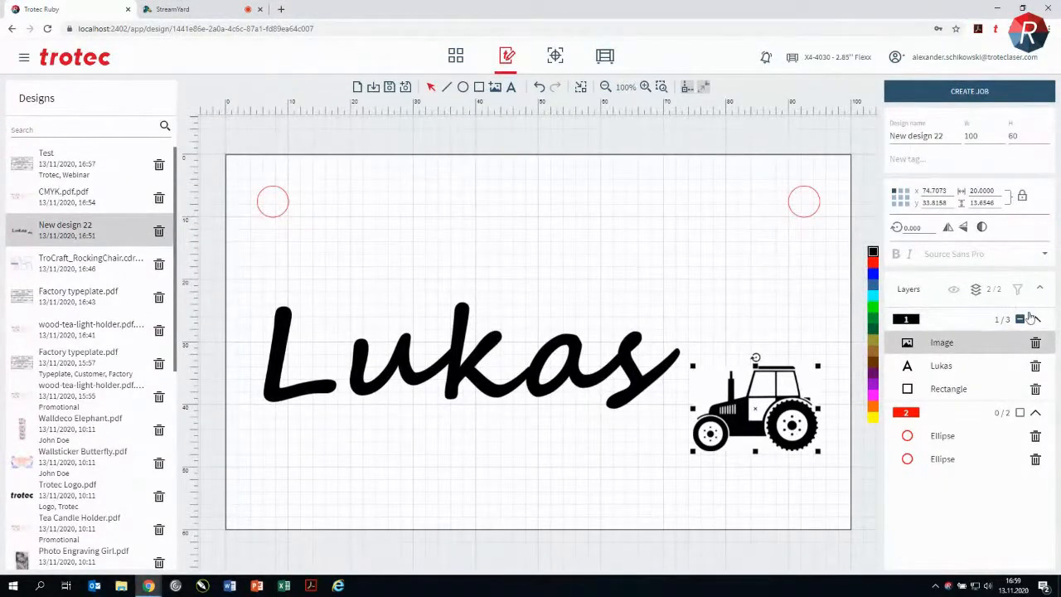
Step: Move the tractor image between the two ellipses in the object order and regroup the objects by layer
{"action": "left_click", "coordinate": [976, 290]}
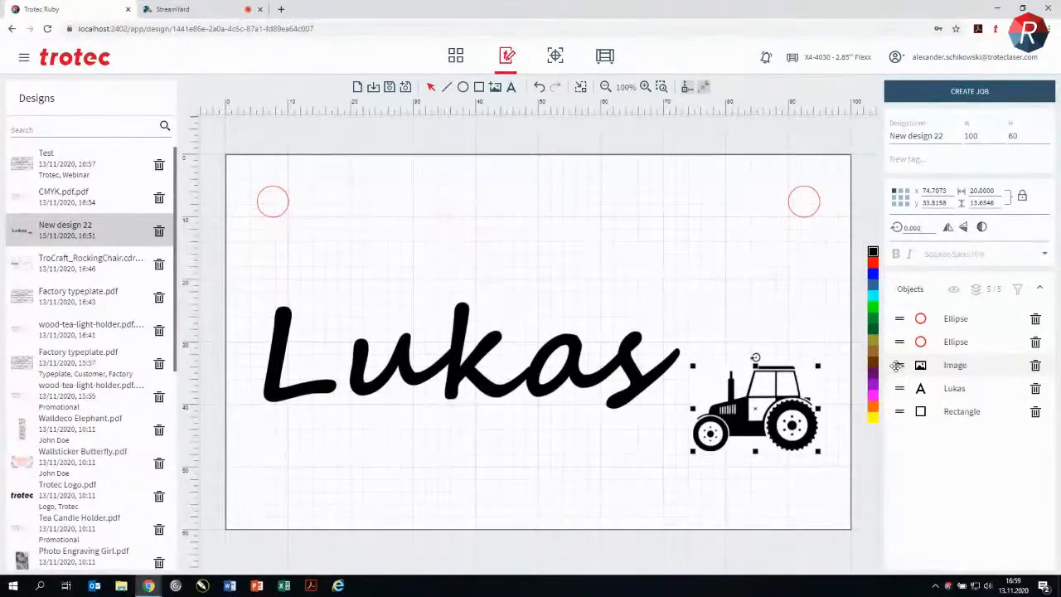
{"action": "left_click_drag", "start_coordinate": [897, 366], "coordinate": [898, 342]}
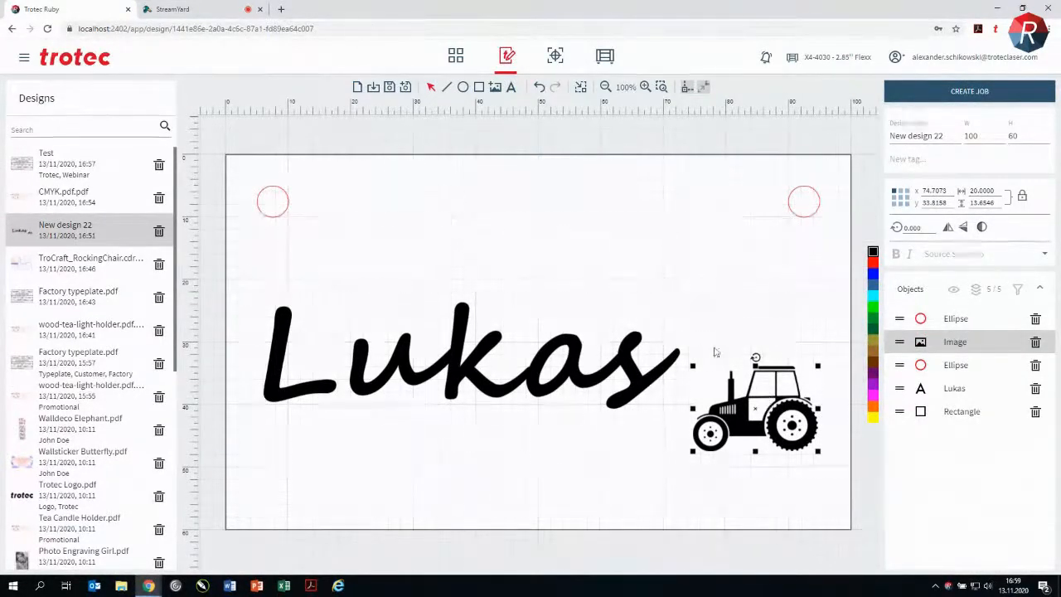
{"action": "left_click", "coordinate": [976, 291]}
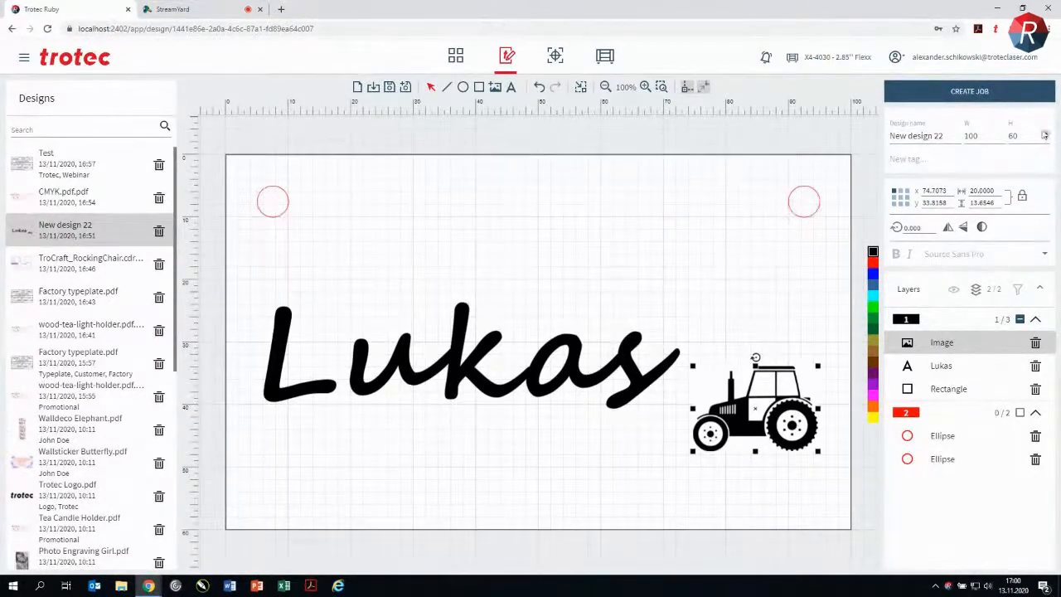
Step: Create a job from New design 22 and view the available designs and jobs
{"action": "left_click", "coordinate": [1031, 99]}
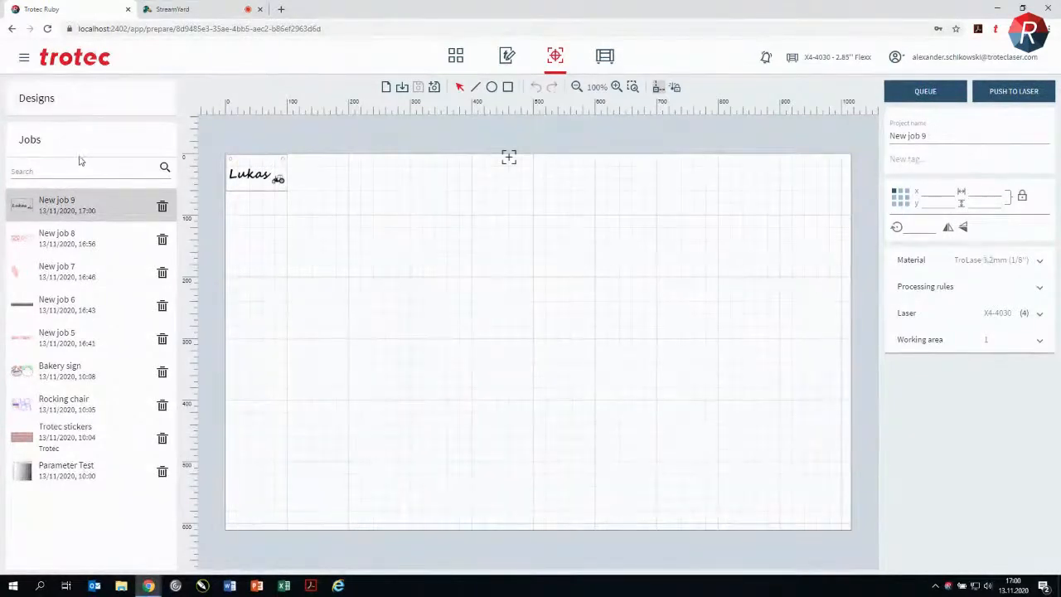
{"action": "left_click", "coordinate": [90, 108]}
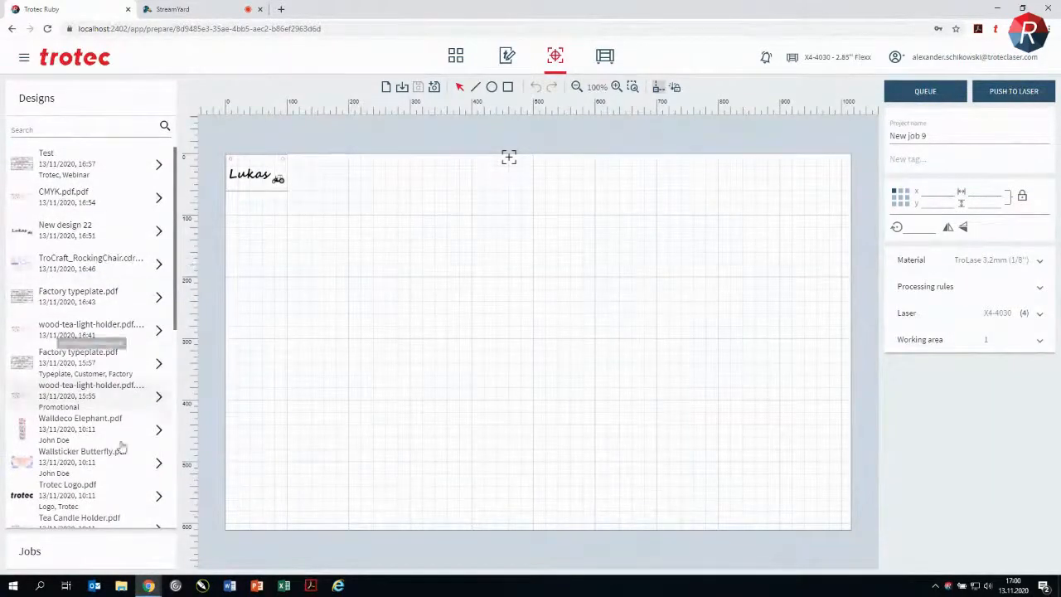
{"action": "left_click", "coordinate": [83, 553]}
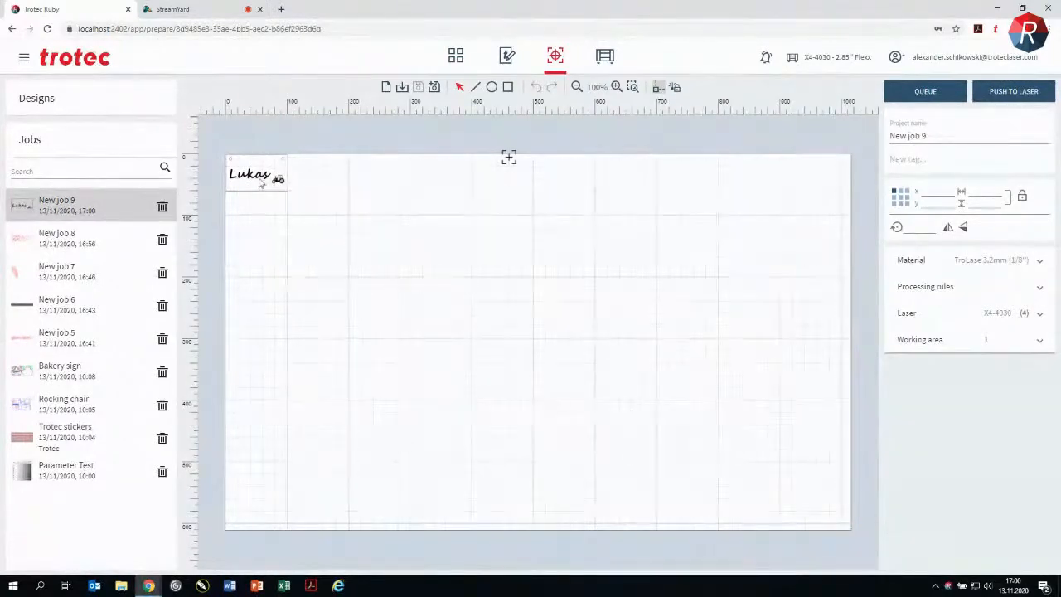
Step: Move the laser head to the lower-right corner of the name plate in the working area
{"action": "scroll", "coordinate": [377, 215], "scroll_direction": "up", "scroll_amount": 1}
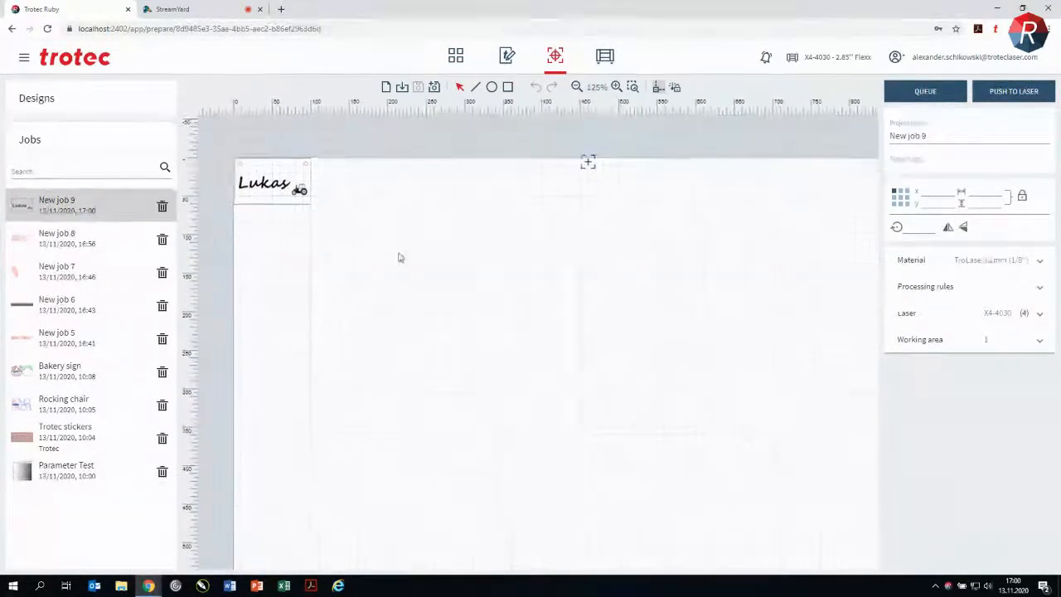
{"action": "scroll", "coordinate": [404, 249], "scroll_direction": "up", "scroll_amount": 3}
{"action": "scroll", "coordinate": [510, 322], "scroll_direction": "down", "scroll_amount": 3}
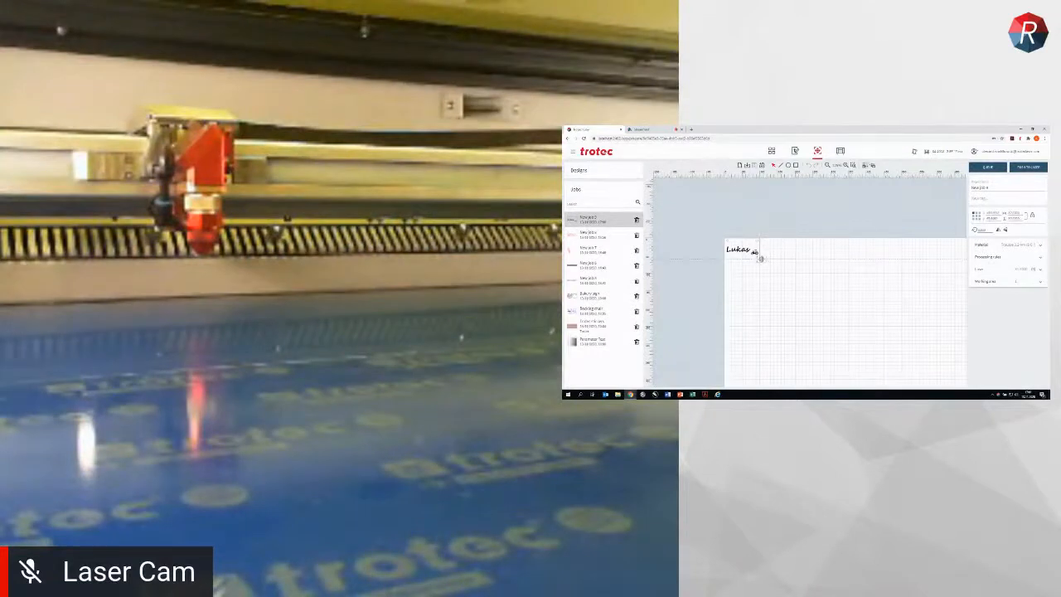
{"action": "left_click", "coordinate": [760, 259]}
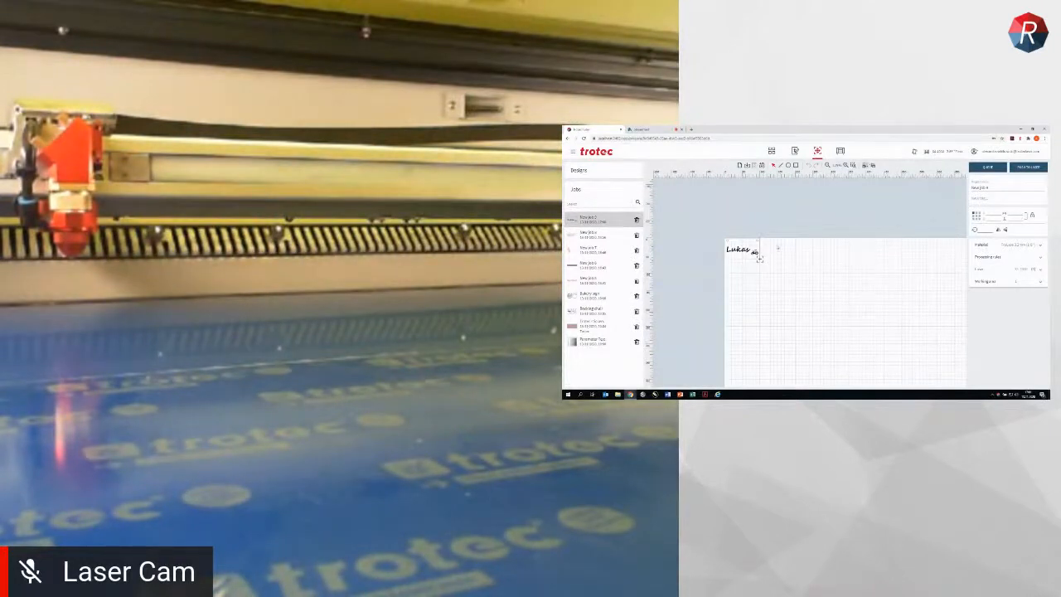
Step: Move the laser head to the upper-left corner of the name plate at the working area's origin
{"action": "scroll", "coordinate": [760, 259], "scroll_direction": "up", "scroll_amount": 2}
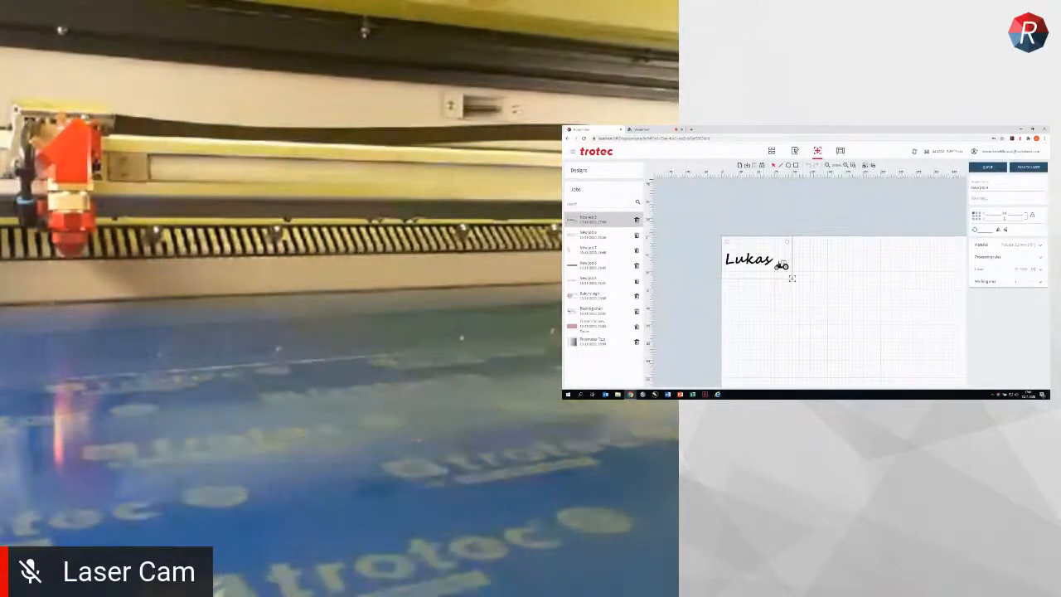
{"action": "scroll", "coordinate": [768, 270], "scroll_direction": "up", "scroll_amount": 1}
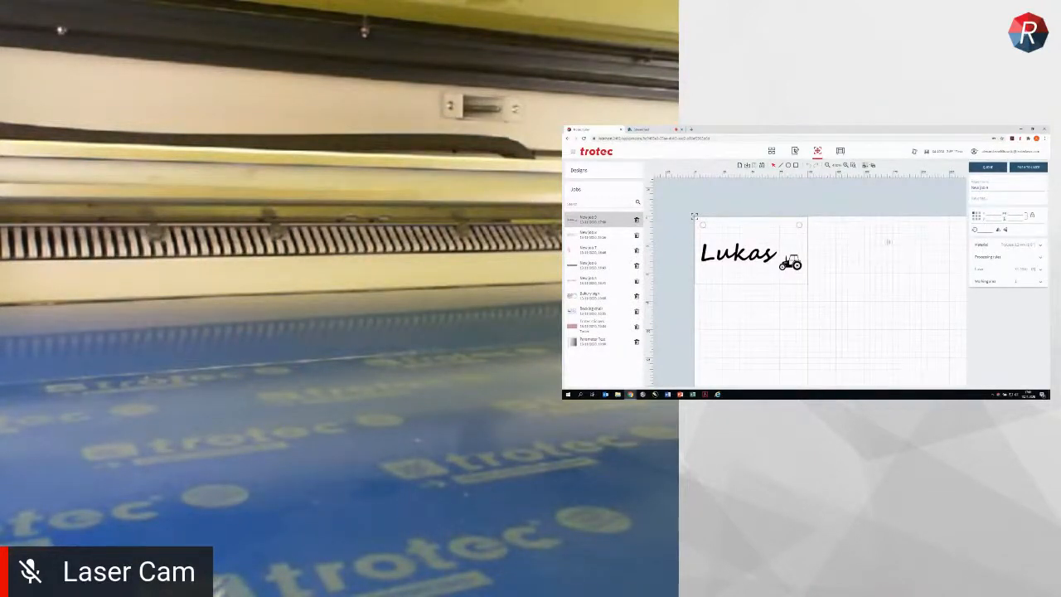
{"action": "scroll", "coordinate": [897, 279], "scroll_direction": "down", "scroll_amount": 2}
{"action": "left_click_drag", "start_coordinate": [916, 300], "coordinate": [853, 263]}
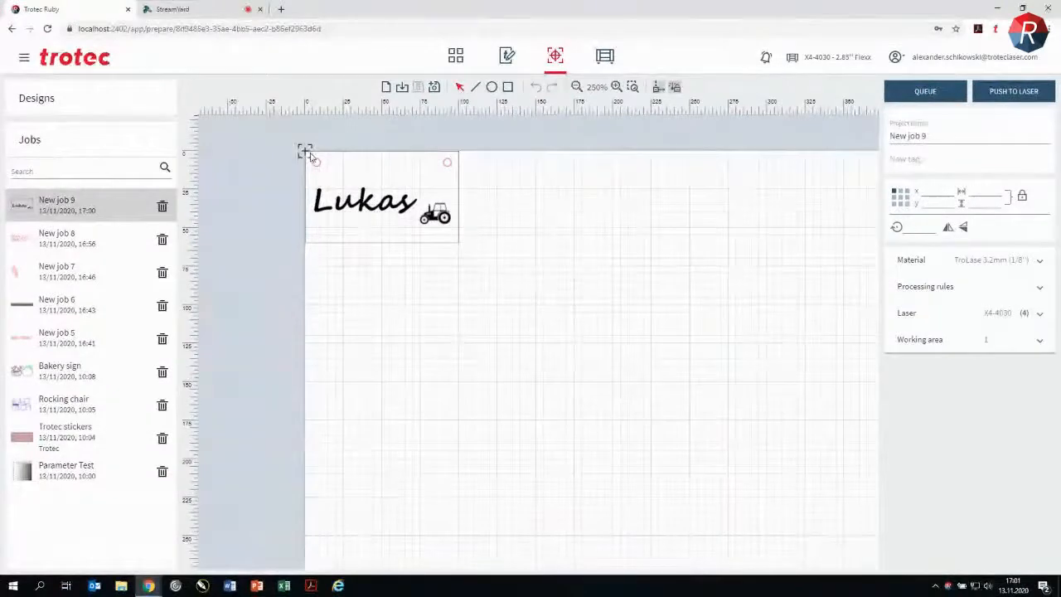
{"action": "left_click", "coordinate": [734, 152]}
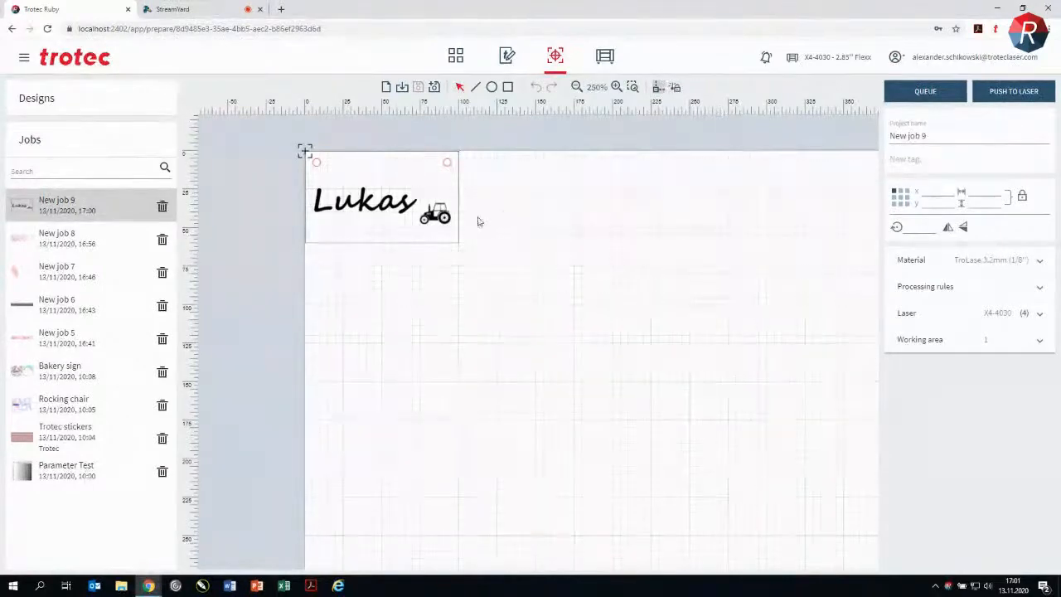
Step: Add the TroLase tag to New job 9
{"action": "scroll", "coordinate": [597, 265], "scroll_direction": "down", "scroll_amount": 2}
{"action": "left_click_drag", "start_coordinate": [559, 300], "coordinate": [404, 289]}
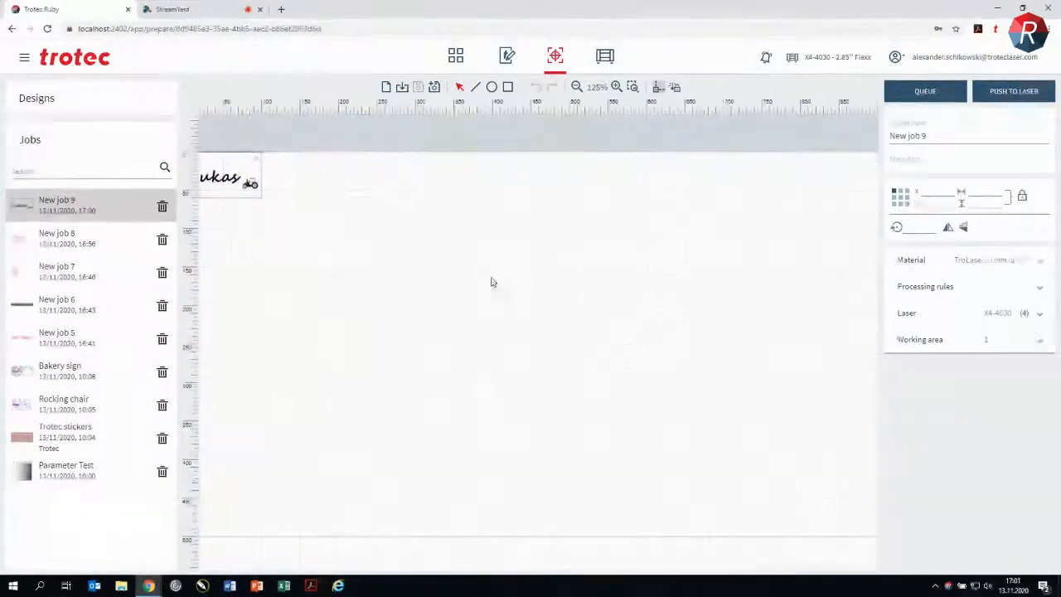
{"action": "left_click", "coordinate": [925, 158]}
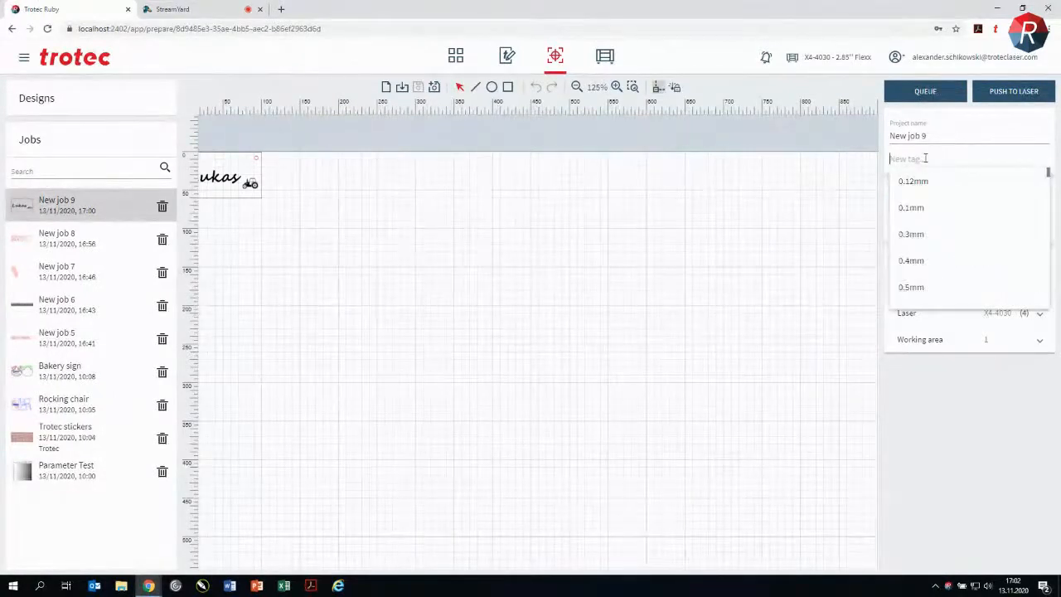
{"action": "type", "text": "tr"}
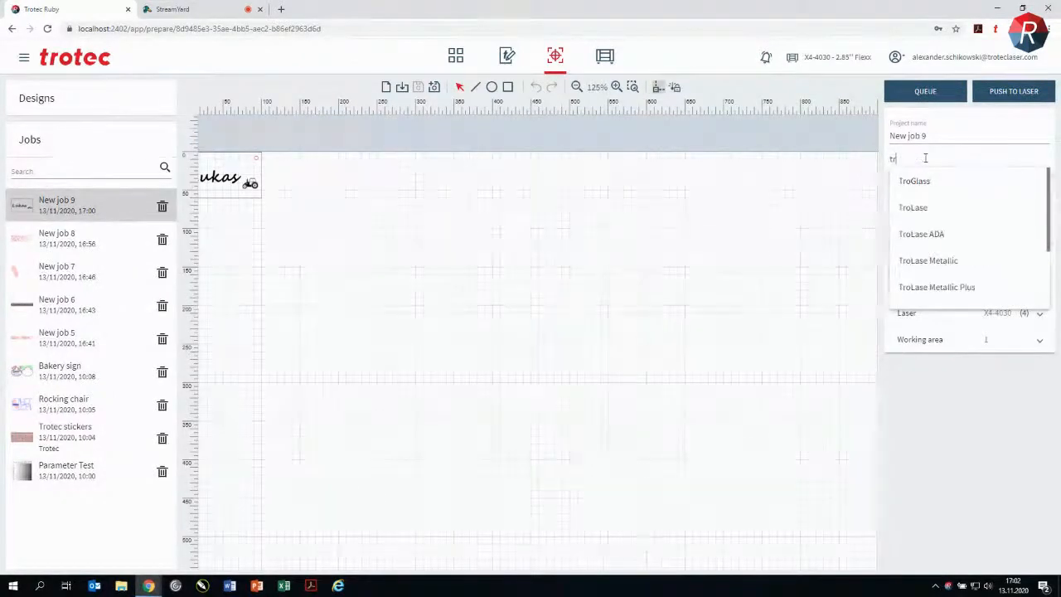
{"action": "left_click", "coordinate": [925, 208]}
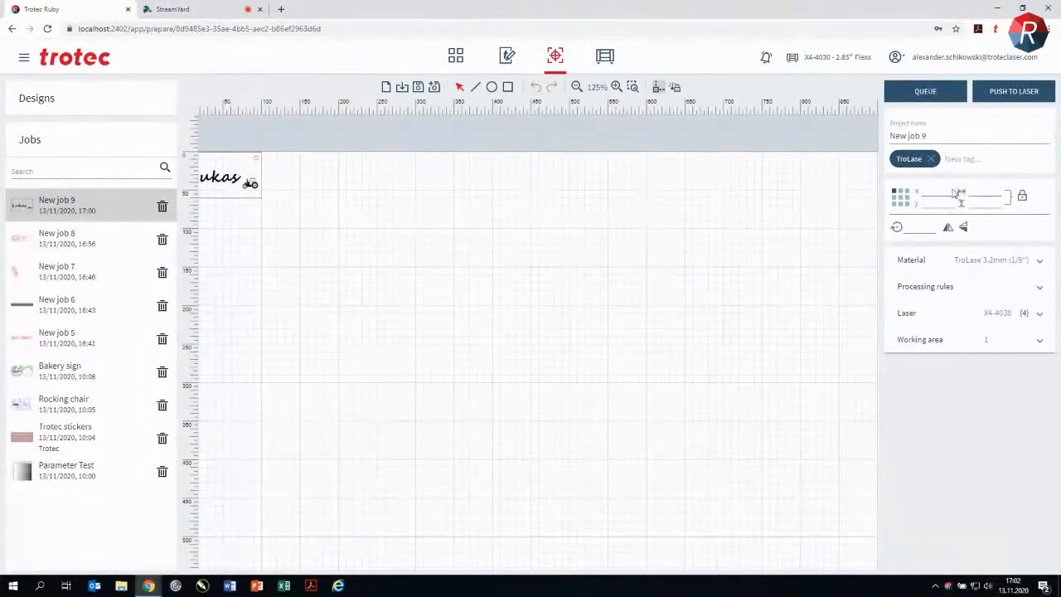
Step: Enlarge the name plate to about 431 by 258 and rotate it by about 5.7 degrees
{"action": "left_click_drag", "start_coordinate": [246, 179], "coordinate": [804, 417]}
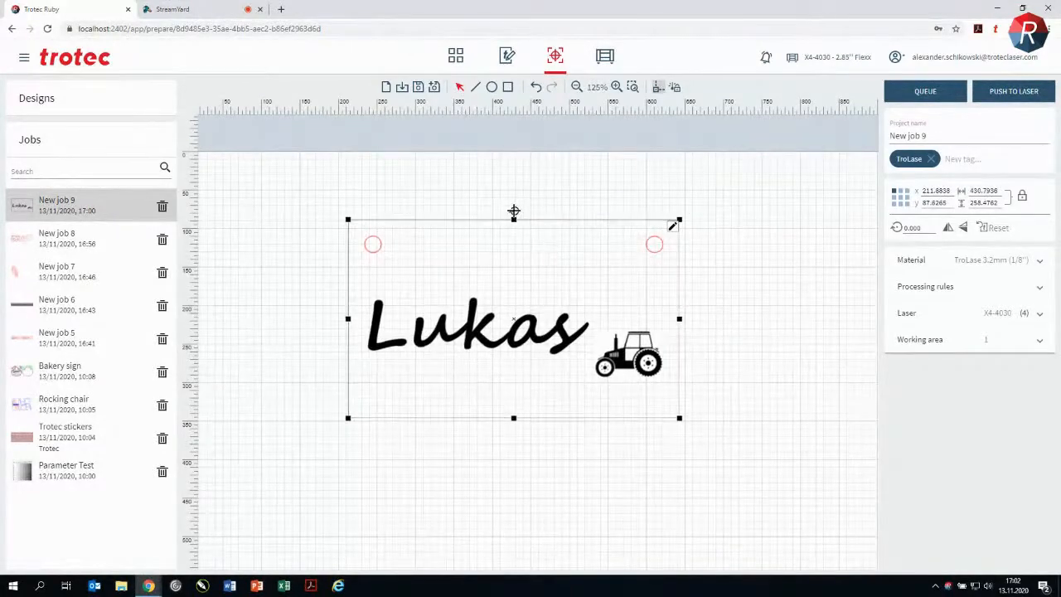
{"action": "mouse_move", "coordinate": [514, 209]}
{"action": "left_mouse_down"}
{"action": "mouse_move", "coordinate": [542, 211]}
{"action": "mouse_move", "coordinate": [525, 209]}
{"action": "left_mouse_up"}
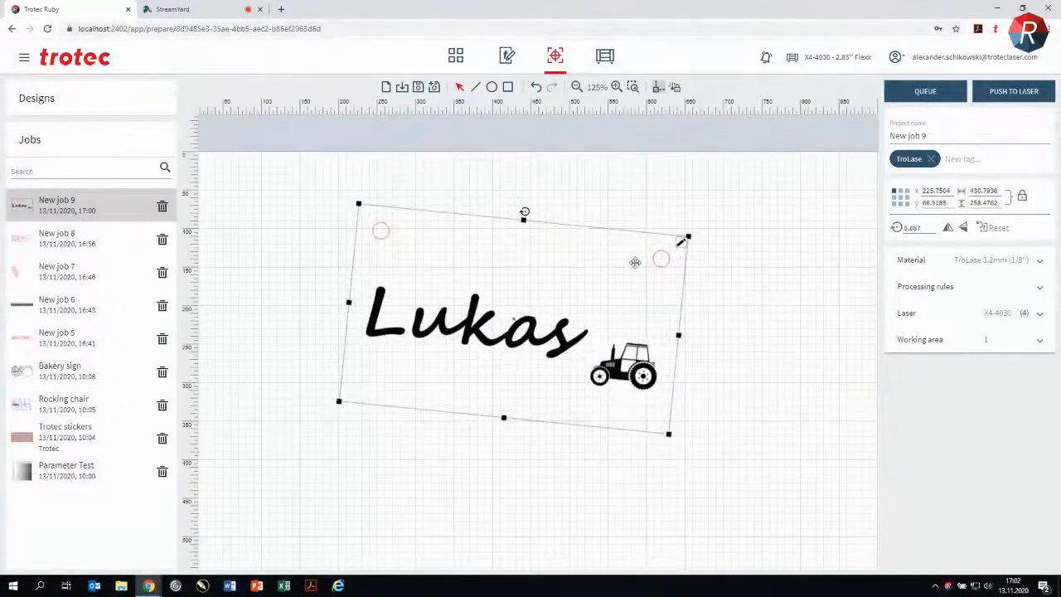
Step: Duplicate the rotated name plate and move one of the two to about X 510, Y 150
{"action": "scroll", "coordinate": [637, 264], "scroll_direction": "down", "scroll_amount": 1}
{"action": "left_click_drag", "start_coordinate": [762, 403], "coordinate": [588, 371]}
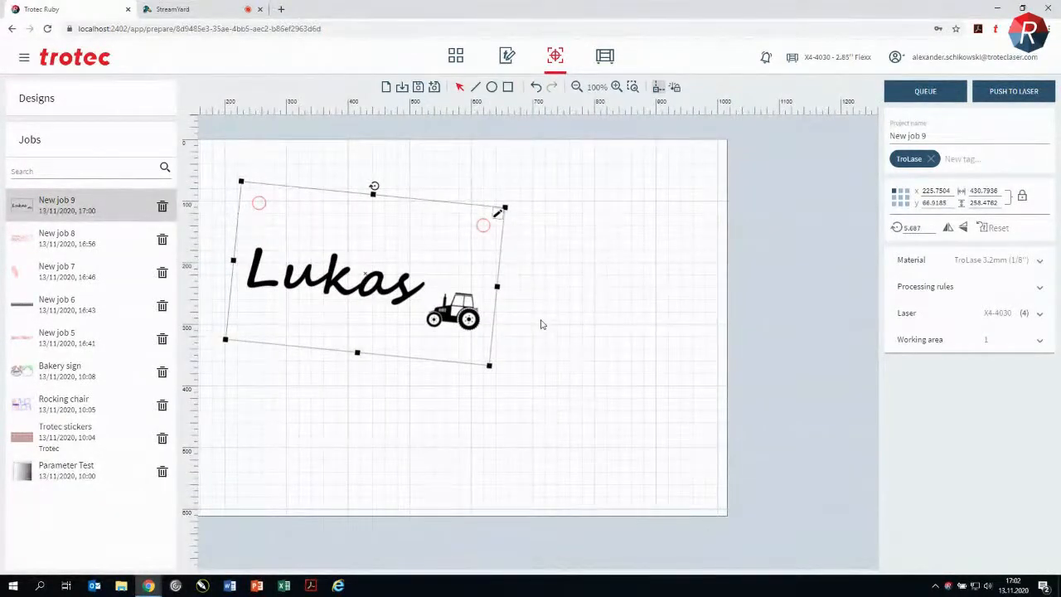
{"action": "key", "text": "ctrl+v"}
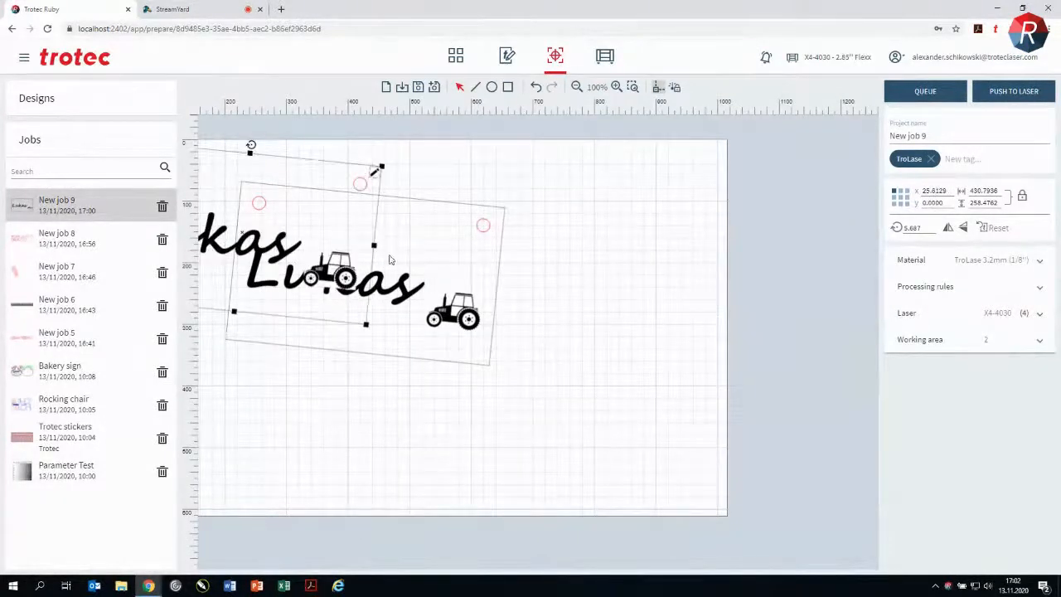
{"action": "left_click_drag", "start_coordinate": [389, 259], "coordinate": [565, 309]}
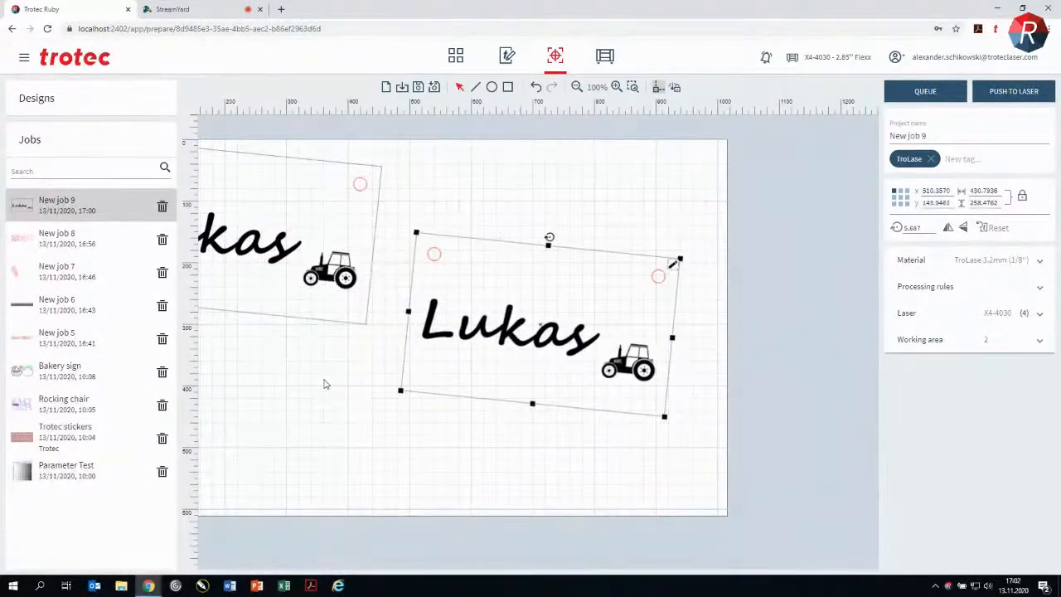
{"action": "left_click_drag", "start_coordinate": [326, 383], "coordinate": [390, 387]}
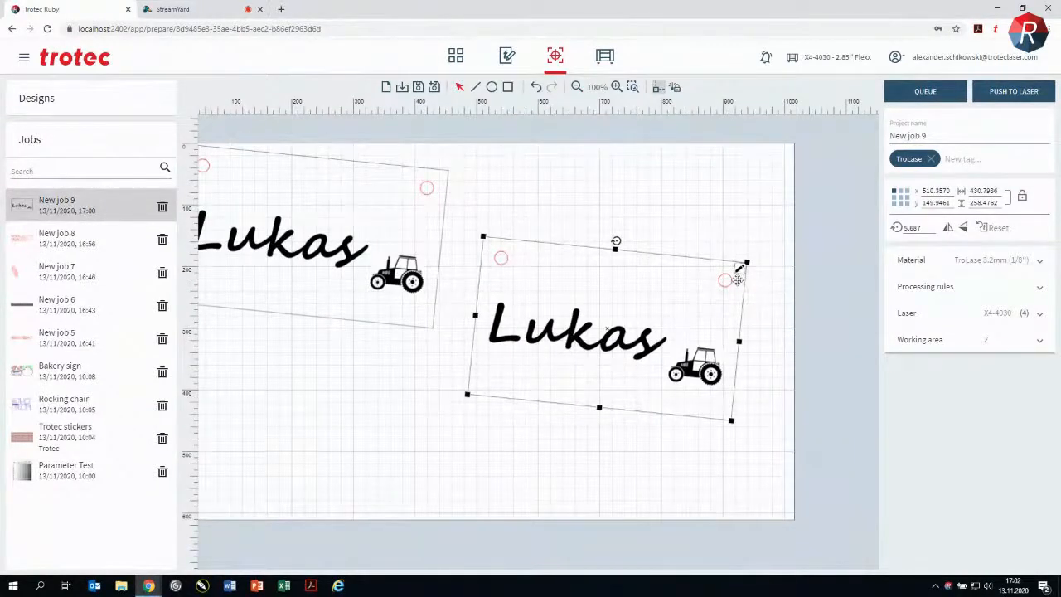
Step: Reset both name plates to their original size and rotation and place them side by side, the second at about X 392, Y 150
{"action": "left_click", "coordinate": [987, 229]}
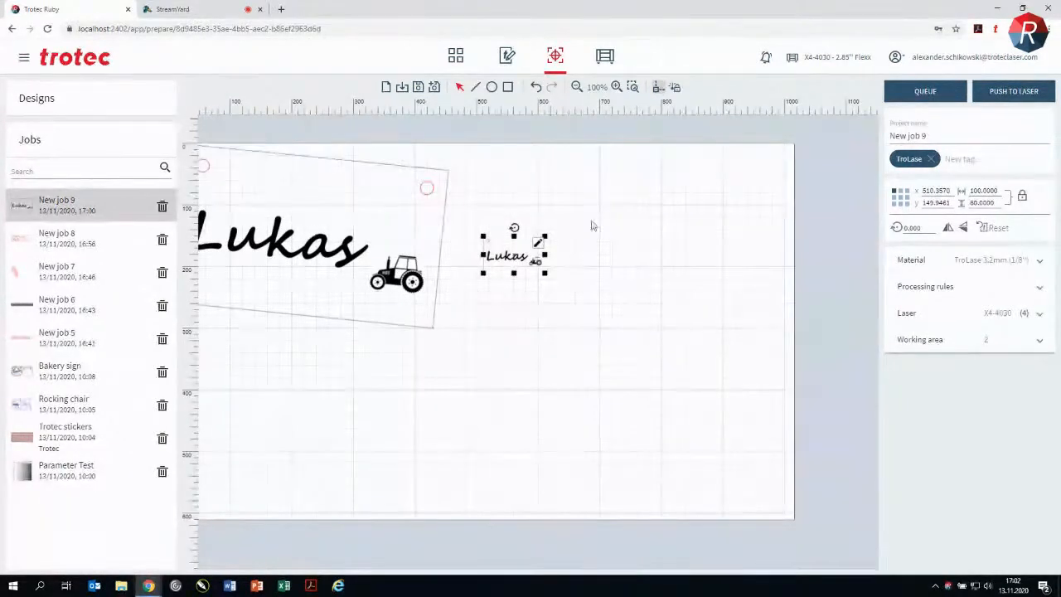
{"action": "left_click", "coordinate": [418, 221]}
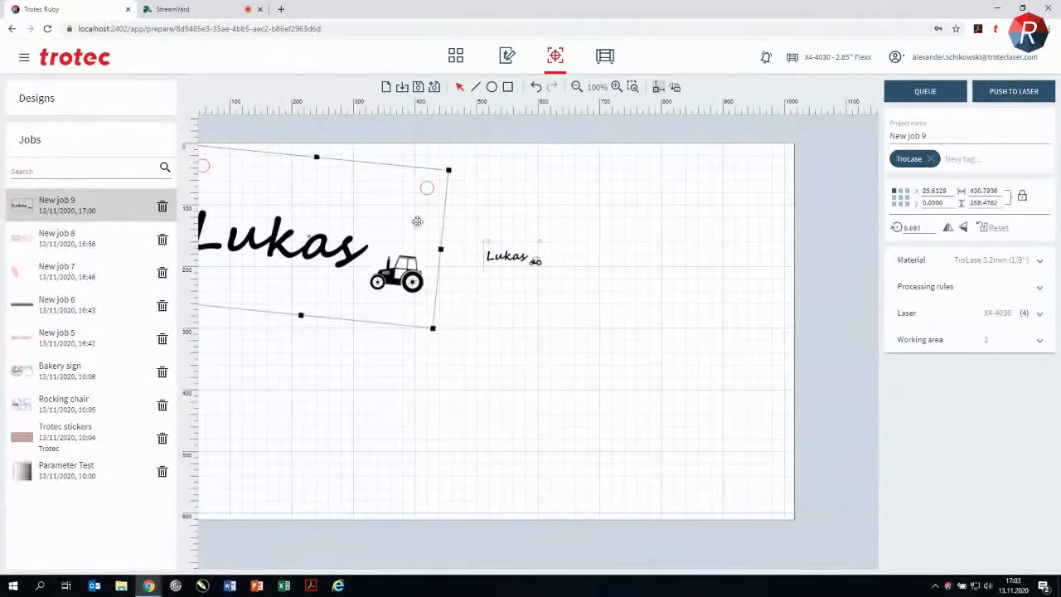
{"action": "left_click", "coordinate": [990, 227]}
{"action": "left_click_drag", "start_coordinate": [259, 194], "coordinate": [478, 285]}
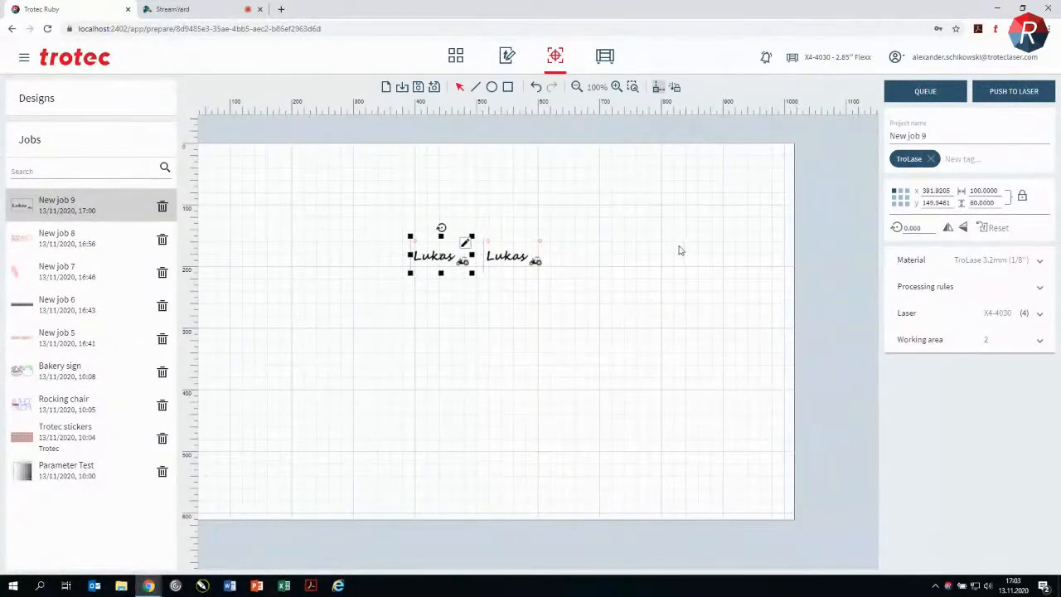
Step: Open the job's material settings
{"action": "left_click", "coordinate": [942, 264]}
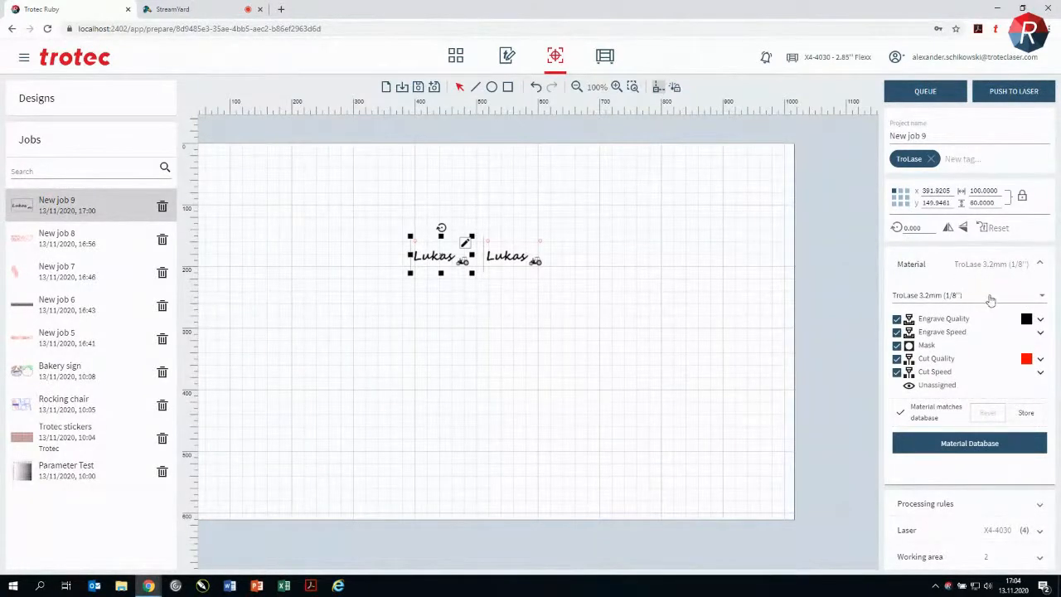
Step: Search the material list for "alu" and for "wood", look through the entries, and close it with TroLase 3.2mm (1/8'') kept
{"action": "left_click", "coordinate": [938, 297]}
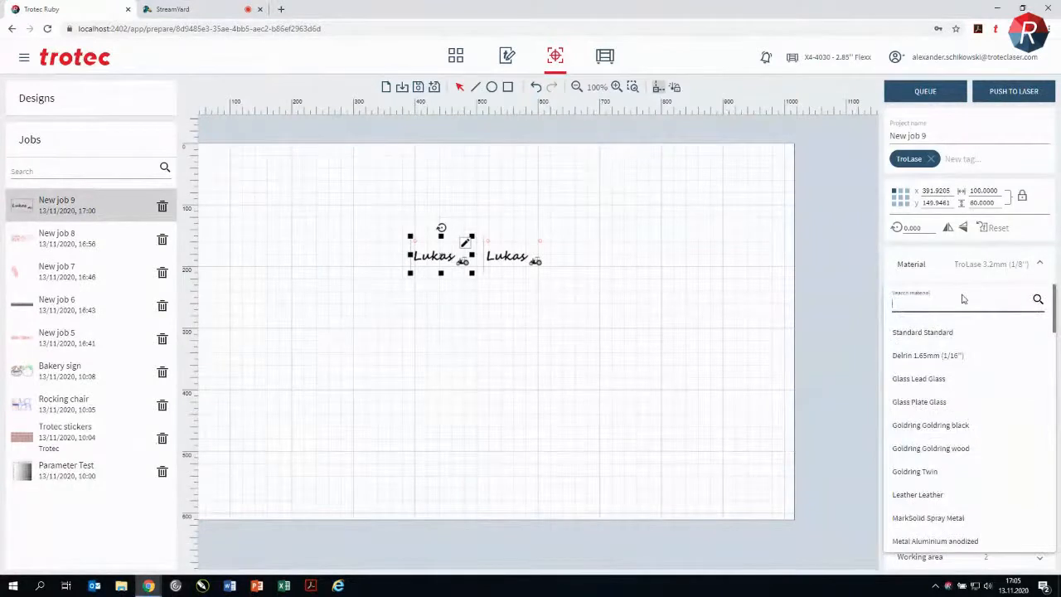
{"action": "type", "text": "alu"}
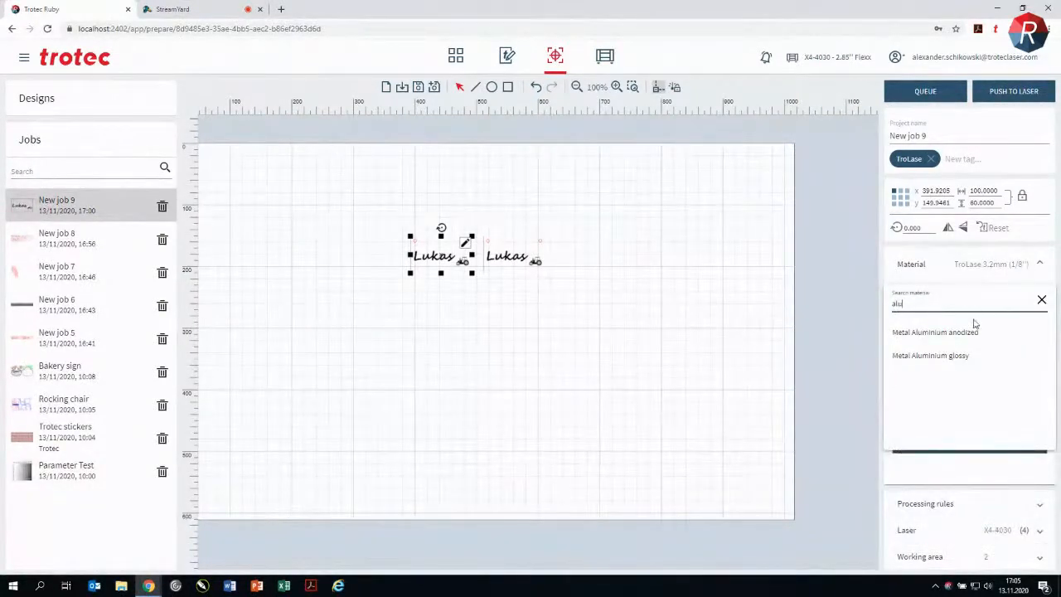
{"action": "key", "text": "BackSpace"}
{"action": "key", "text": "BackSpace"}
{"action": "key", "text": "BackSpace"}
{"action": "type", "text": "wood"}
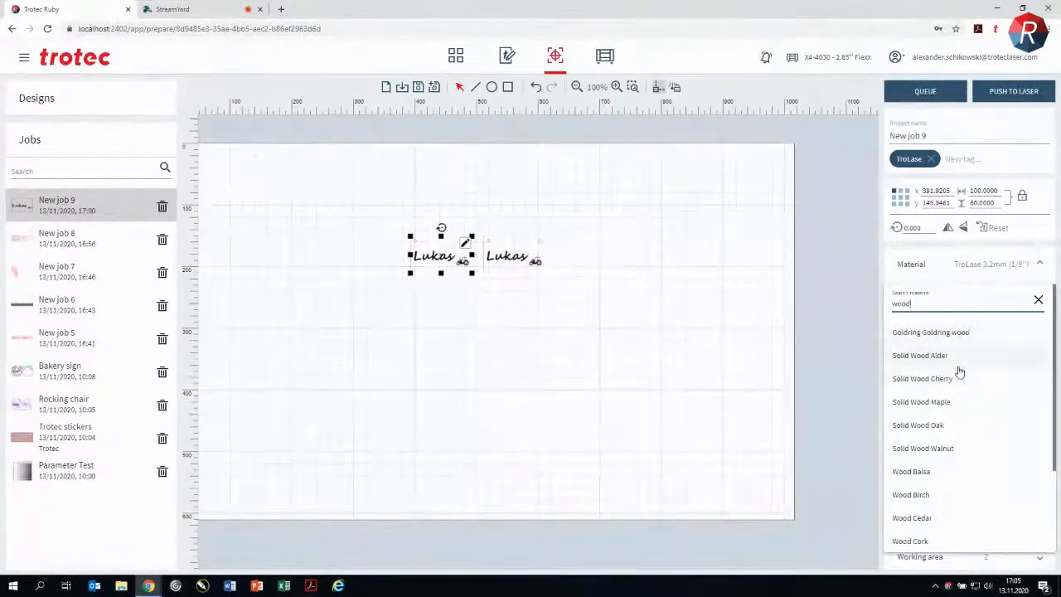
{"action": "scroll", "coordinate": [962, 370], "scroll_direction": "down", "scroll_amount": 2}
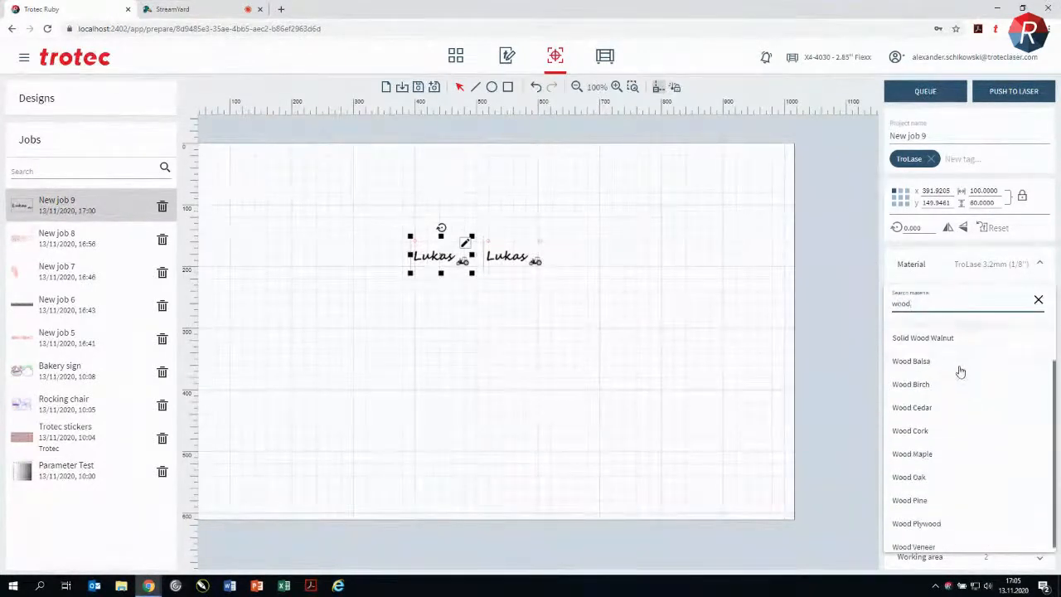
{"action": "scroll", "coordinate": [963, 406], "scroll_direction": "up", "scroll_amount": 3}
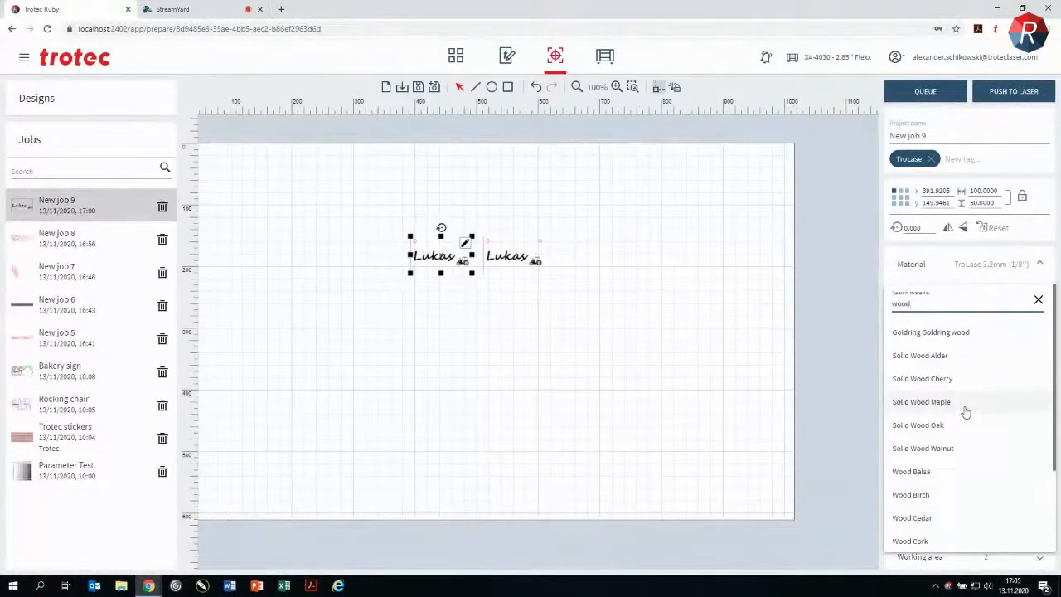
{"action": "scroll", "coordinate": [943, 497], "scroll_direction": "down", "scroll_amount": 2}
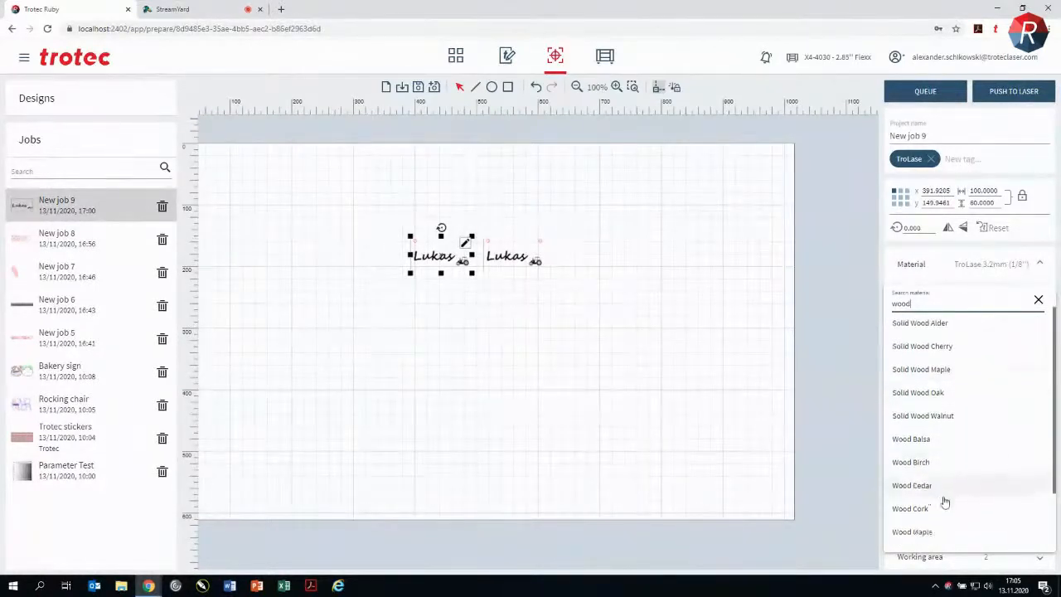
{"action": "left_click", "coordinate": [1038, 300]}
{"action": "left_click", "coordinate": [923, 284]}
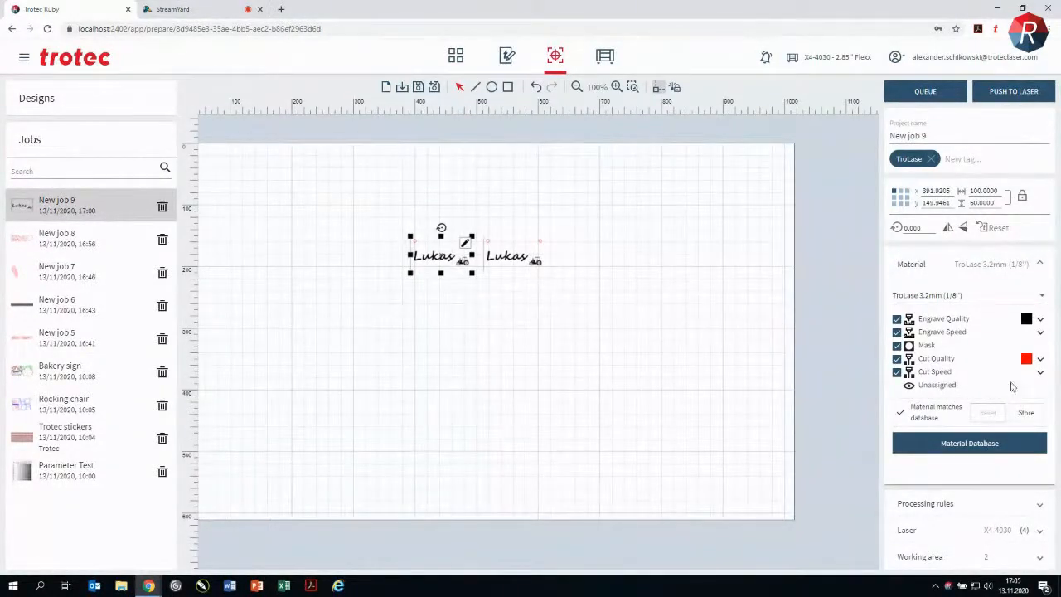
Step: Recolour the tractor image on the first name plate to blue and update the job with the edited design
{"action": "left_click", "coordinate": [467, 244]}
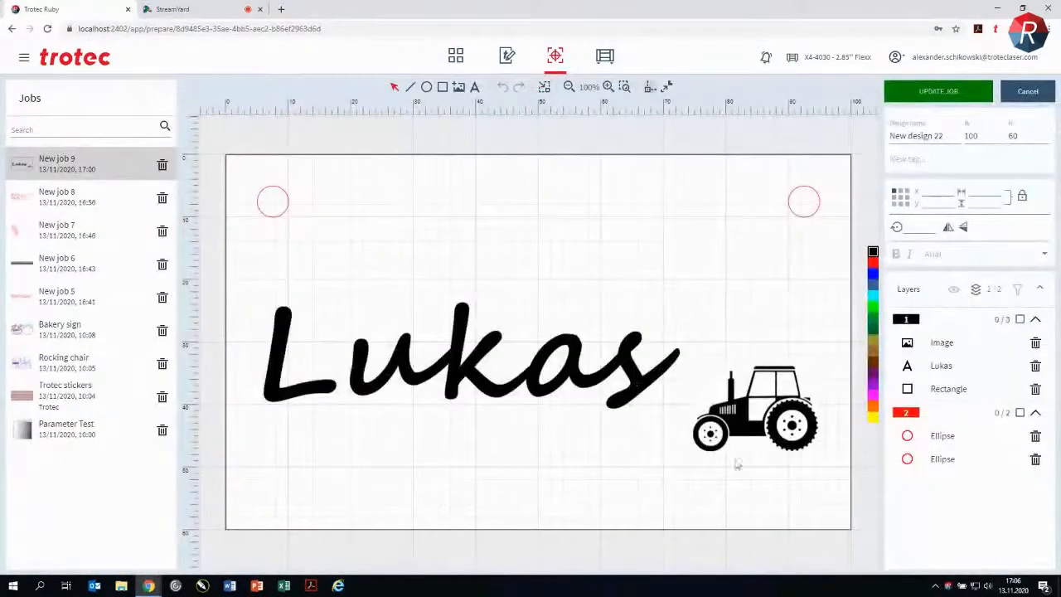
{"action": "left_click", "coordinate": [767, 422]}
{"action": "left_click", "coordinate": [872, 274]}
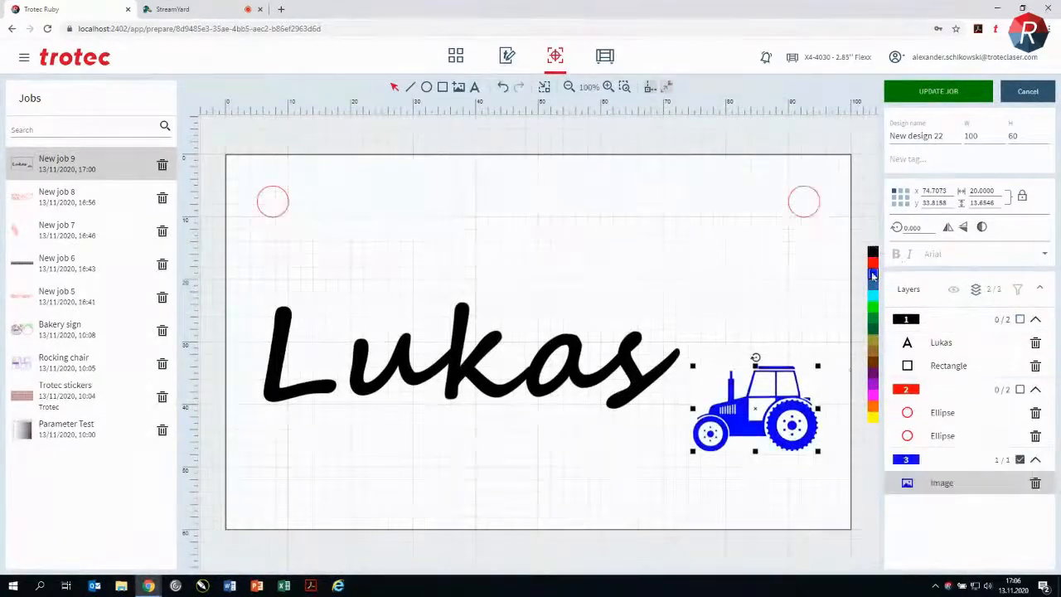
{"action": "left_click", "coordinate": [932, 92]}
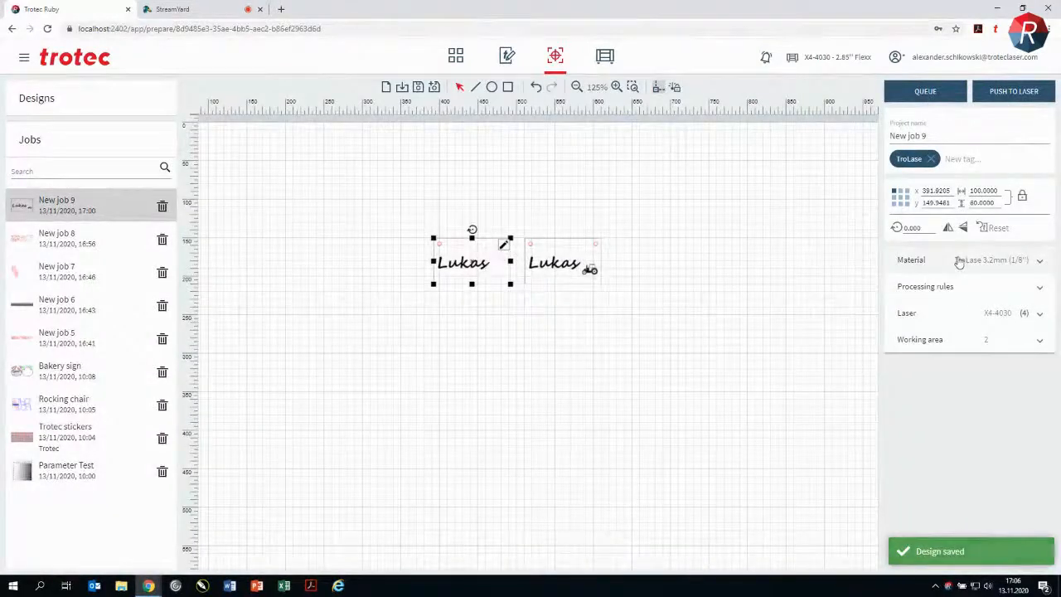
Step: Unassign the tractor's blue colour from the Mask process and assign it to Engrave Speed
{"action": "scroll", "coordinate": [481, 263], "scroll_direction": "up", "scroll_amount": 5}
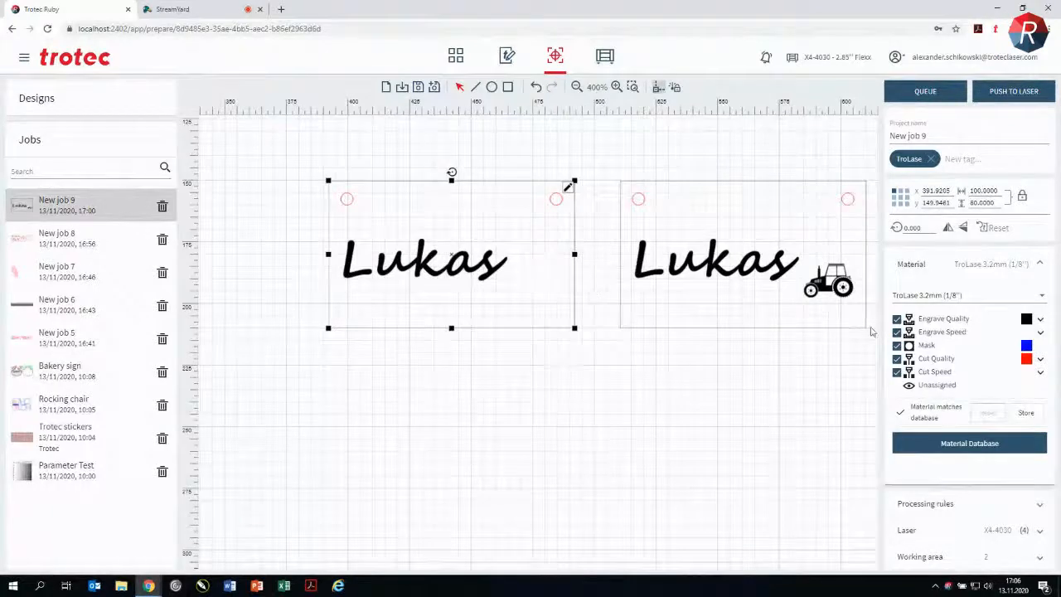
{"action": "left_click", "coordinate": [1027, 346]}
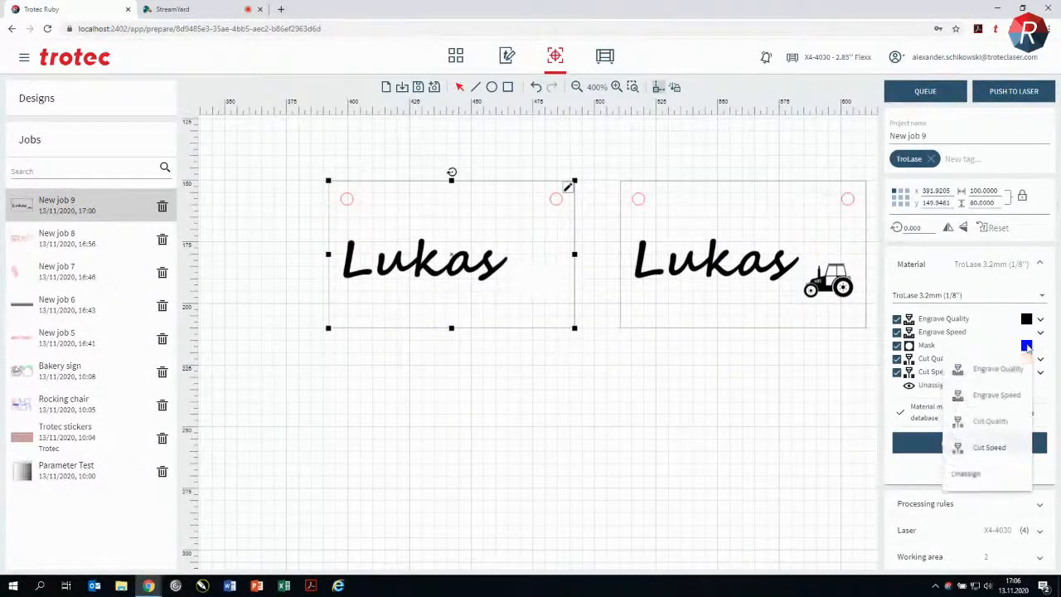
{"action": "left_click", "coordinate": [964, 473]}
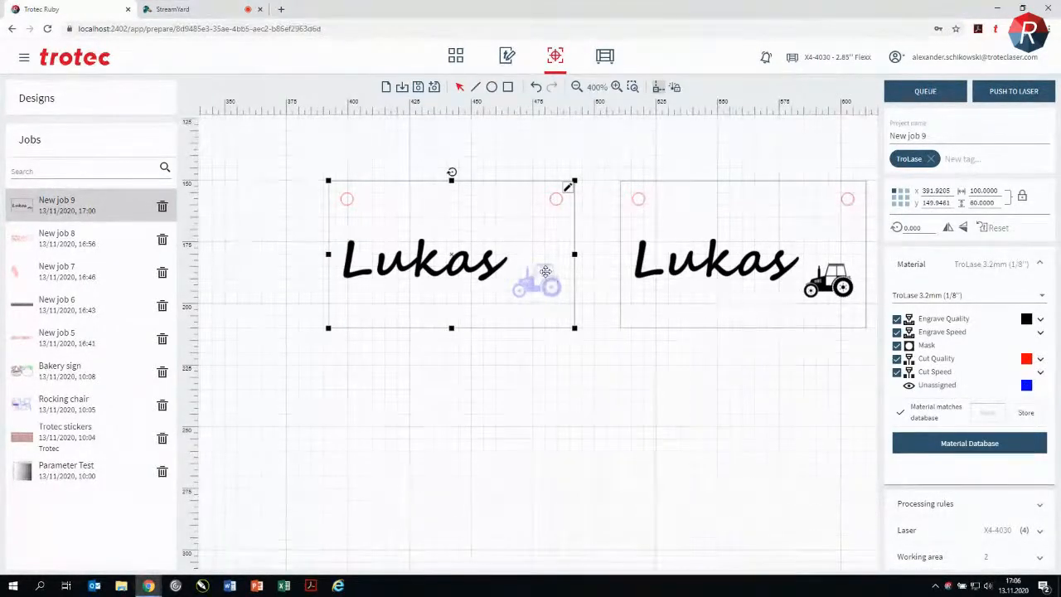
{"action": "left_click", "coordinate": [1027, 384]}
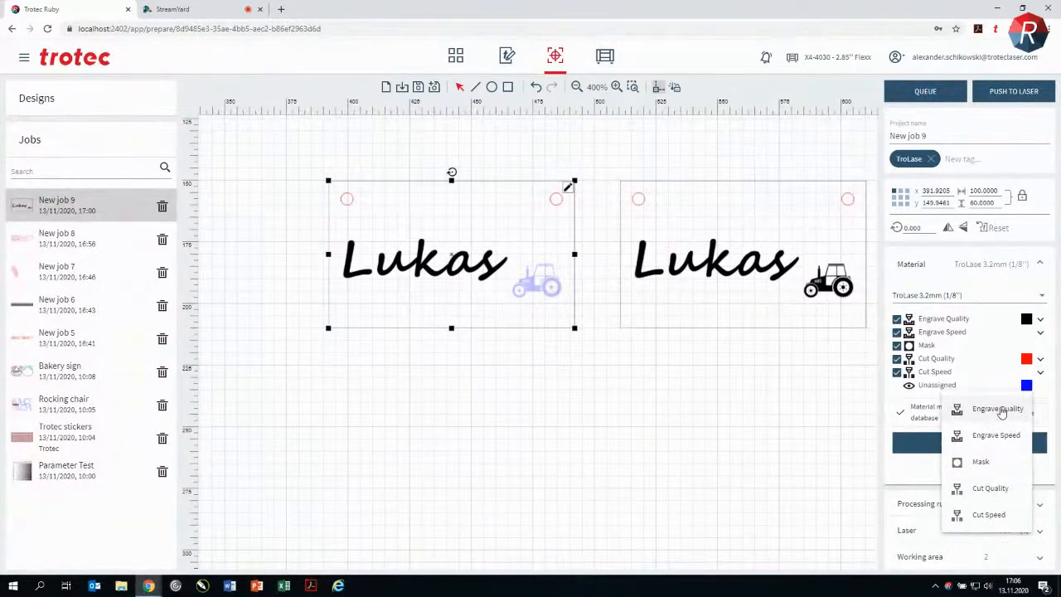
{"action": "left_click", "coordinate": [1000, 439]}
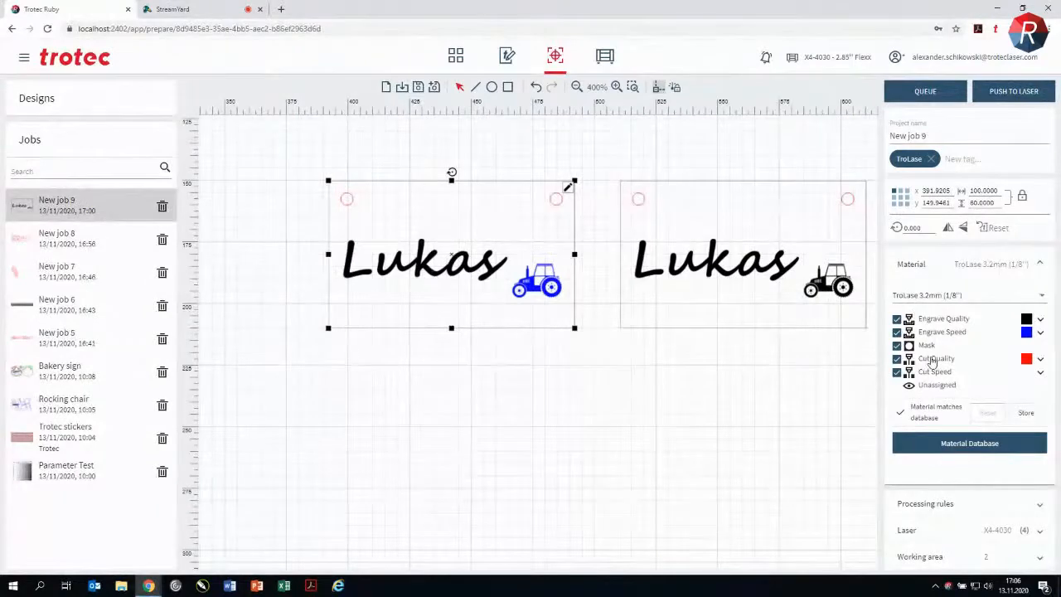
Step: Leave the job for the design area without saving its changes and create a new blank design
{"action": "left_click", "coordinate": [507, 58]}
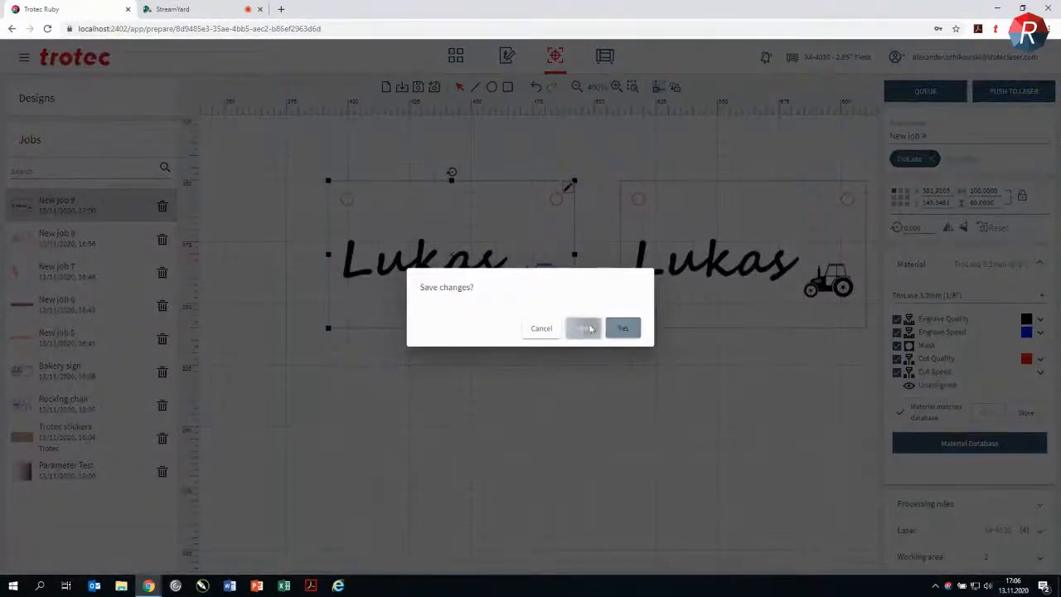
{"action": "left_click", "coordinate": [584, 328]}
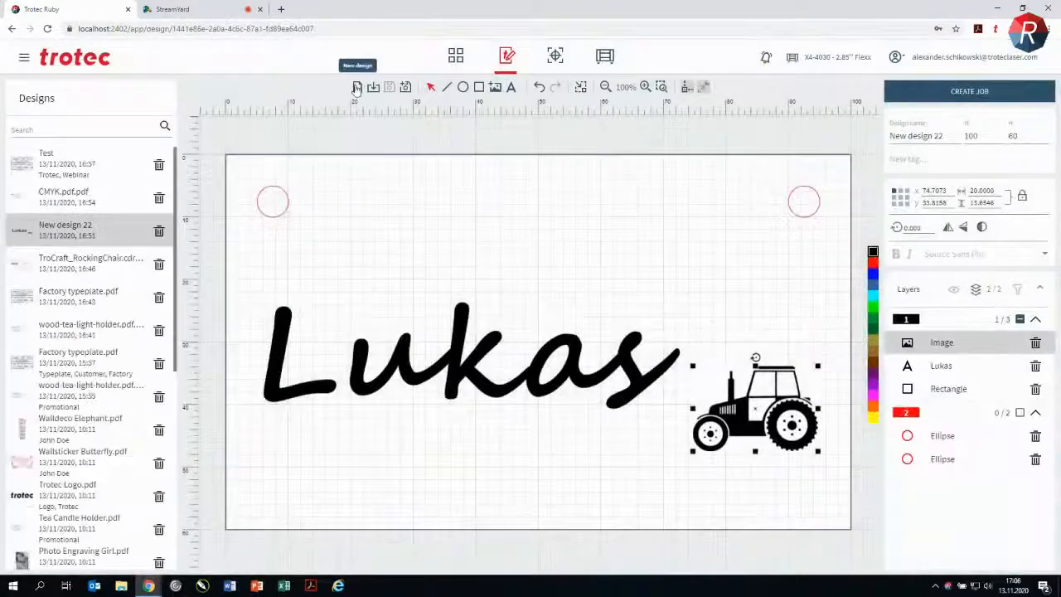
{"action": "left_click", "coordinate": [359, 87]}
Step: Draw a circle about 58 wide at about X 55, Y 80 and fill it with black
{"action": "left_click", "coordinate": [464, 88]}
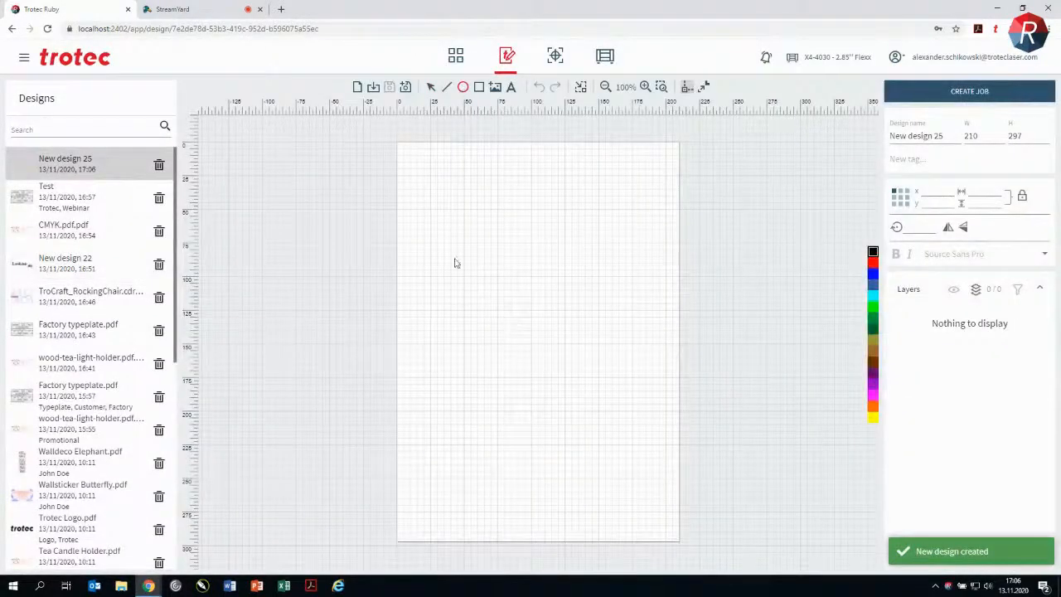
{"action": "mouse_move", "coordinate": [471, 250]}
{"action": "left_mouse_down"}
{"action": "mouse_move", "coordinate": [530, 324]}
{"action": "mouse_move", "coordinate": [549, 326]}
{"action": "left_mouse_up"}
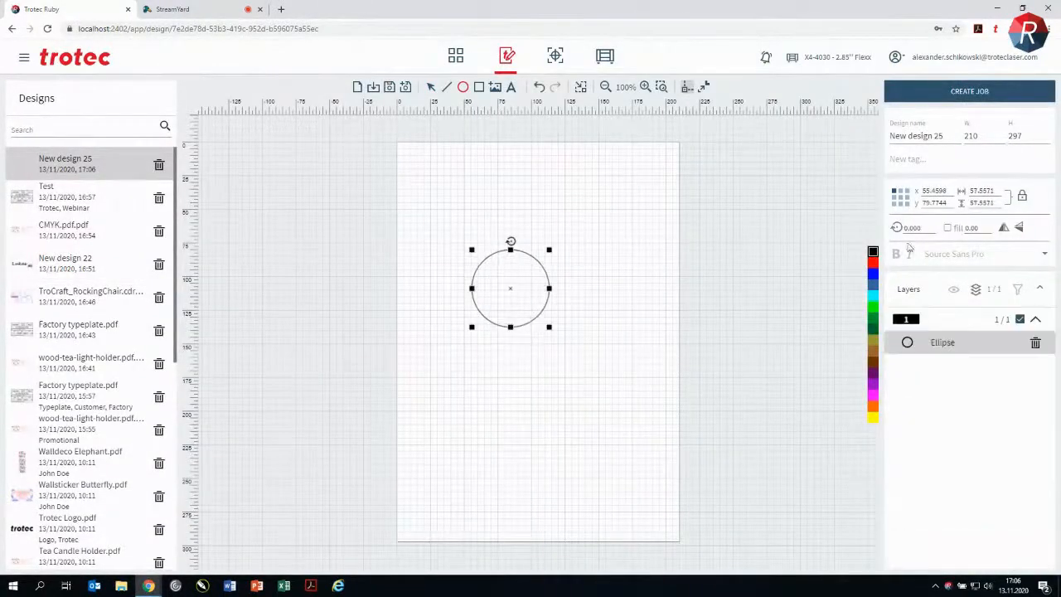
{"action": "left_click", "coordinate": [950, 229]}
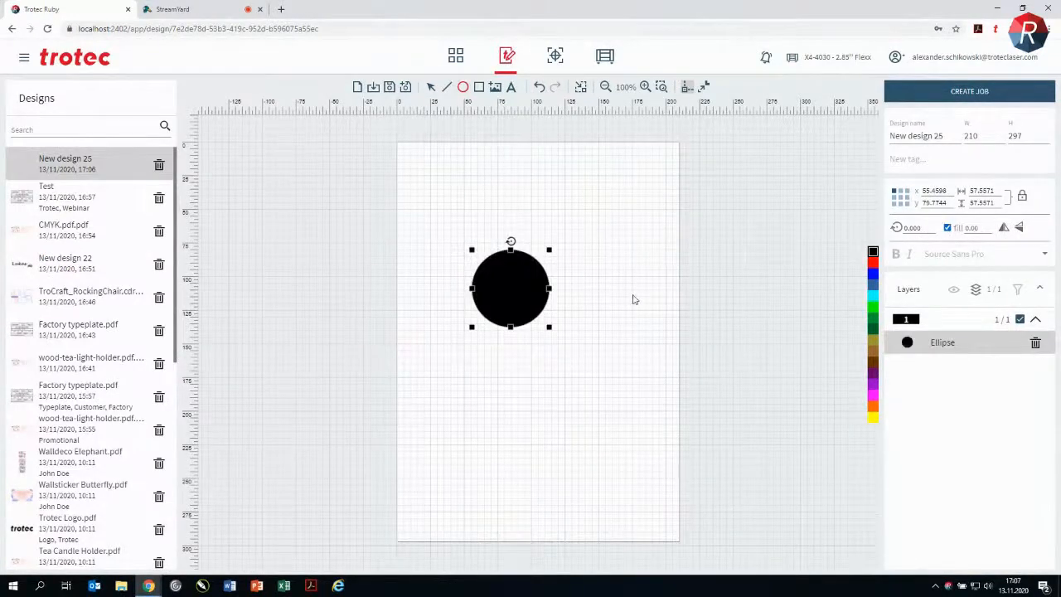
Step: Draw a second circle about 32 wide with a blue fill and centre it on the black circle
{"action": "scroll", "coordinate": [636, 296], "scroll_direction": "up", "scroll_amount": 1}
{"action": "left_click", "coordinate": [603, 275]}
{"action": "left_click", "coordinate": [464, 88]}
{"action": "left_click_drag", "start_coordinate": [565, 261], "coordinate": [616, 308]}
{"action": "left_click", "coordinate": [873, 307]}
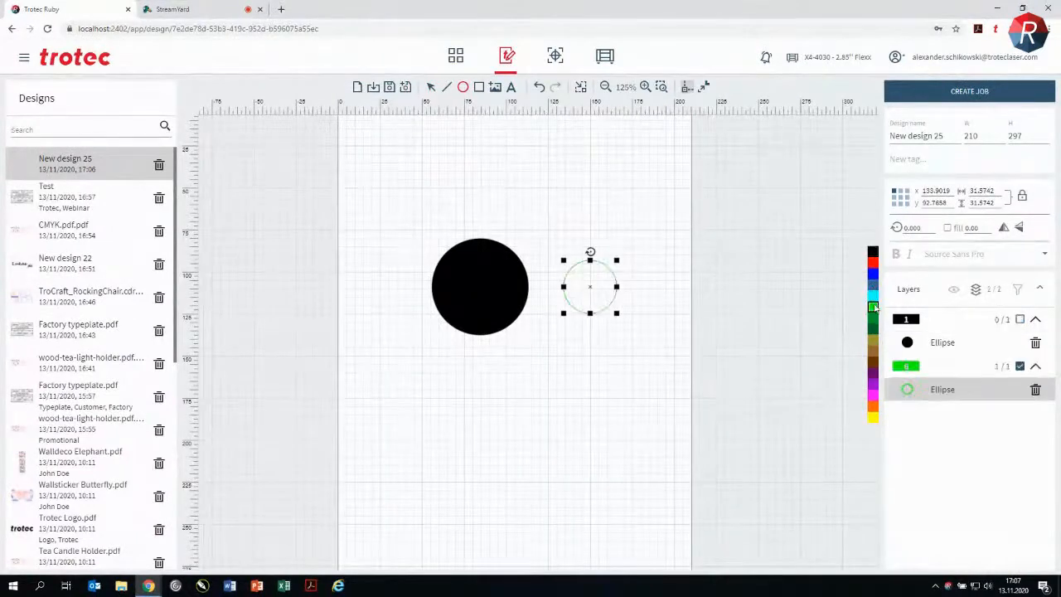
{"action": "left_click", "coordinate": [873, 273]}
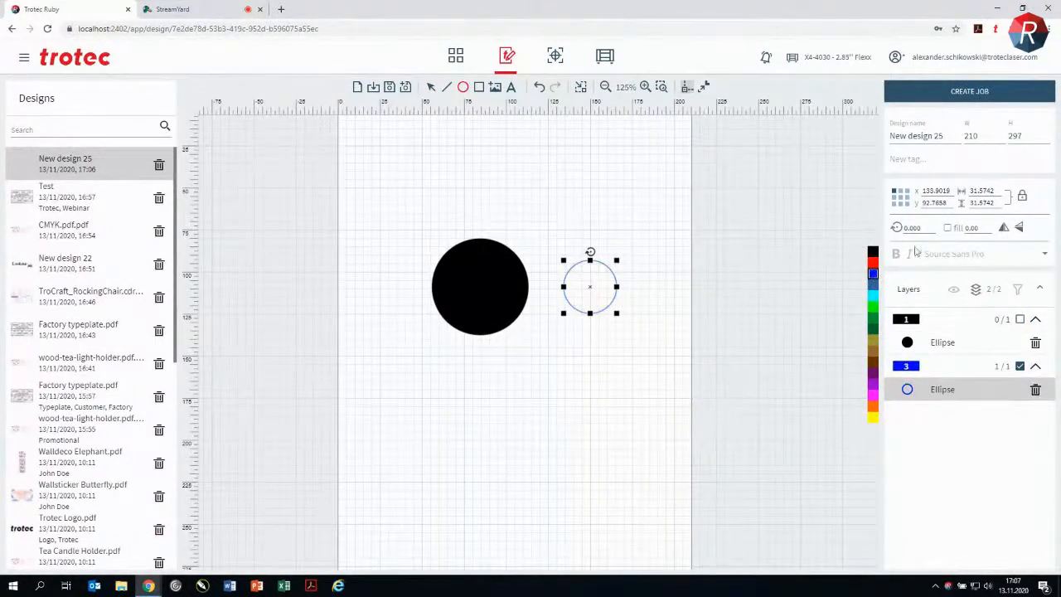
{"action": "left_click", "coordinate": [956, 232]}
{"action": "left_click", "coordinate": [683, 262]}
{"action": "left_click_drag", "start_coordinate": [595, 290], "coordinate": [498, 280]}
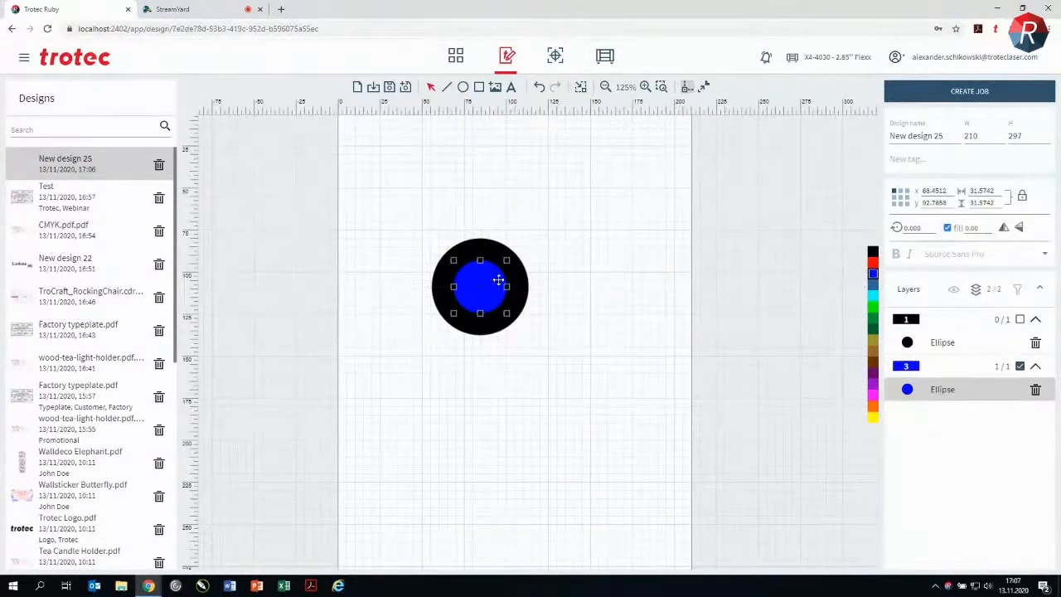
Step: Fit the design area to the two circles and create a job from the design
{"action": "left_click", "coordinate": [581, 87]}
{"action": "left_click", "coordinate": [975, 96]}
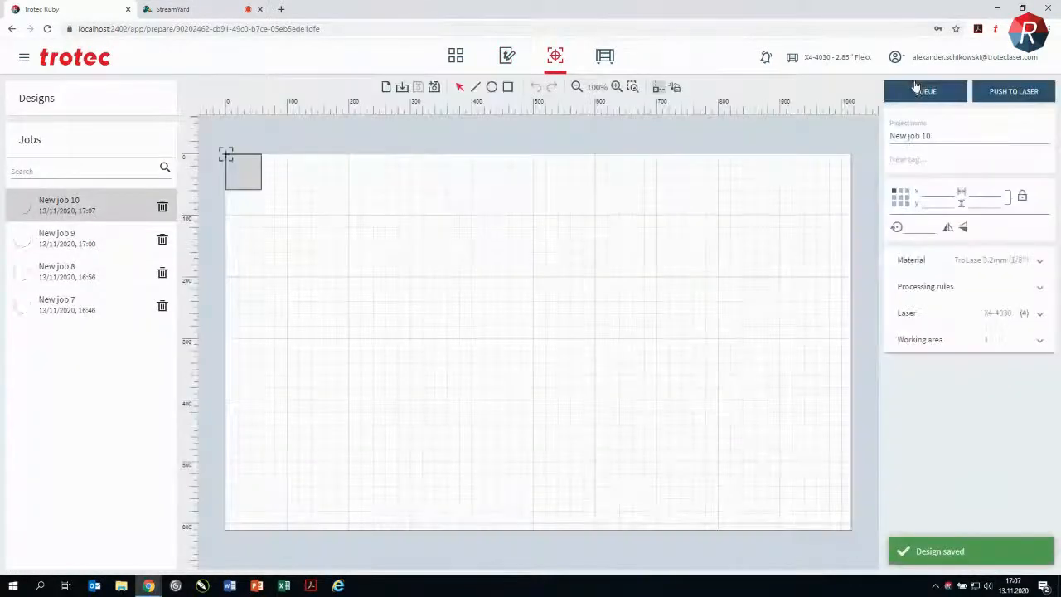
Step: In the material settings, reassign the inner circle's blue colour from Mask to Engrave Quality and finally set it to unassigned
{"action": "left_click", "coordinate": [1038, 264]}
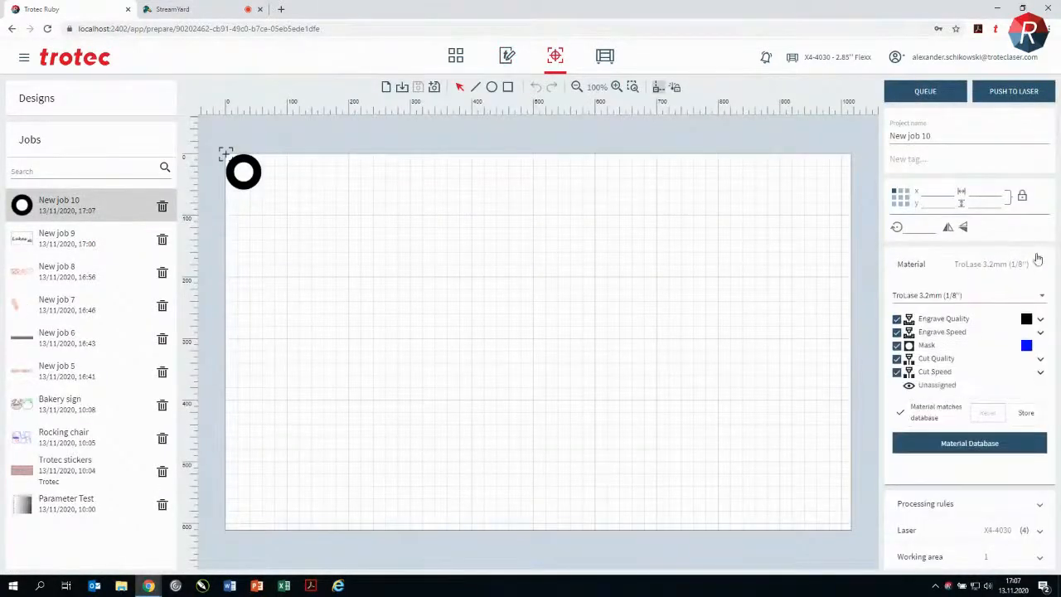
{"action": "scroll", "coordinate": [376, 295], "scroll_direction": "up", "scroll_amount": 5}
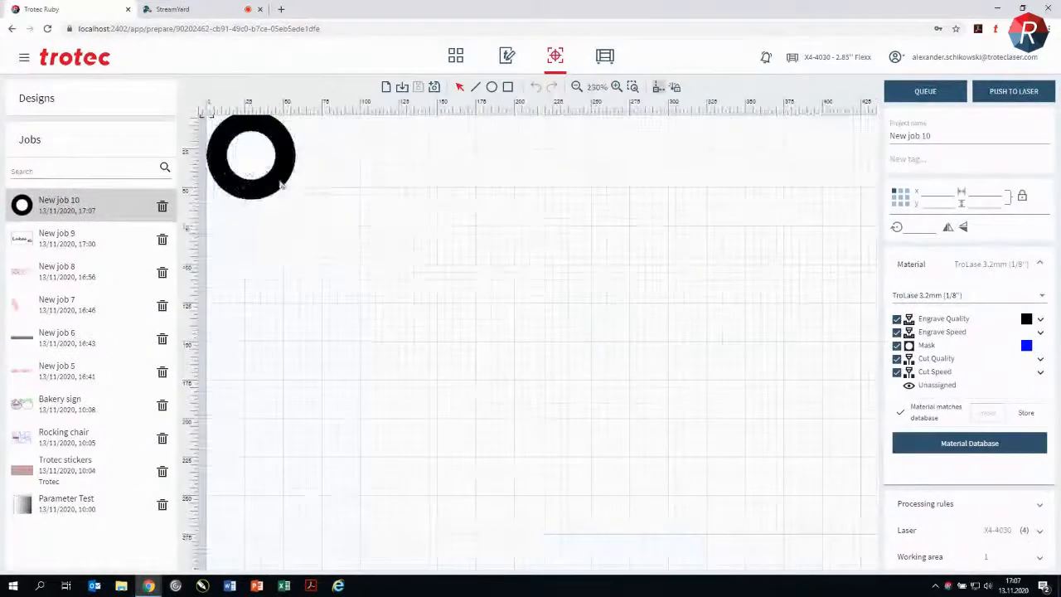
{"action": "left_click_drag", "start_coordinate": [376, 296], "coordinate": [411, 329]}
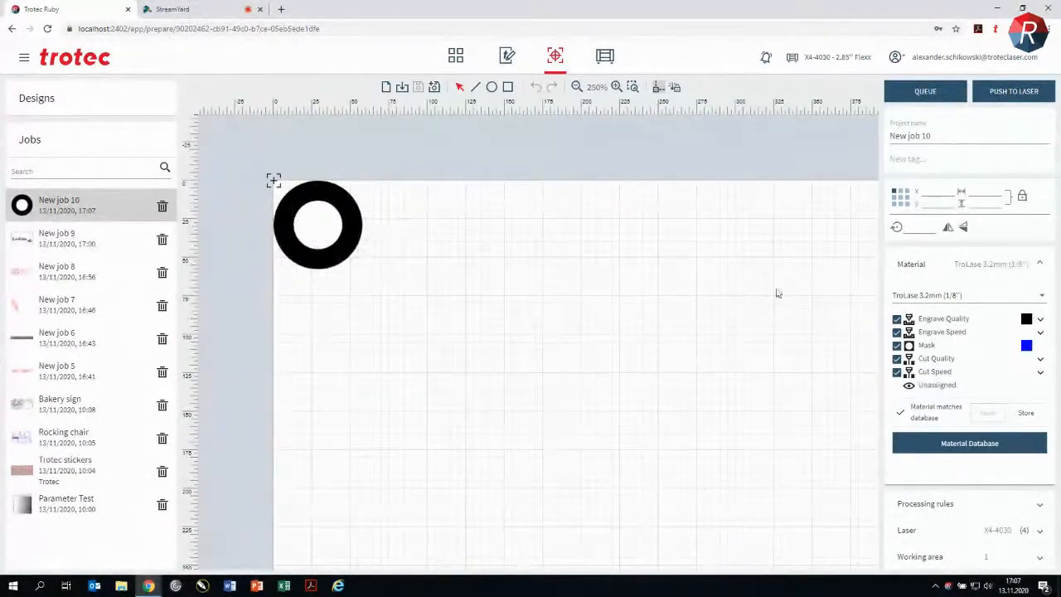
{"action": "left_click", "coordinate": [1028, 354]}
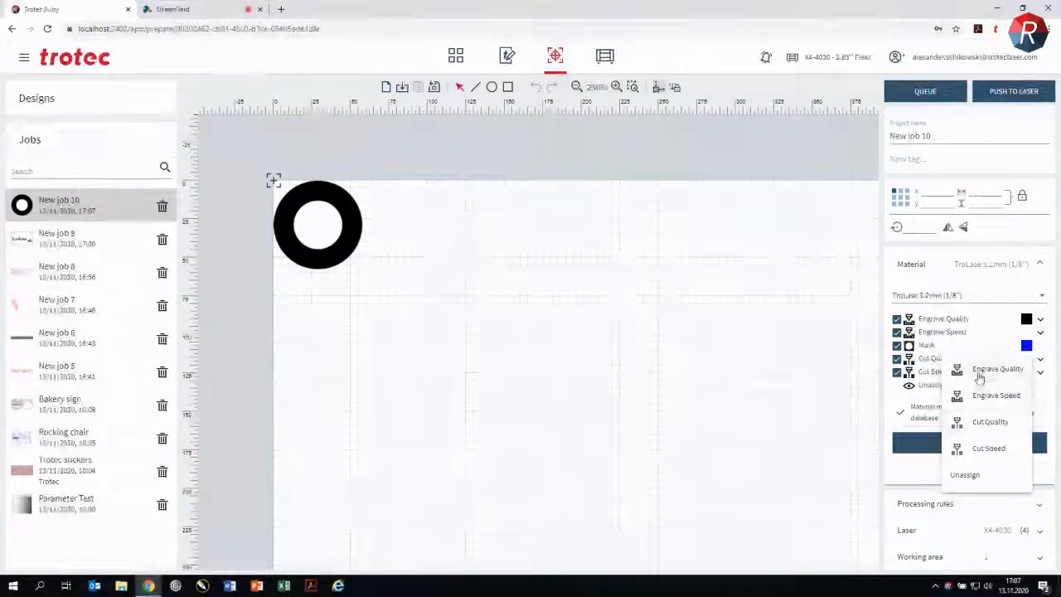
{"action": "left_click", "coordinate": [998, 374]}
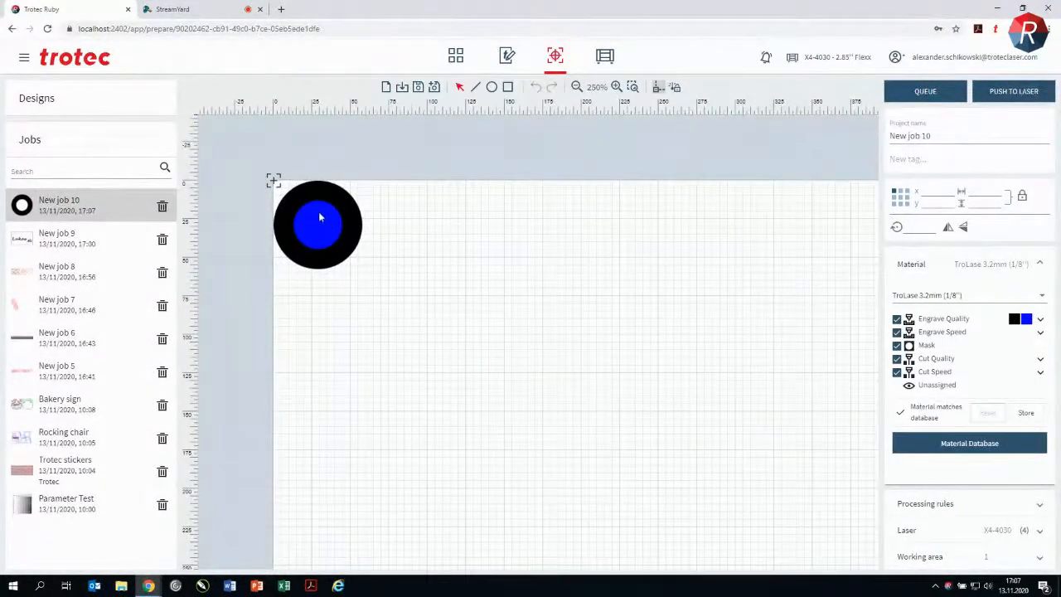
{"action": "left_click", "coordinate": [1038, 322]}
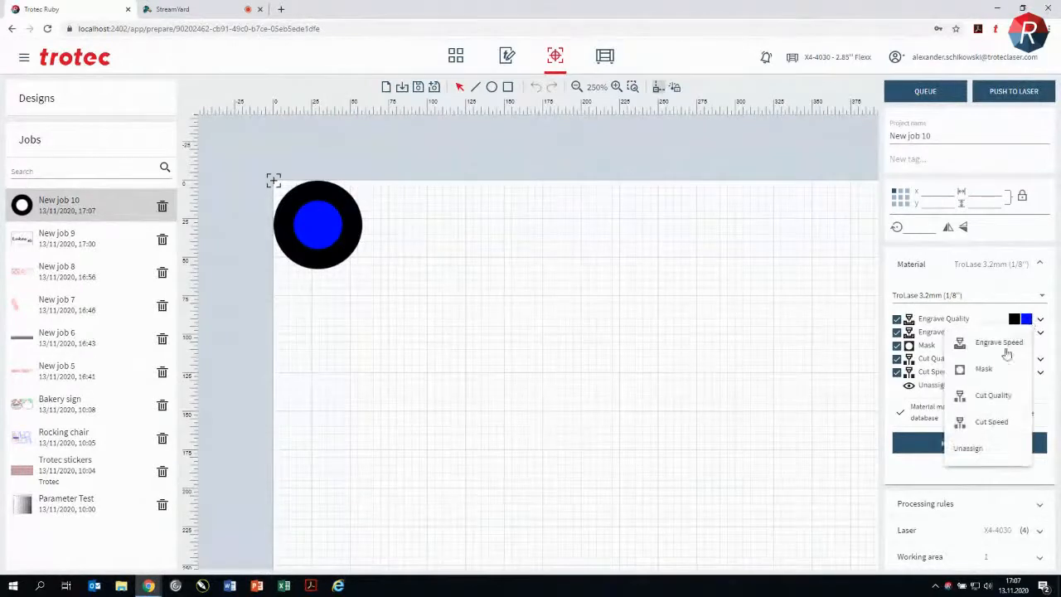
{"action": "left_click", "coordinate": [983, 449]}
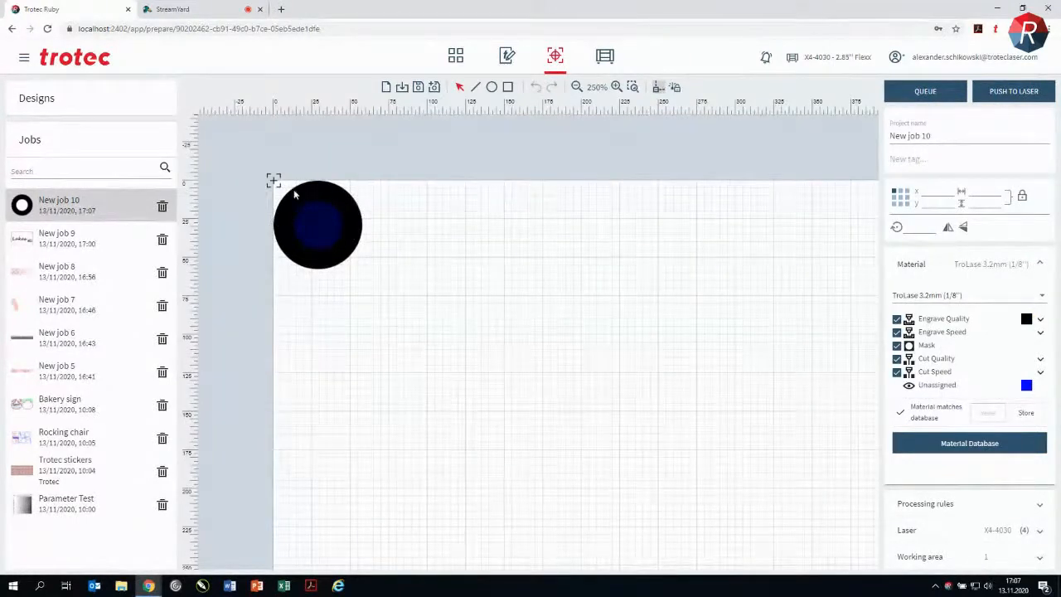
Step: Open the job's processing rules
{"action": "scroll", "coordinate": [532, 278], "scroll_direction": "down", "scroll_amount": 3}
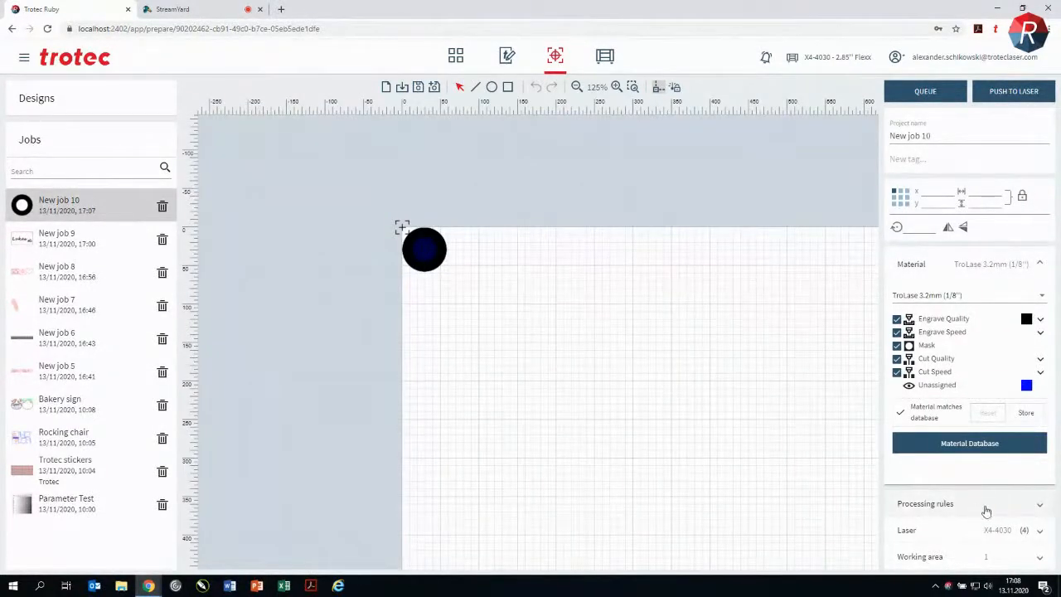
{"action": "left_click_drag", "start_coordinate": [675, 402], "coordinate": [515, 316]}
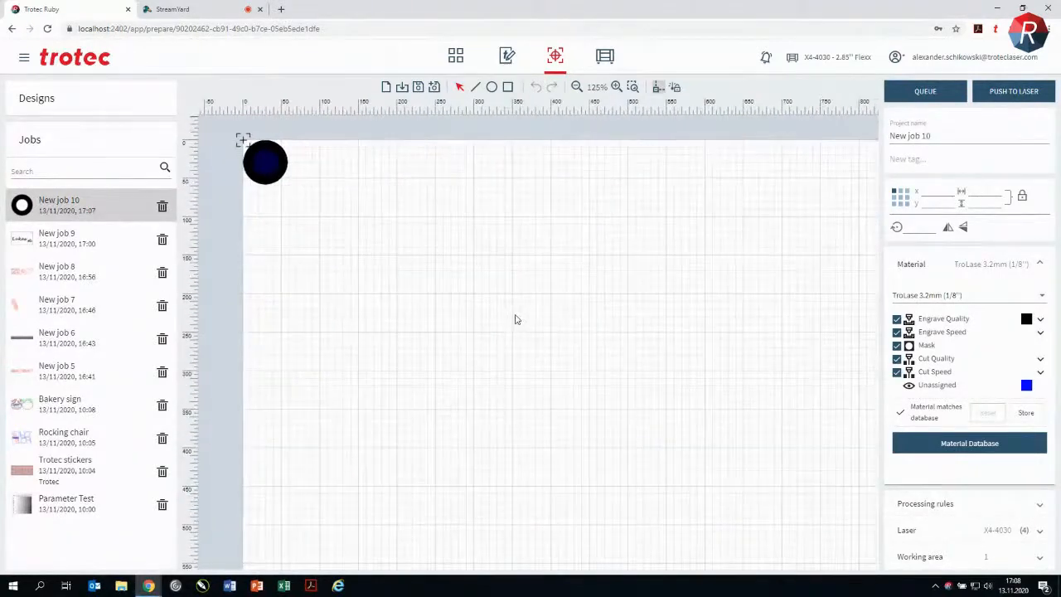
{"action": "left_click", "coordinate": [1042, 505]}
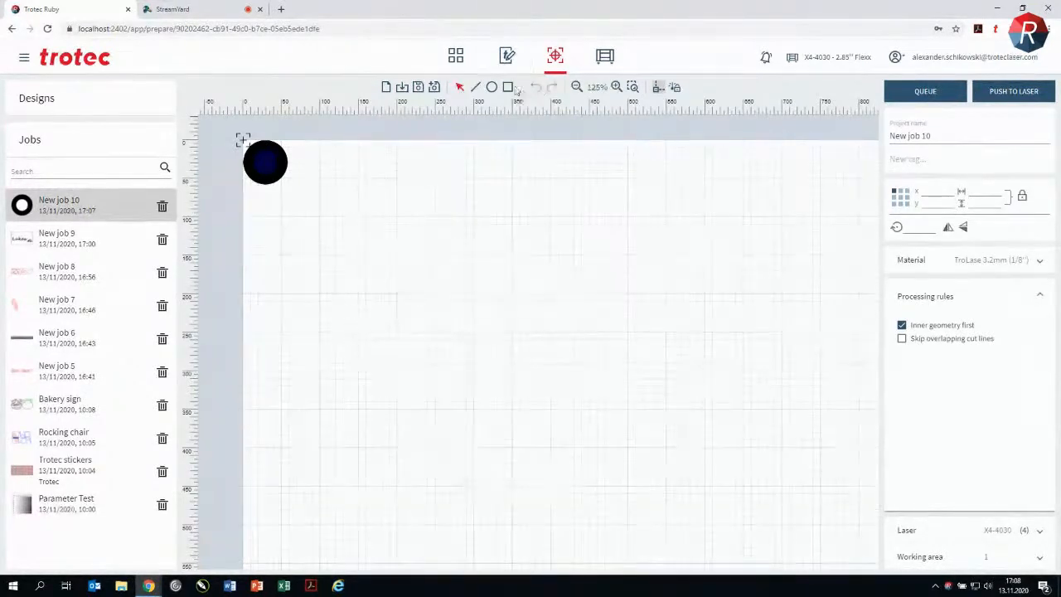
Step: Draw a rectangle about 101 by 106 mm in the job's working area and duplicate it directly beside the original
{"action": "left_click", "coordinate": [508, 90]}
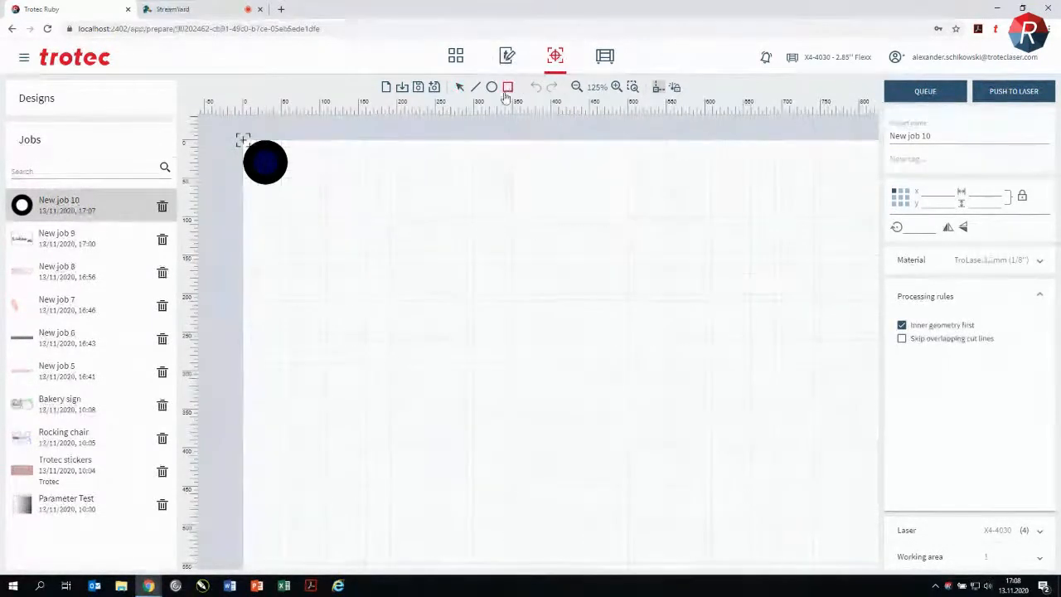
{"action": "left_click_drag", "start_coordinate": [394, 202], "coordinate": [474, 288]}
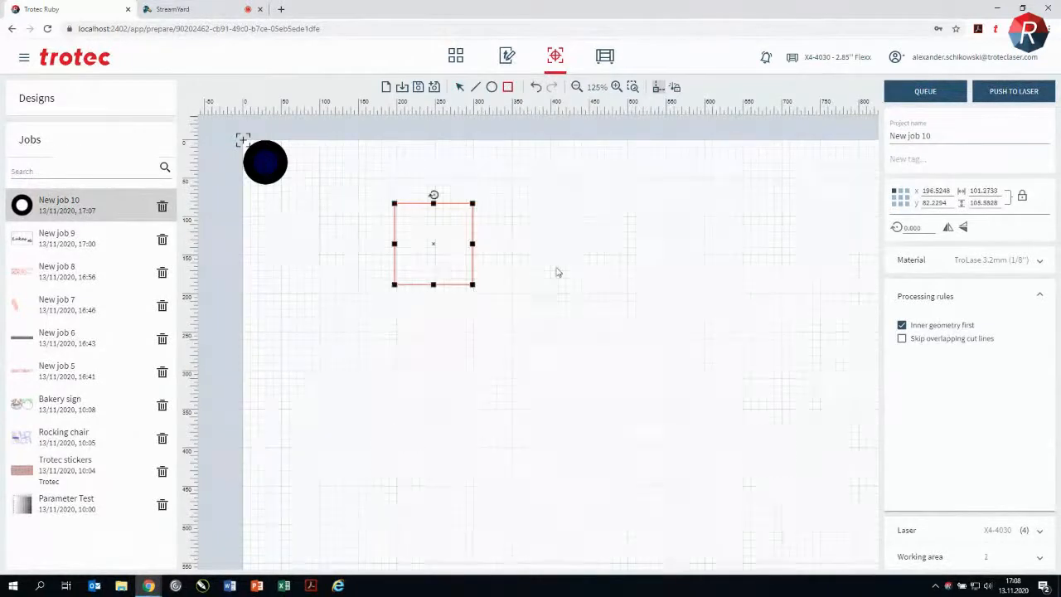
{"action": "key", "text": "ctrl+d"}
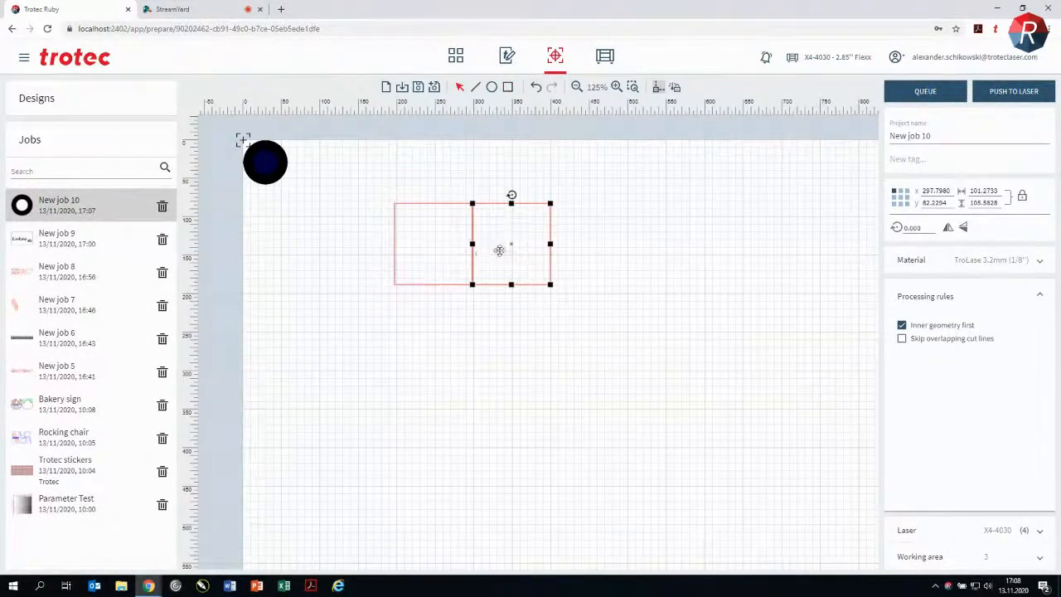
{"action": "left_click", "coordinate": [569, 240]}
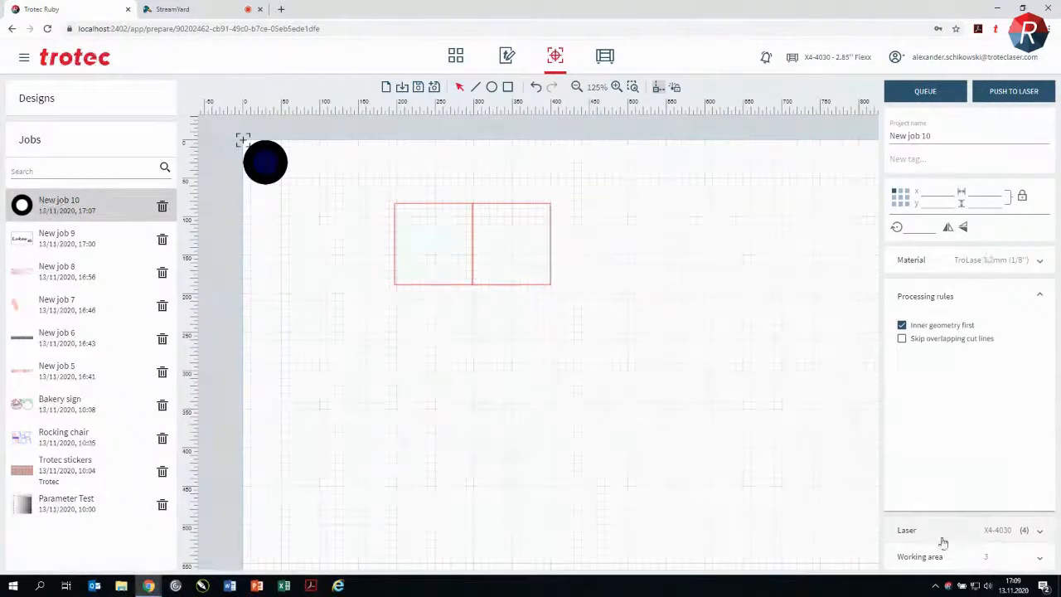
Step: Review the laser position and working area objects, and send New job 10 to the queue and to the laser
{"action": "left_click", "coordinate": [972, 535]}
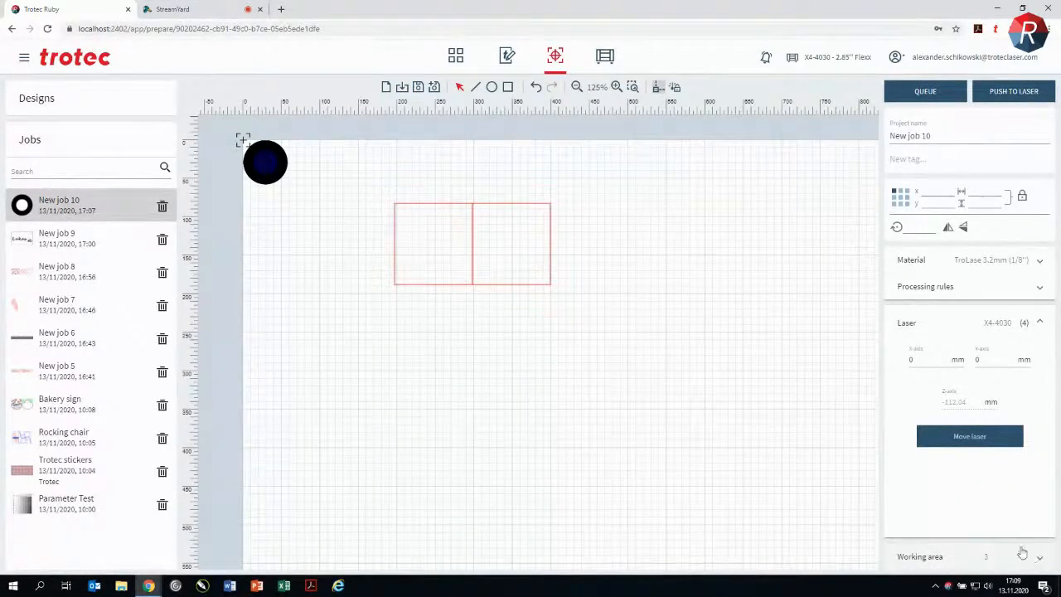
{"action": "left_click", "coordinate": [1040, 562]}
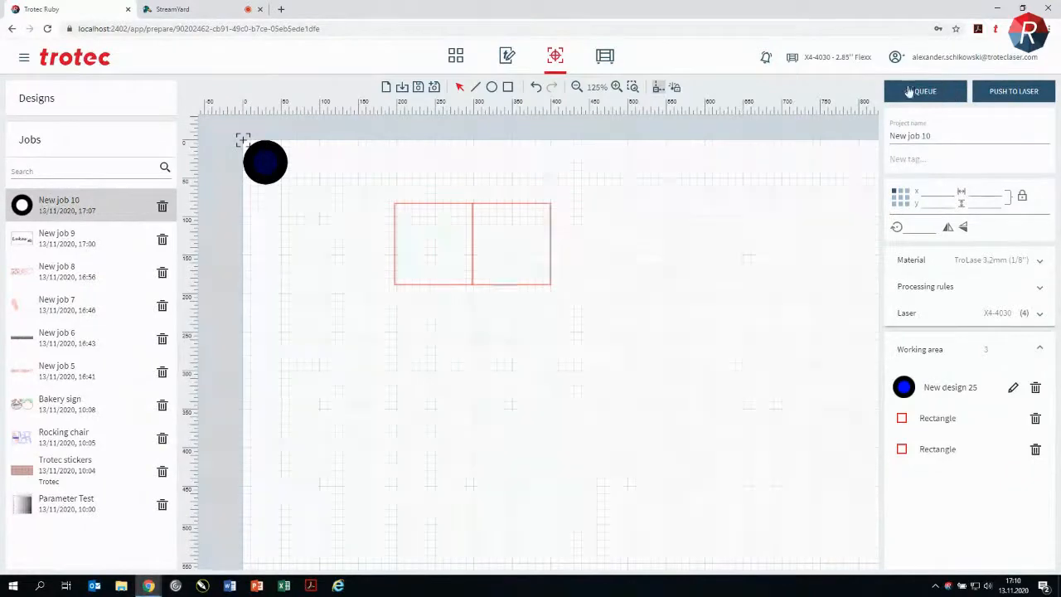
{"action": "left_click", "coordinate": [952, 91]}
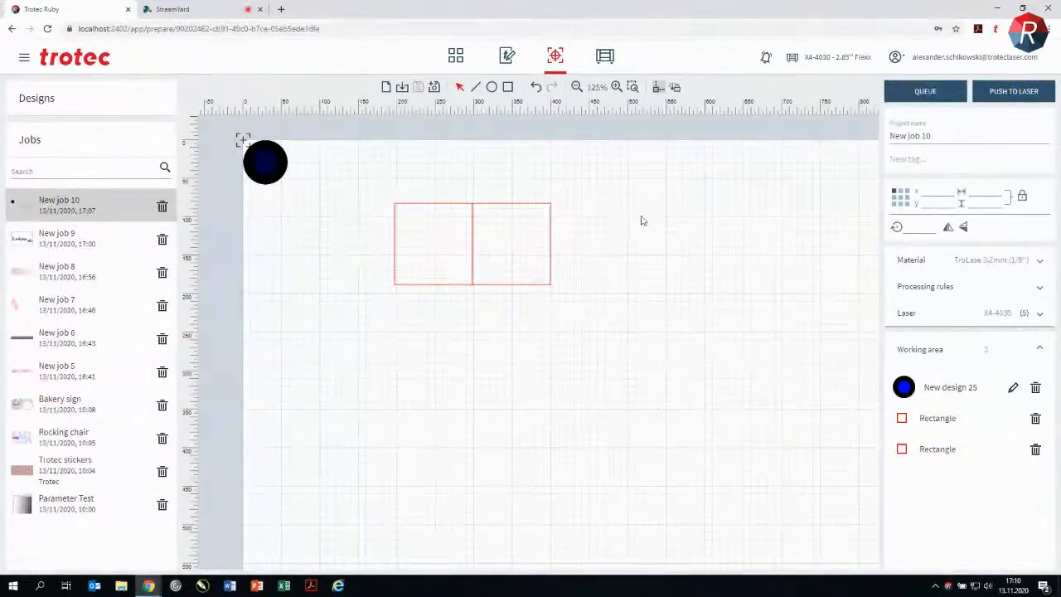
{"action": "left_click", "coordinate": [1017, 93]}
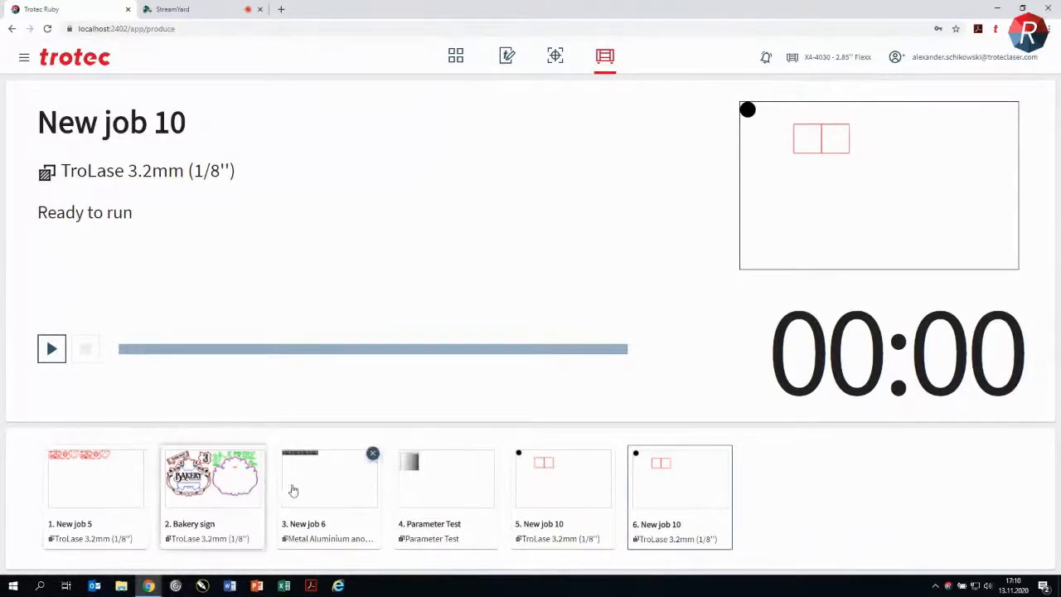
Step: Reorder the production queue so Parameter Test is second, New job 6 third and Bakery sign fourth
{"action": "left_click_drag", "start_coordinate": [327, 489], "coordinate": [208, 488]}
{"action": "left_click_drag", "start_coordinate": [445, 503], "coordinate": [205, 490]}
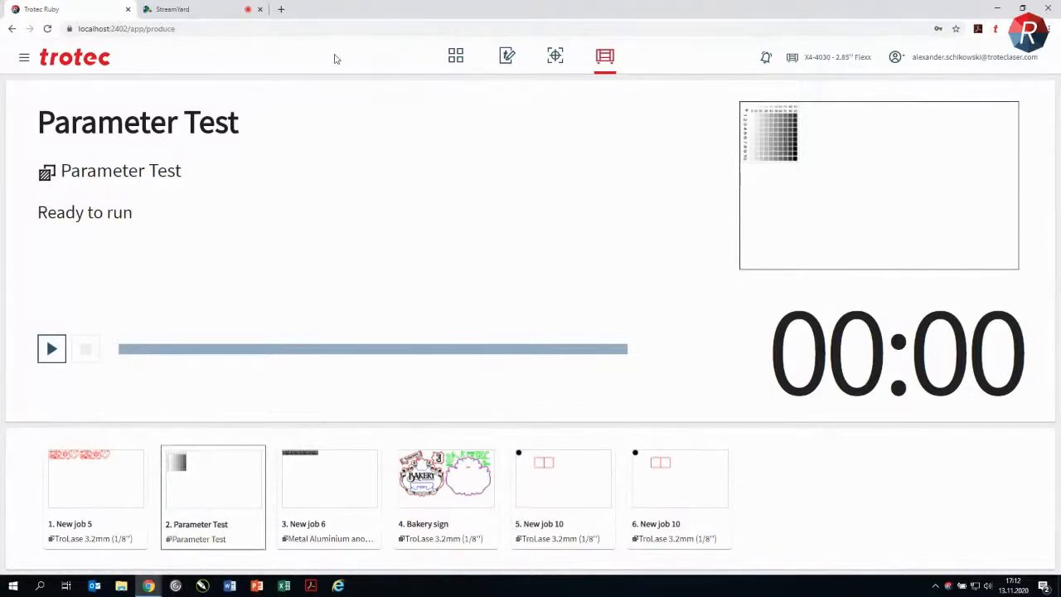
Step: Open the material database with its effects list and show the advanced parameters of the Standard material's Engrave Quality effect
{"action": "left_click", "coordinate": [25, 60]}
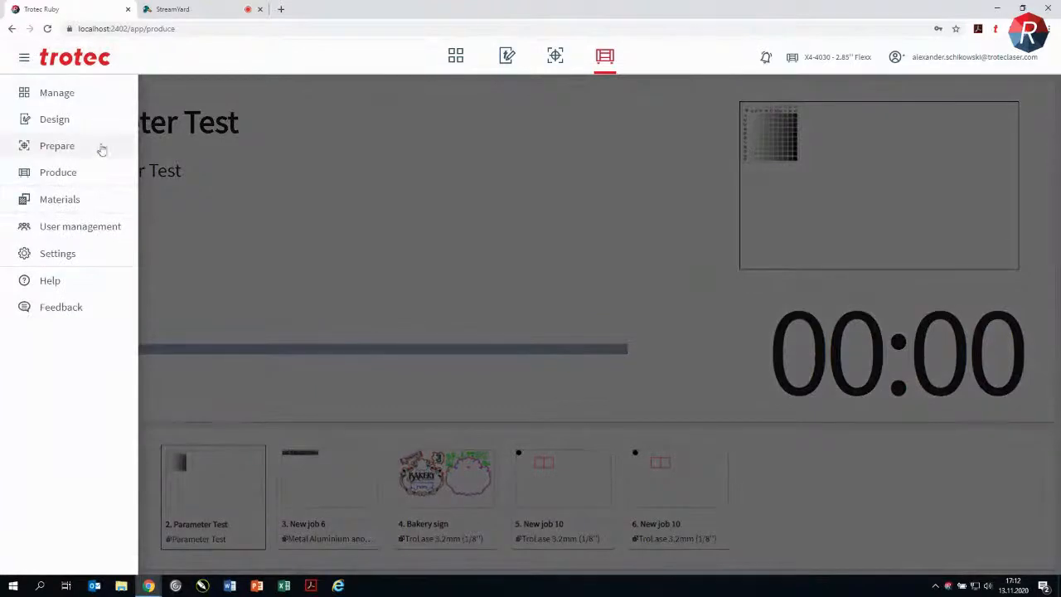
{"action": "left_click", "coordinate": [80, 205]}
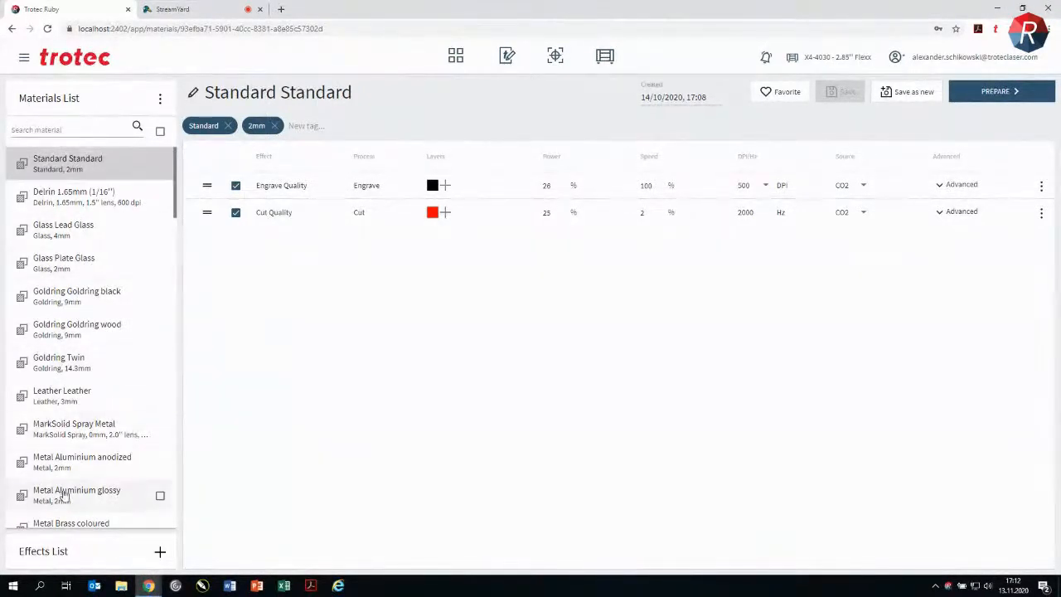
{"action": "left_click", "coordinate": [72, 553]}
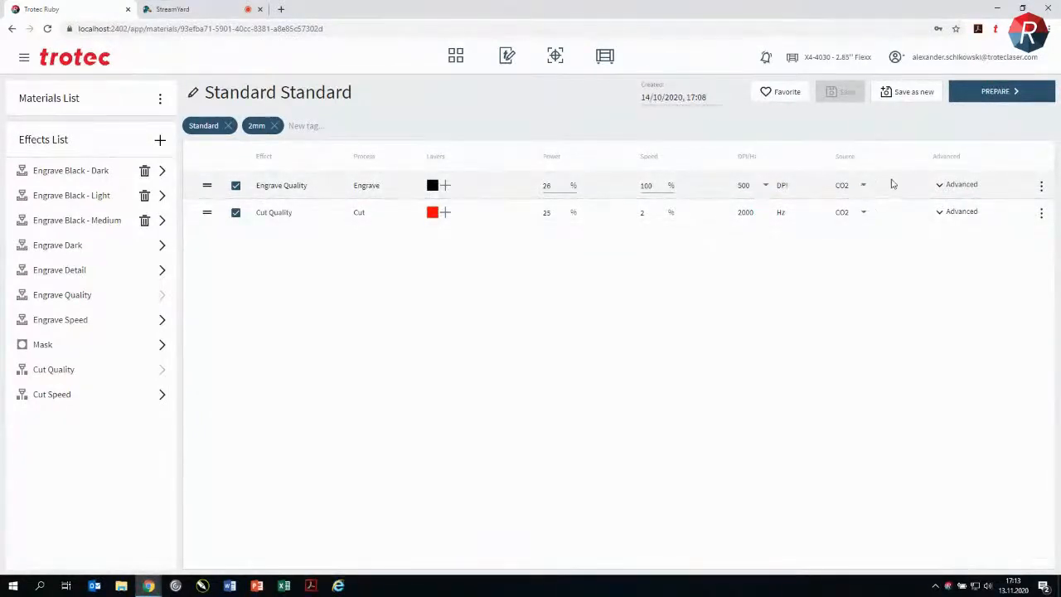
{"action": "left_click", "coordinate": [941, 187]}
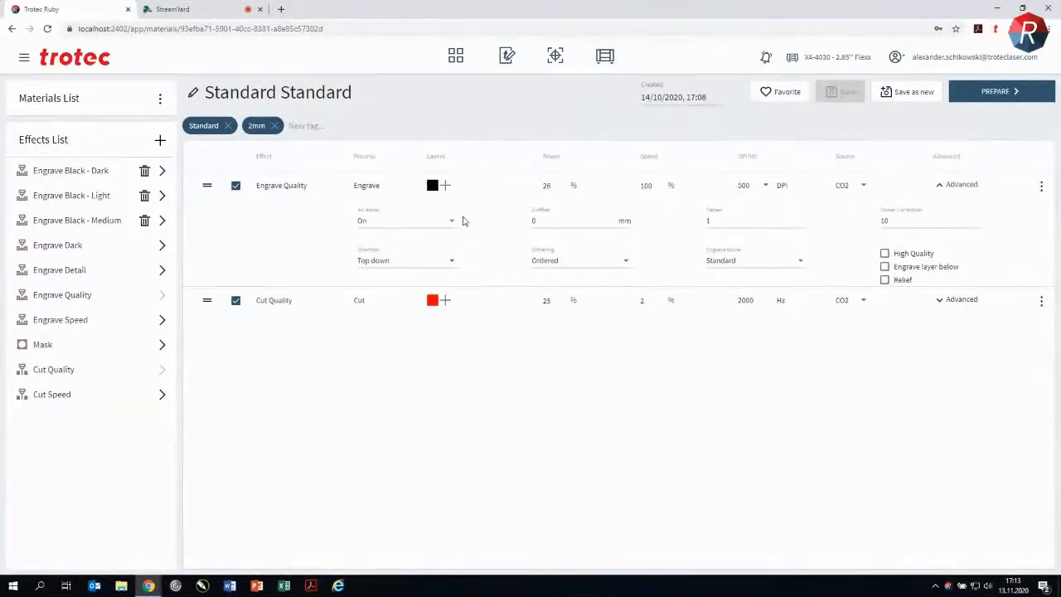
Step: Add the Cut Speed effect to the Standard material with blue as its layer colour, and reassign blue to Engrave Quality
{"action": "left_click", "coordinate": [163, 395]}
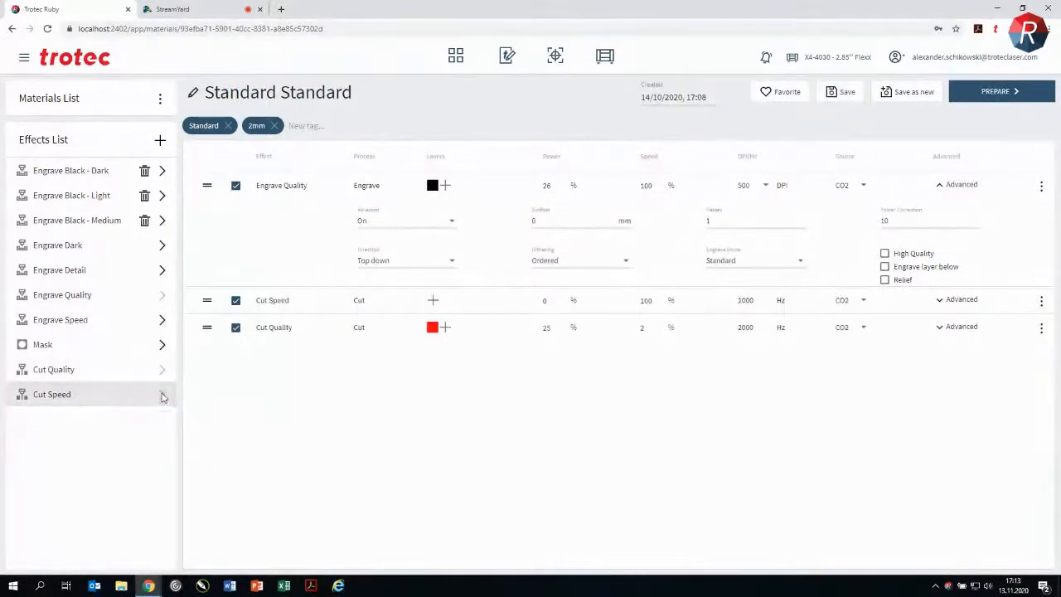
{"action": "left_click", "coordinate": [434, 302]}
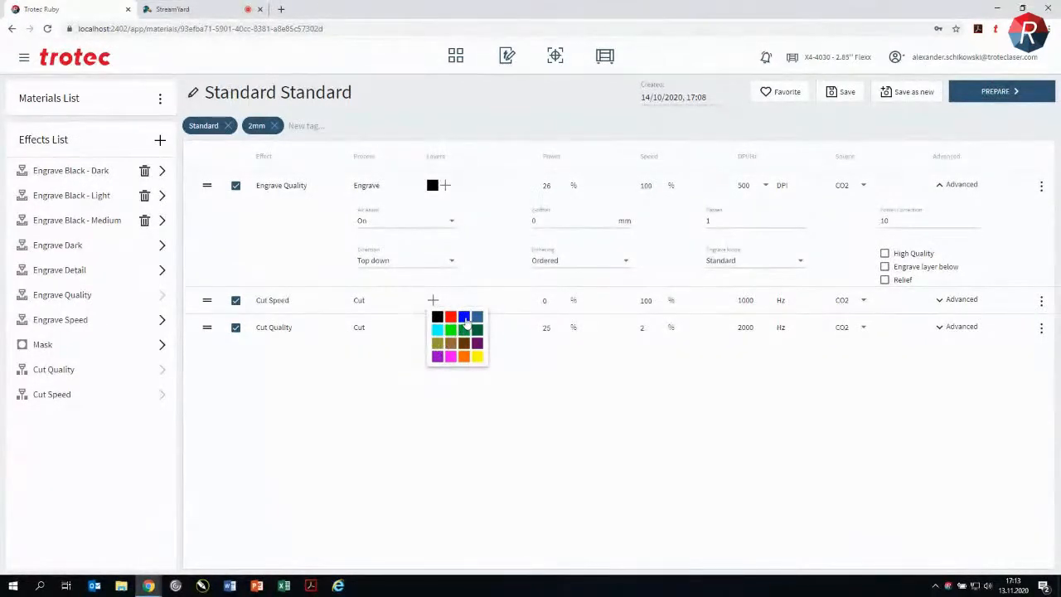
{"action": "left_click", "coordinate": [466, 318]}
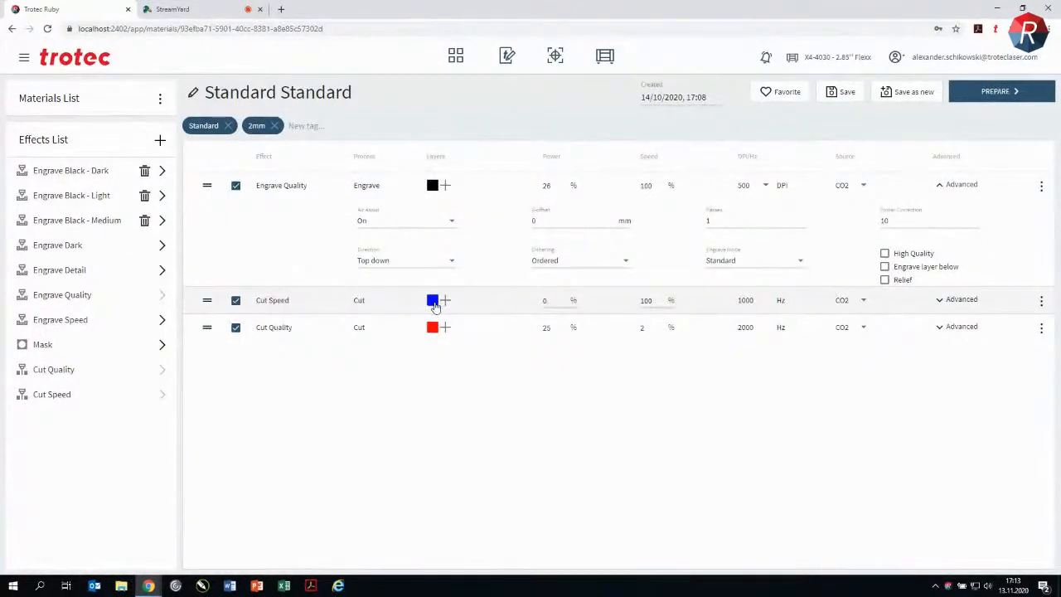
{"action": "left_click", "coordinate": [434, 302]}
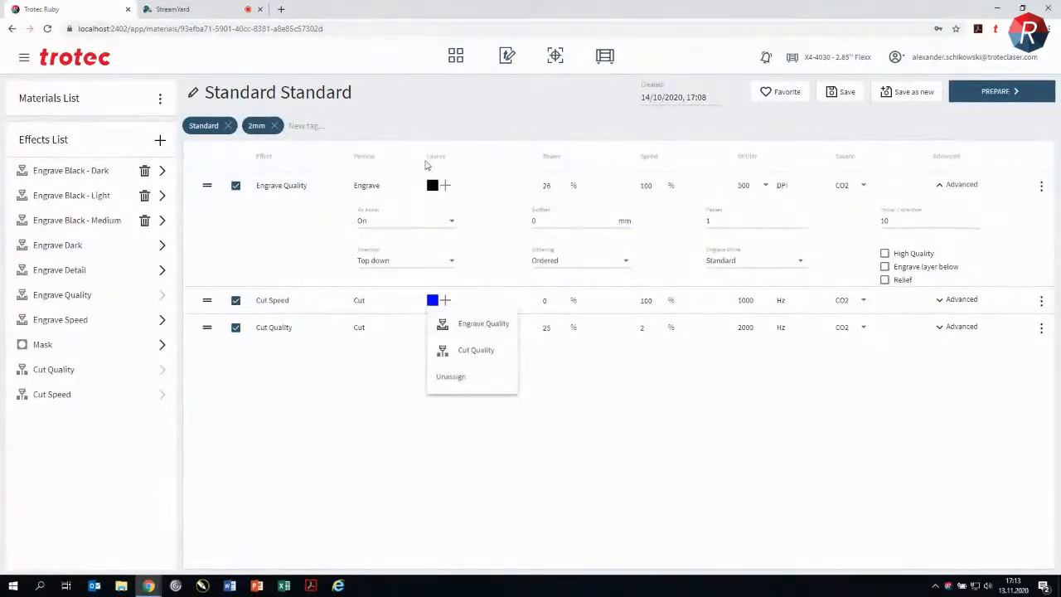
{"action": "left_click", "coordinate": [485, 324]}
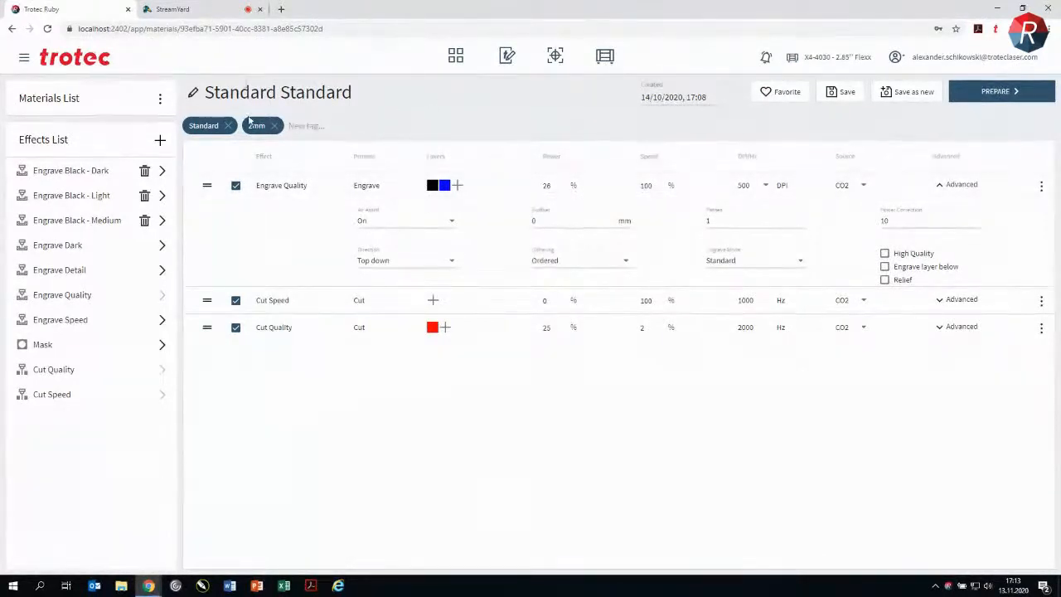
Step: Rename the Standard Standard material to Standard
{"action": "left_click", "coordinate": [193, 94]}
{"action": "key", "text": "BackSpace"}
{"action": "key", "text": "BackSpace"}
{"action": "key", "text": "BackSpace"}
{"action": "key", "text": "BackSpace"}
{"action": "key", "text": "BackSpace"}
{"action": "key", "text": "BackSpace"}
{"action": "key", "text": "BackSpace"}
{"action": "key", "text": "BackSpace"}
{"action": "key", "text": "BackSpace"}
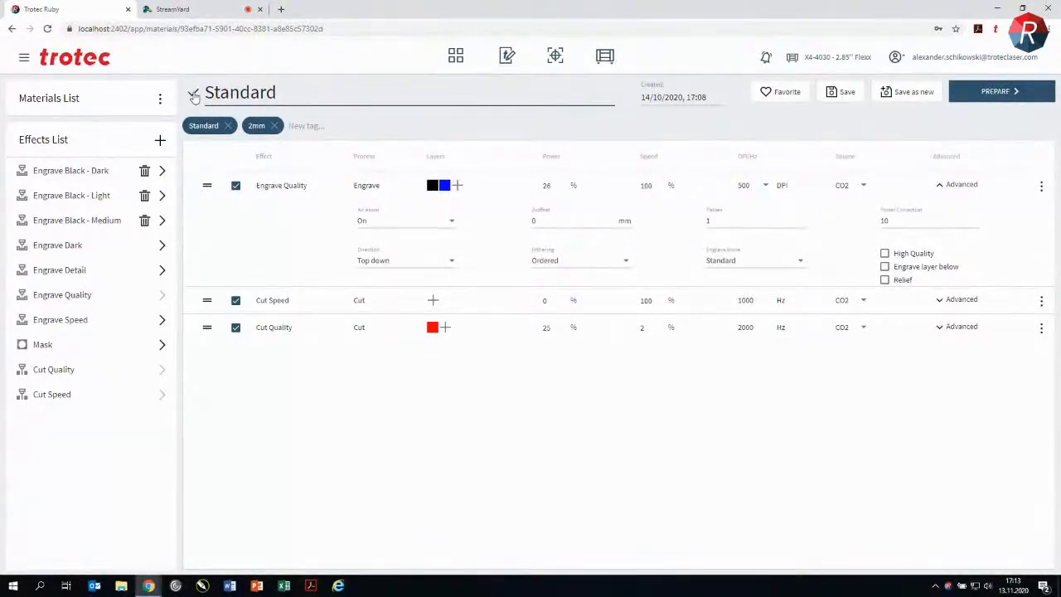
{"action": "key", "text": "Return"}
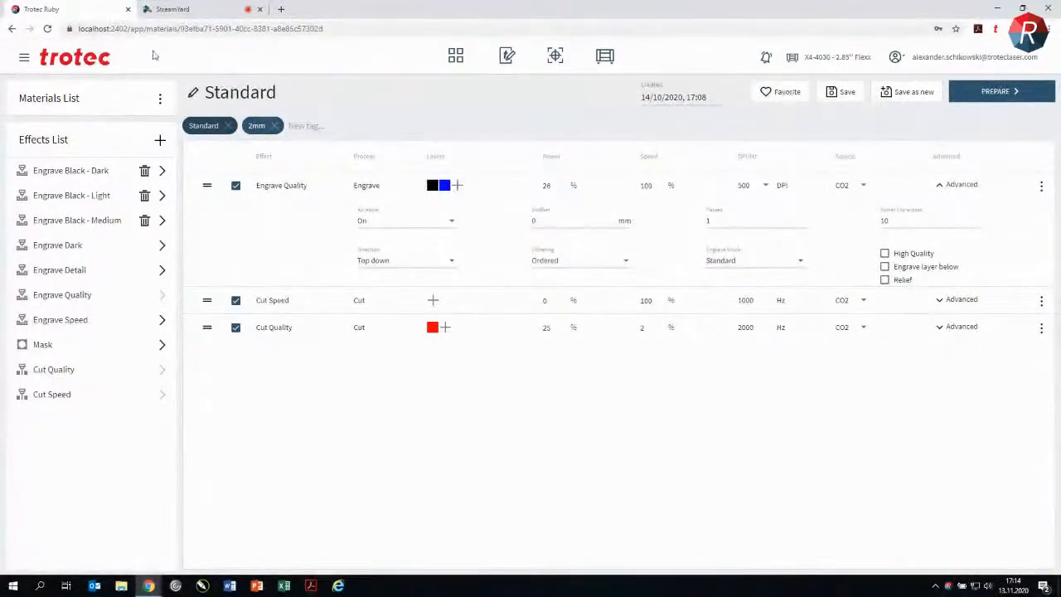
Step: Switch to user management and discard the unsaved material changes
{"action": "left_click", "coordinate": [24, 59]}
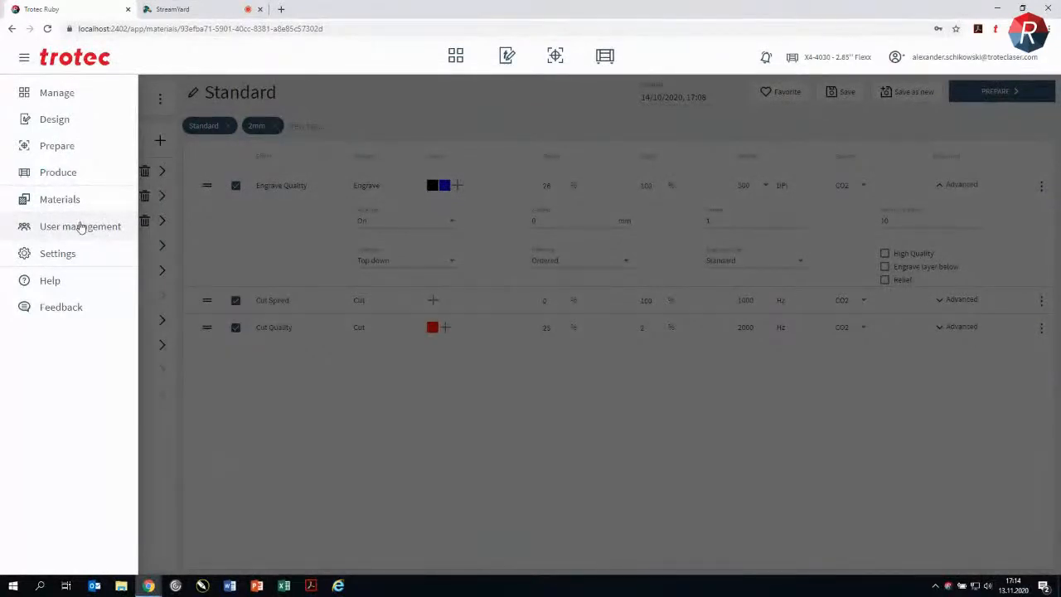
{"action": "left_click", "coordinate": [81, 230]}
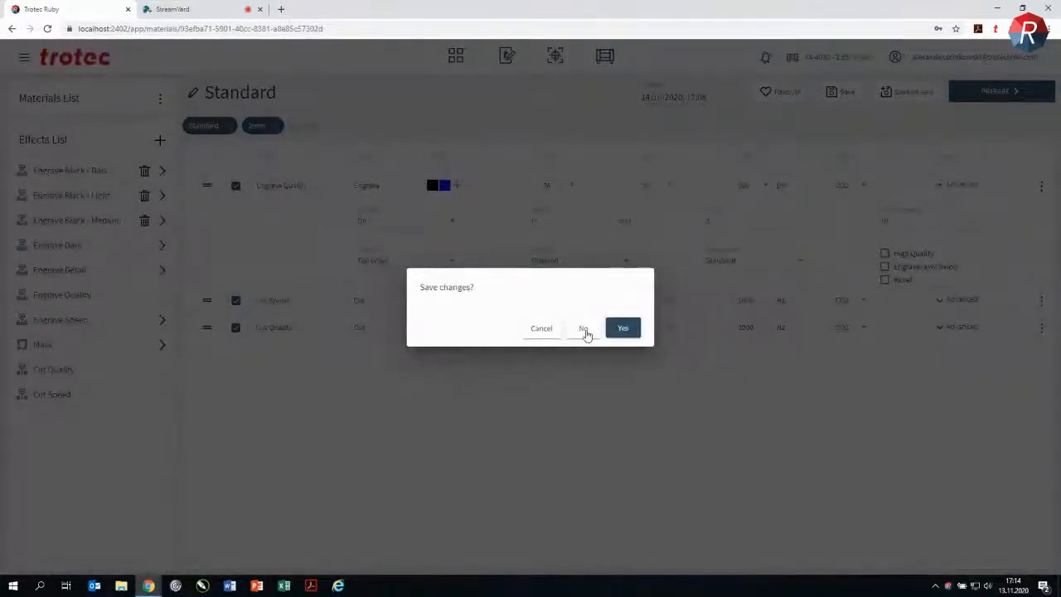
{"action": "left_click", "coordinate": [583, 329]}
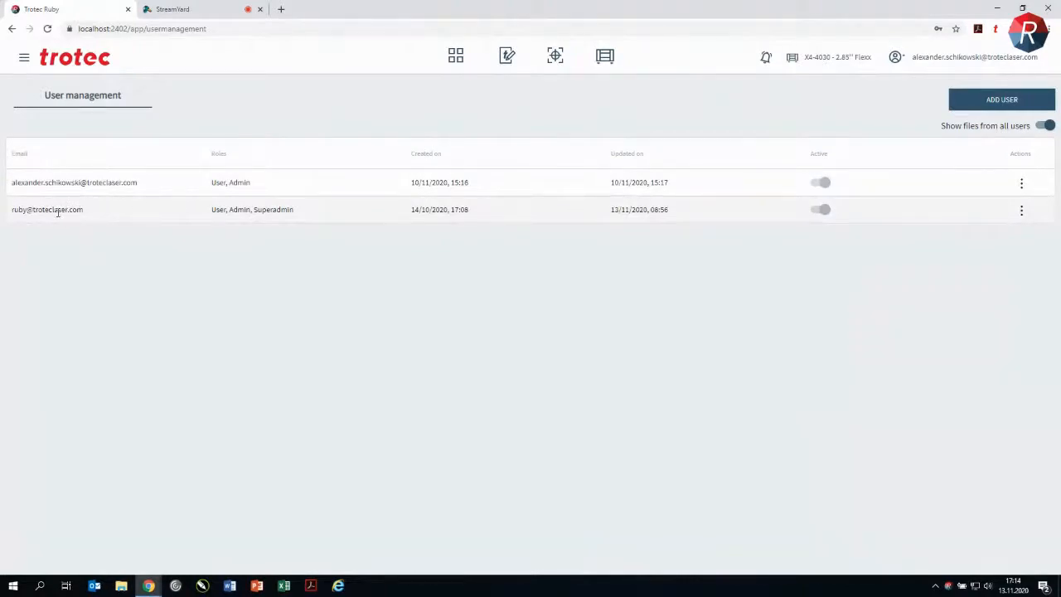
Step: Add a user with a test e-mail address and copy the temporary password to the clipboard
{"action": "left_click", "coordinate": [998, 102]}
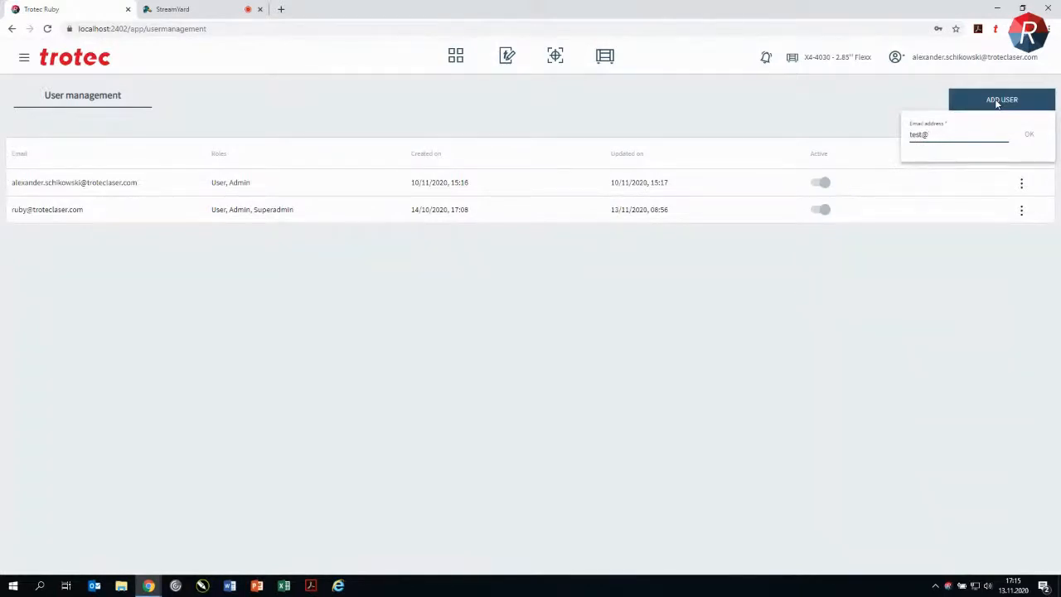
{"action": "type", "text": ".com"}
{"action": "left_click", "coordinate": [1028, 135]}
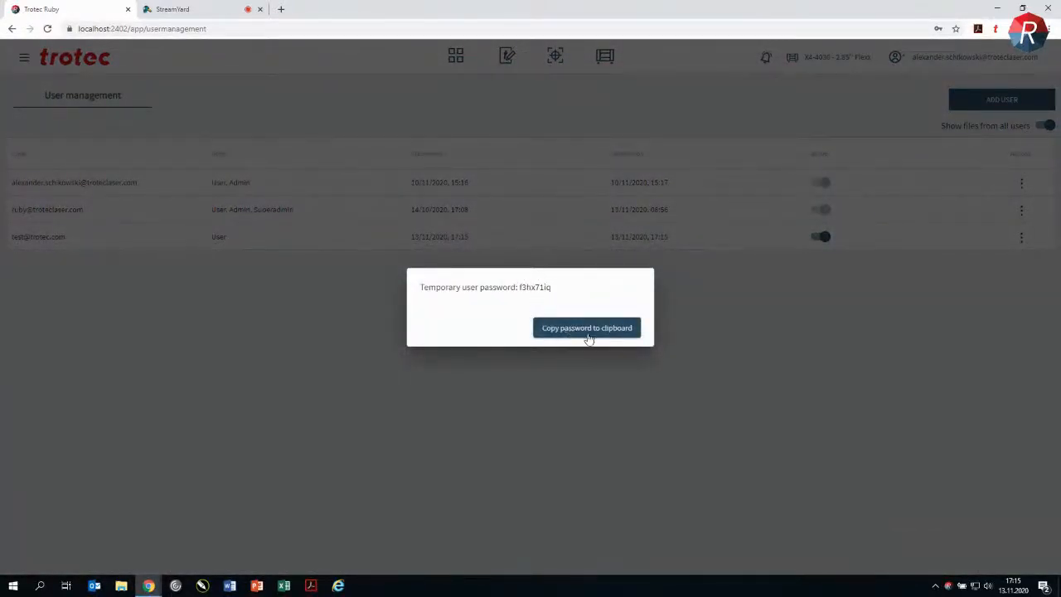
{"action": "left_click", "coordinate": [591, 331]}
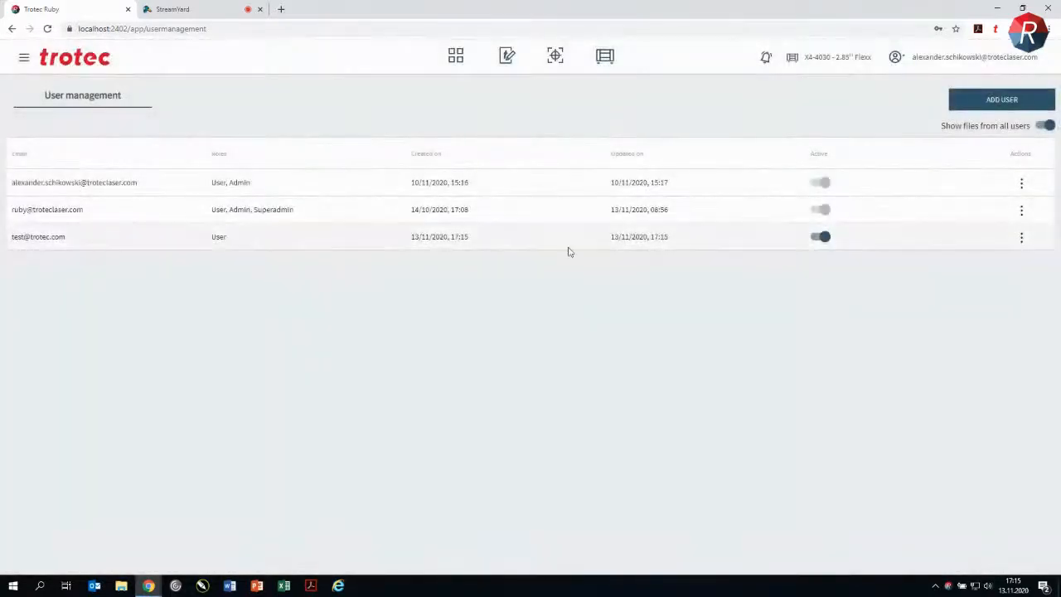
Step: Look at the account actions available for the new user and turn off showing files from all users
{"action": "left_click", "coordinate": [1022, 241]}
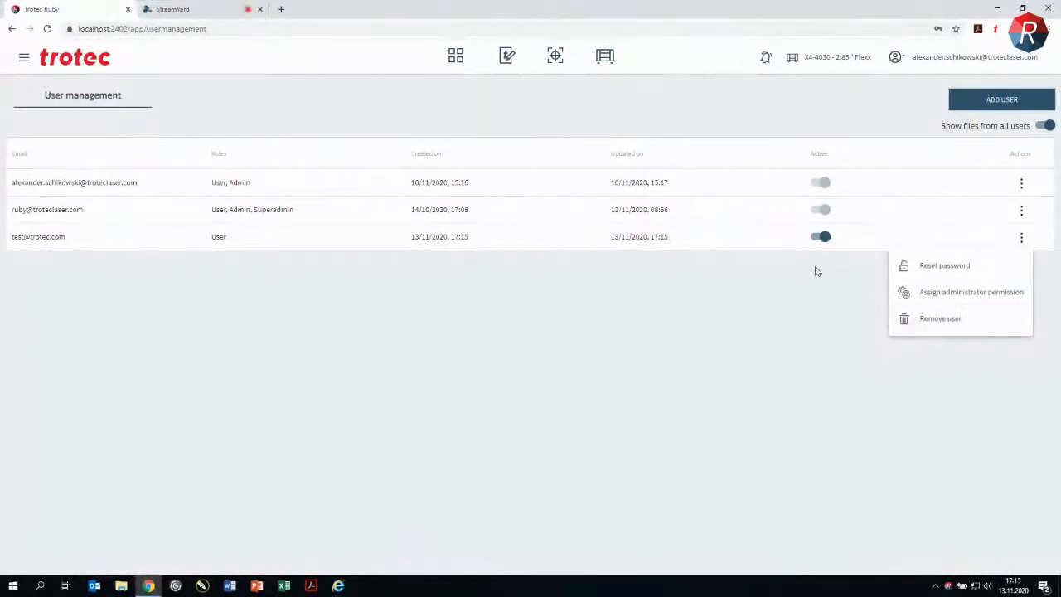
{"action": "left_click", "coordinate": [829, 239]}
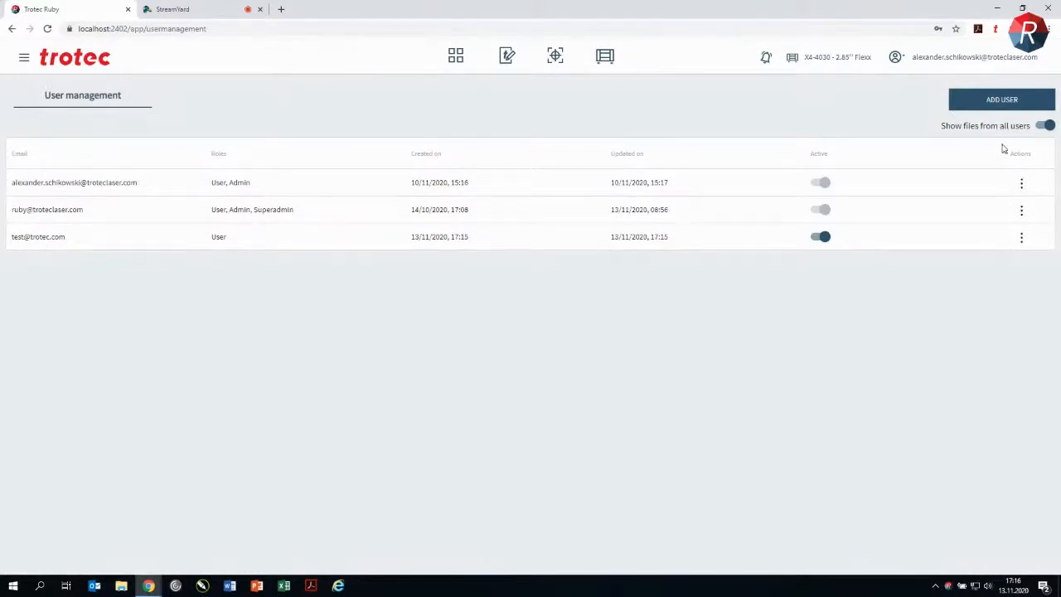
{"action": "left_click", "coordinate": [1044, 126]}
Step: Open the software's feedback option
{"action": "left_click", "coordinate": [24, 57]}
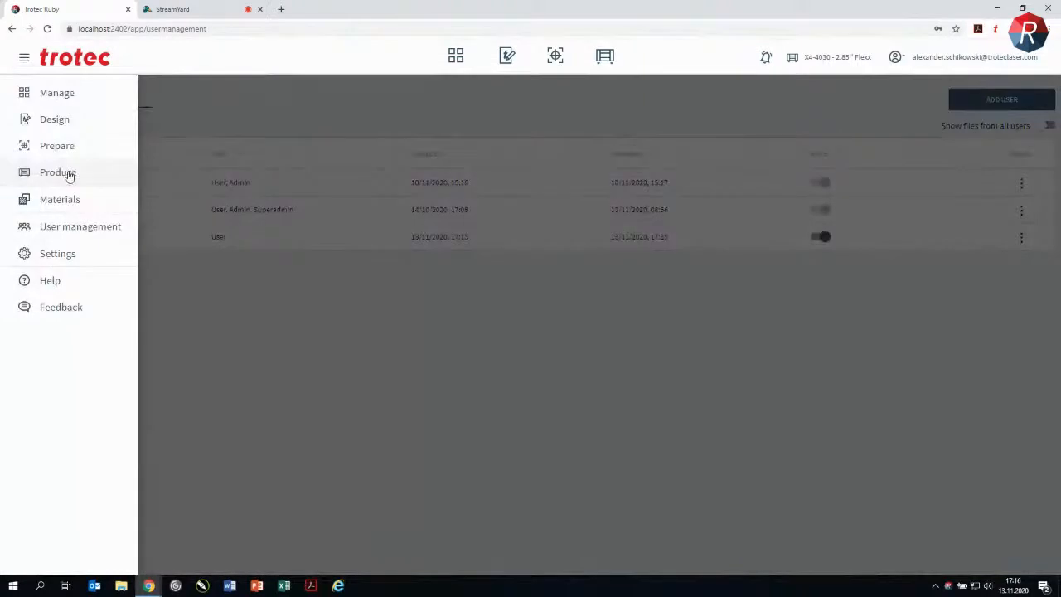
{"action": "left_click", "coordinate": [62, 308]}
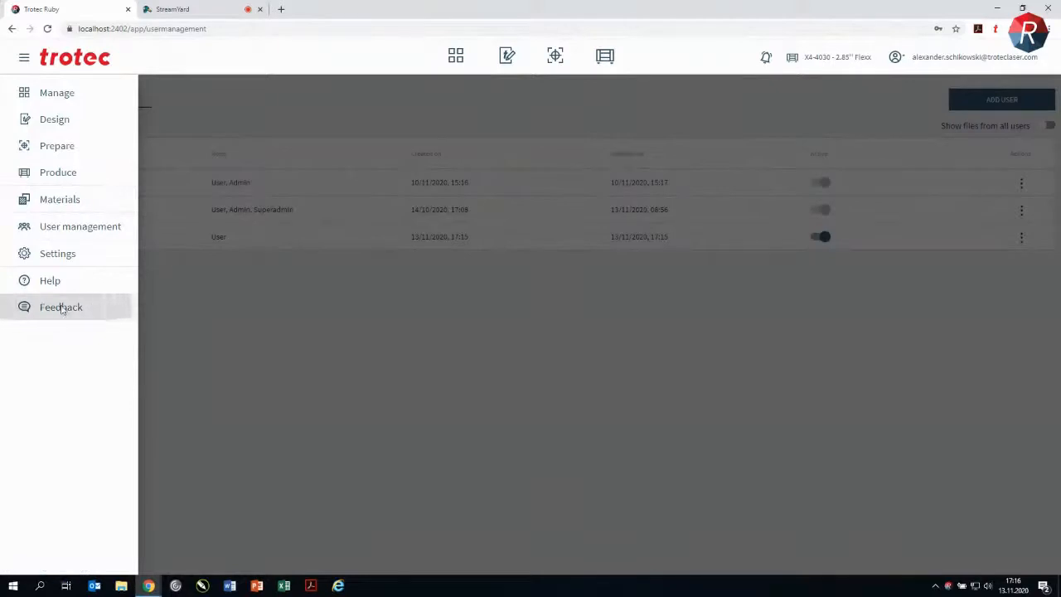